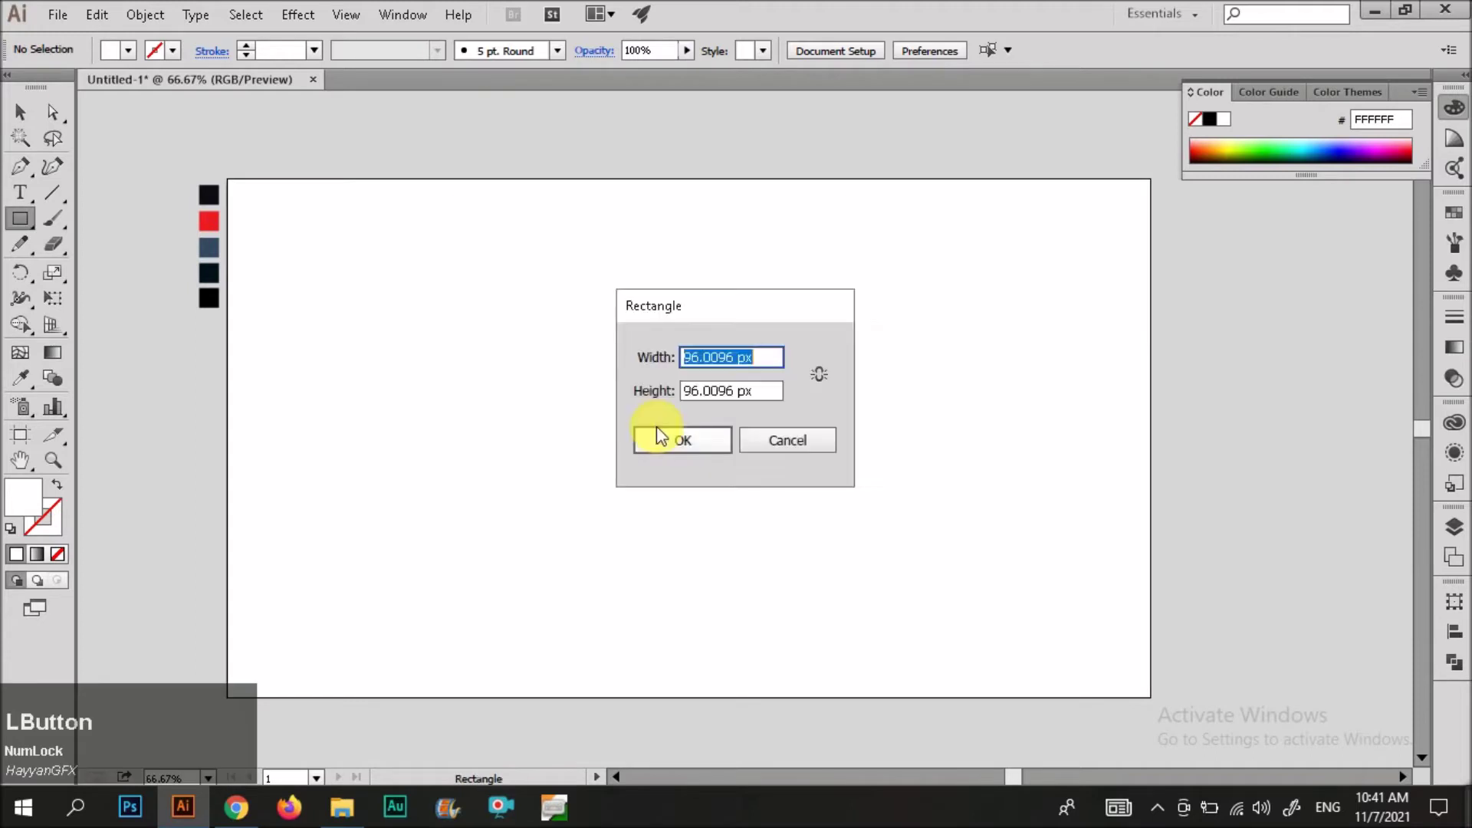
- Create a 1280 px wide rectangle and centre it horizontally and vertically on the artboard
{"action": "type", "text": "1280"}
{"action": "key", "text": "Tab"}
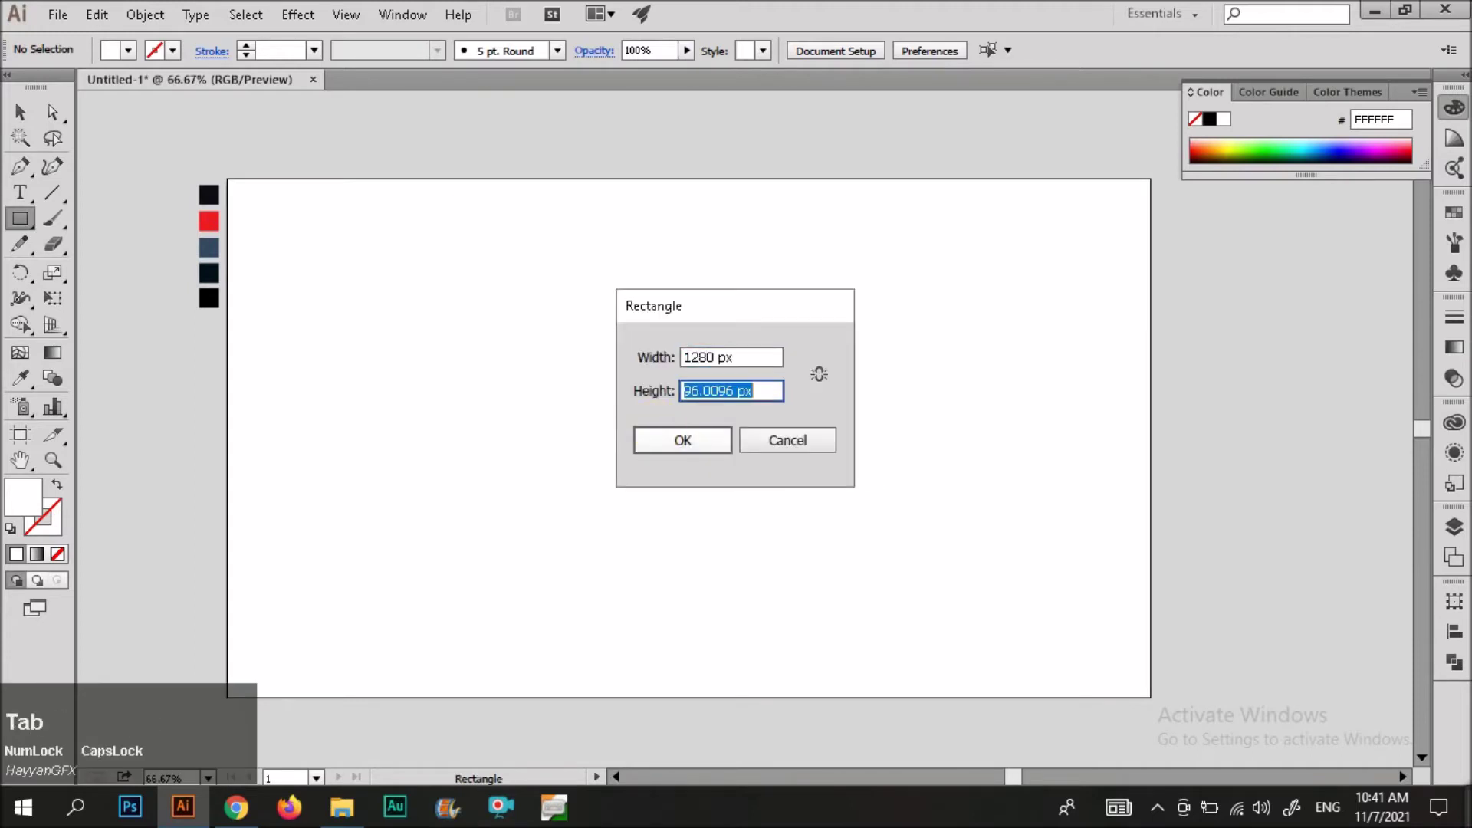
{"action": "left_click", "coordinate": [703, 446]}
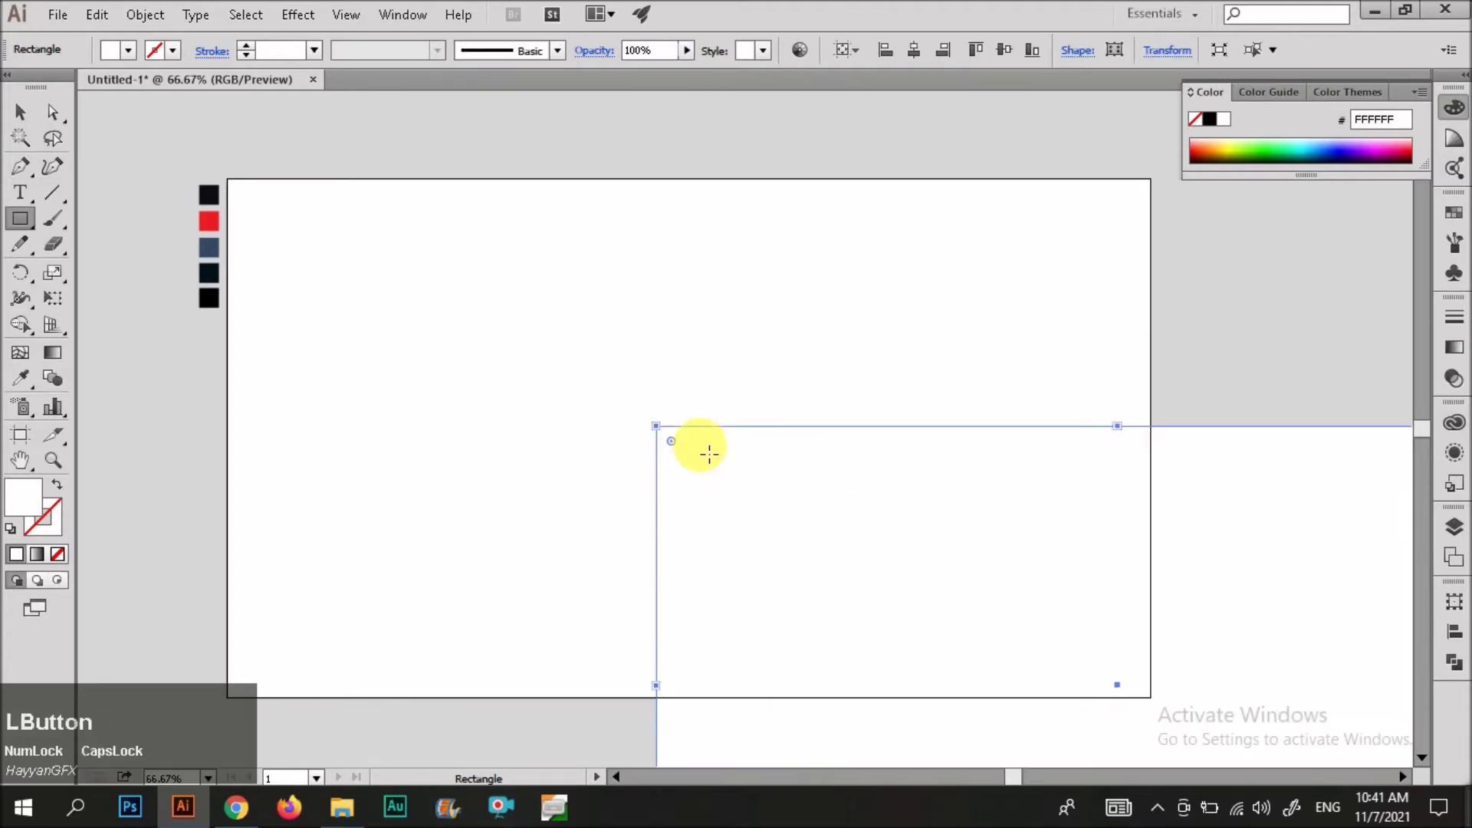
{"action": "left_click", "coordinate": [913, 51]}
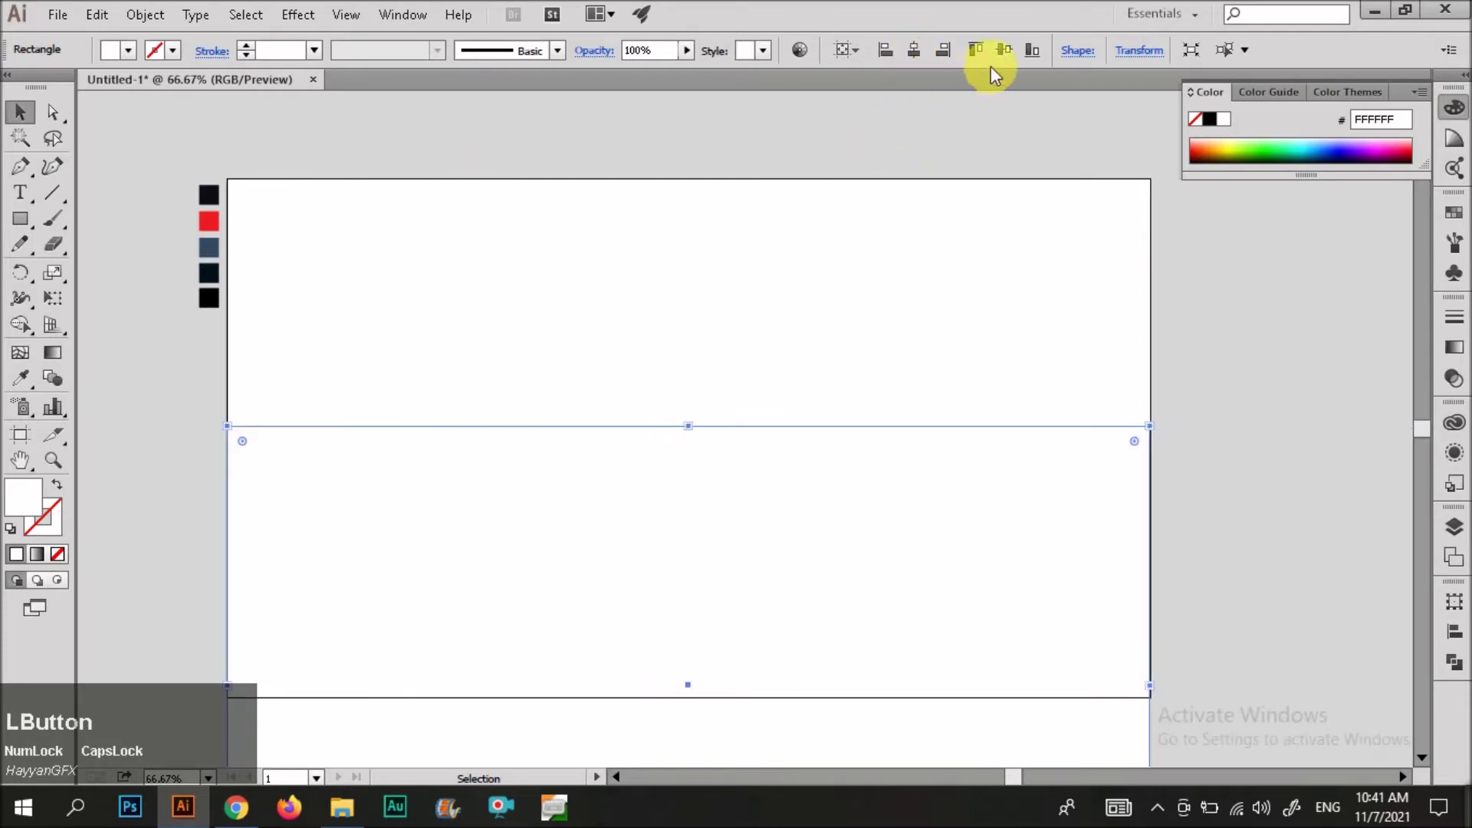
{"action": "left_click", "coordinate": [1003, 50]}
- Fill the background rectangle with the near-black 0B0C16 sampled from the first palette swatch
{"action": "key", "text": "i"}
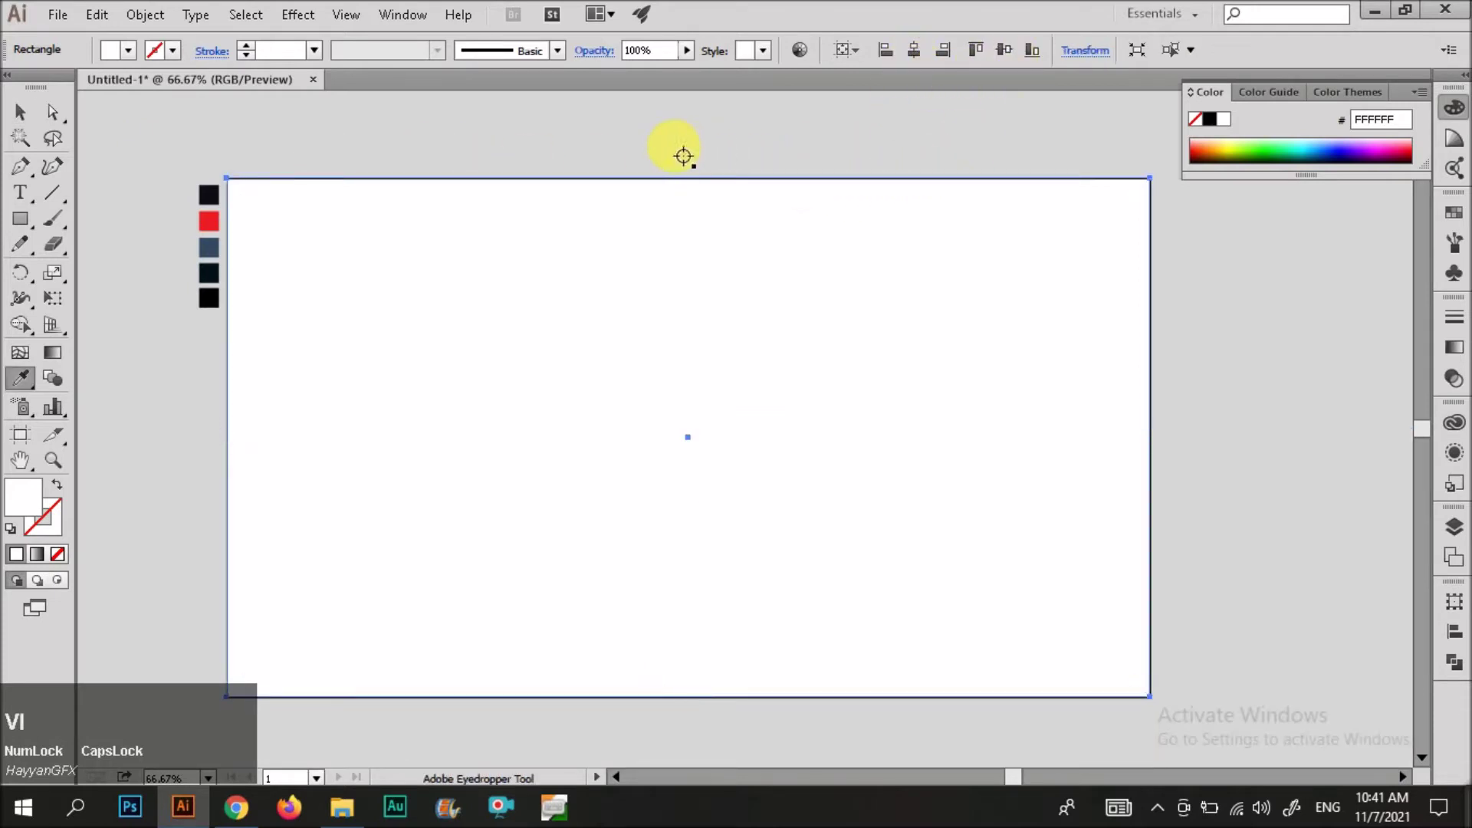
{"action": "left_click", "coordinate": [216, 205]}
{"action": "key", "text": "v"}
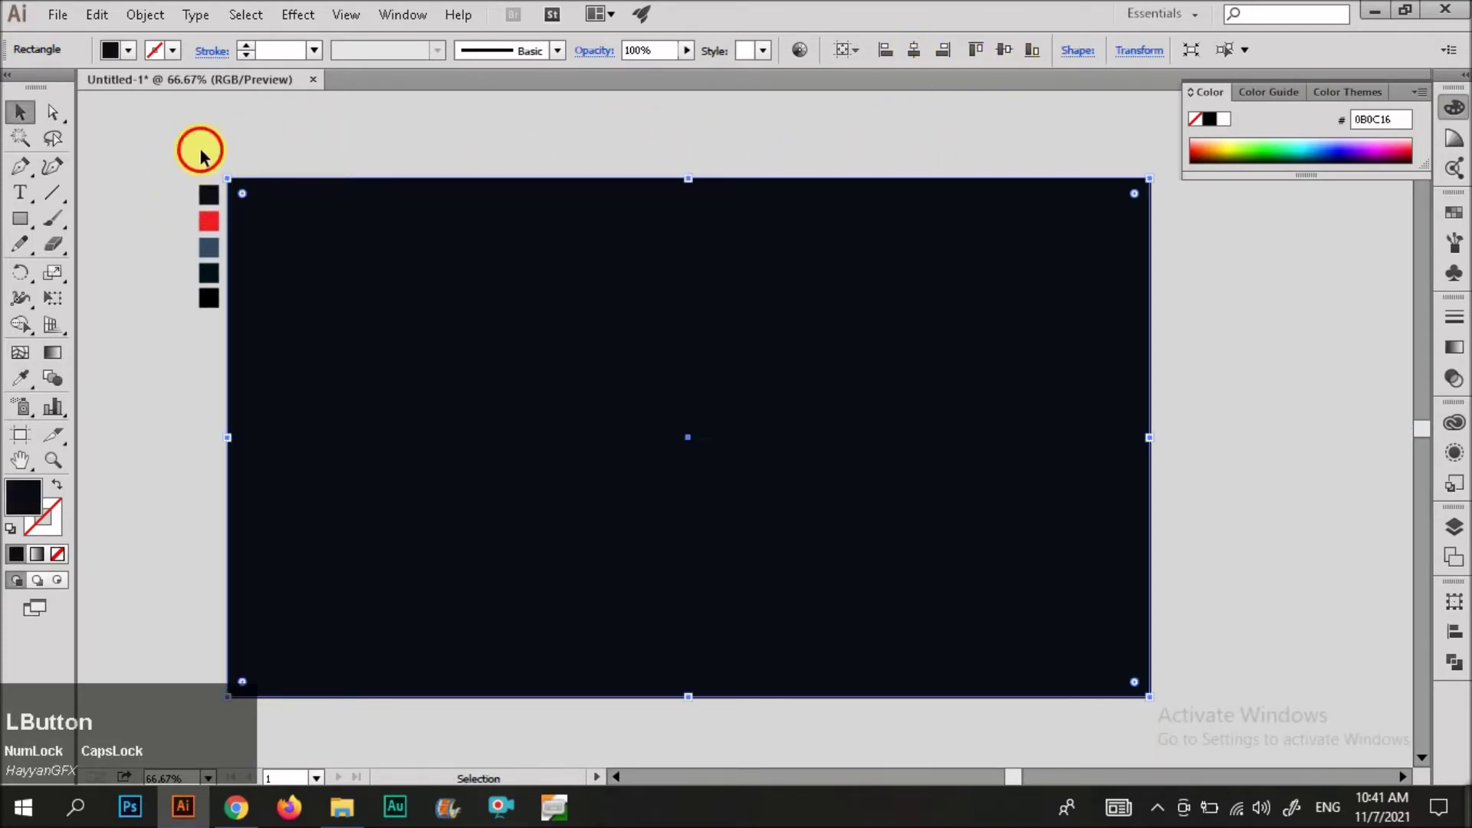
- Lock the dark background rectangle
{"action": "left_click", "coordinate": [332, 172]}
{"action": "left_click", "coordinate": [339, 204]}
{"action": "left_click", "coordinate": [58, 14]}
{"action": "mouse_move", "coordinate": [84, 9]}
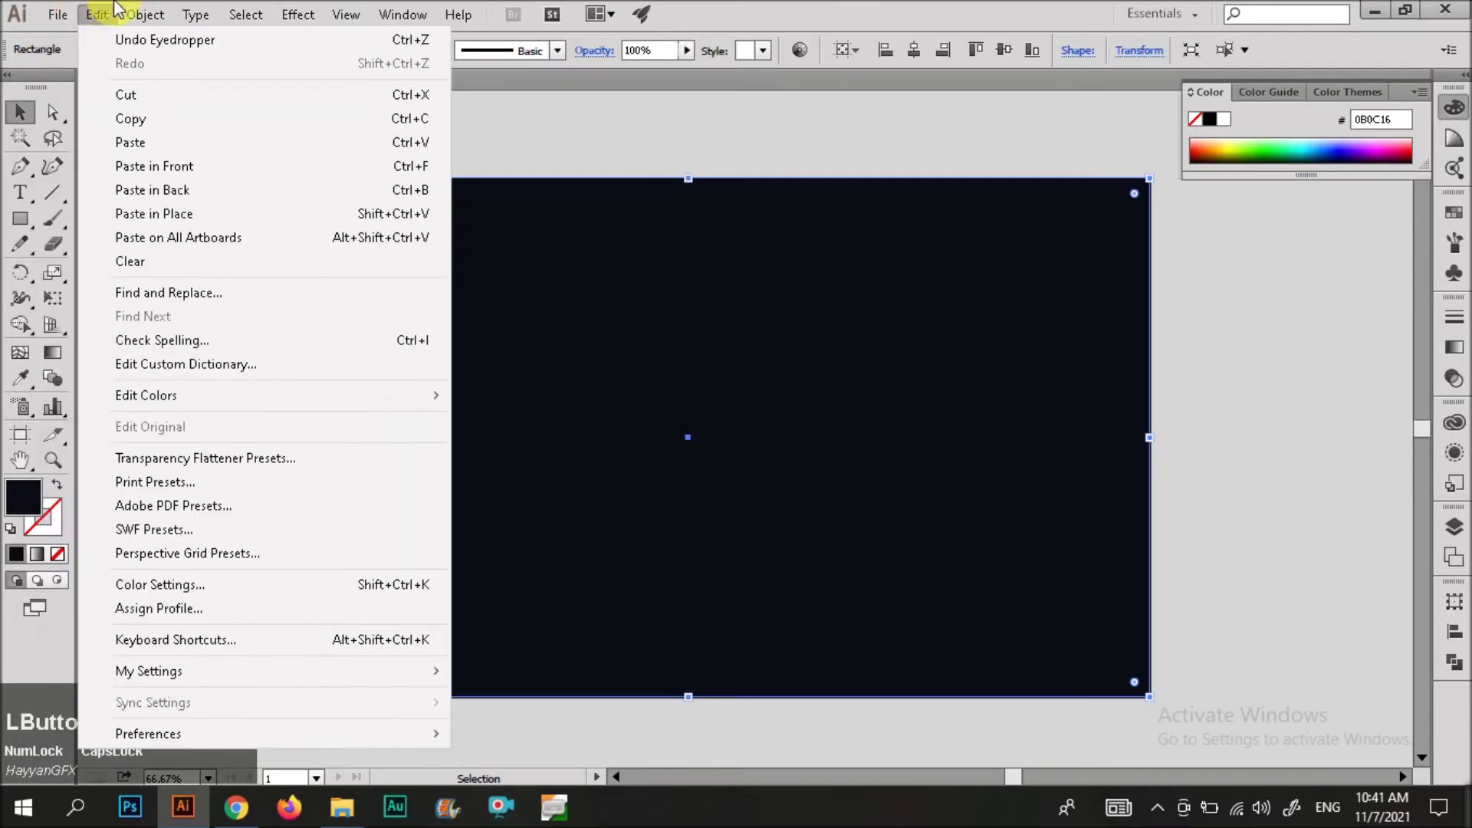
{"action": "mouse_move", "coordinate": [142, 14]}
{"action": "mouse_move", "coordinate": [236, 154]}
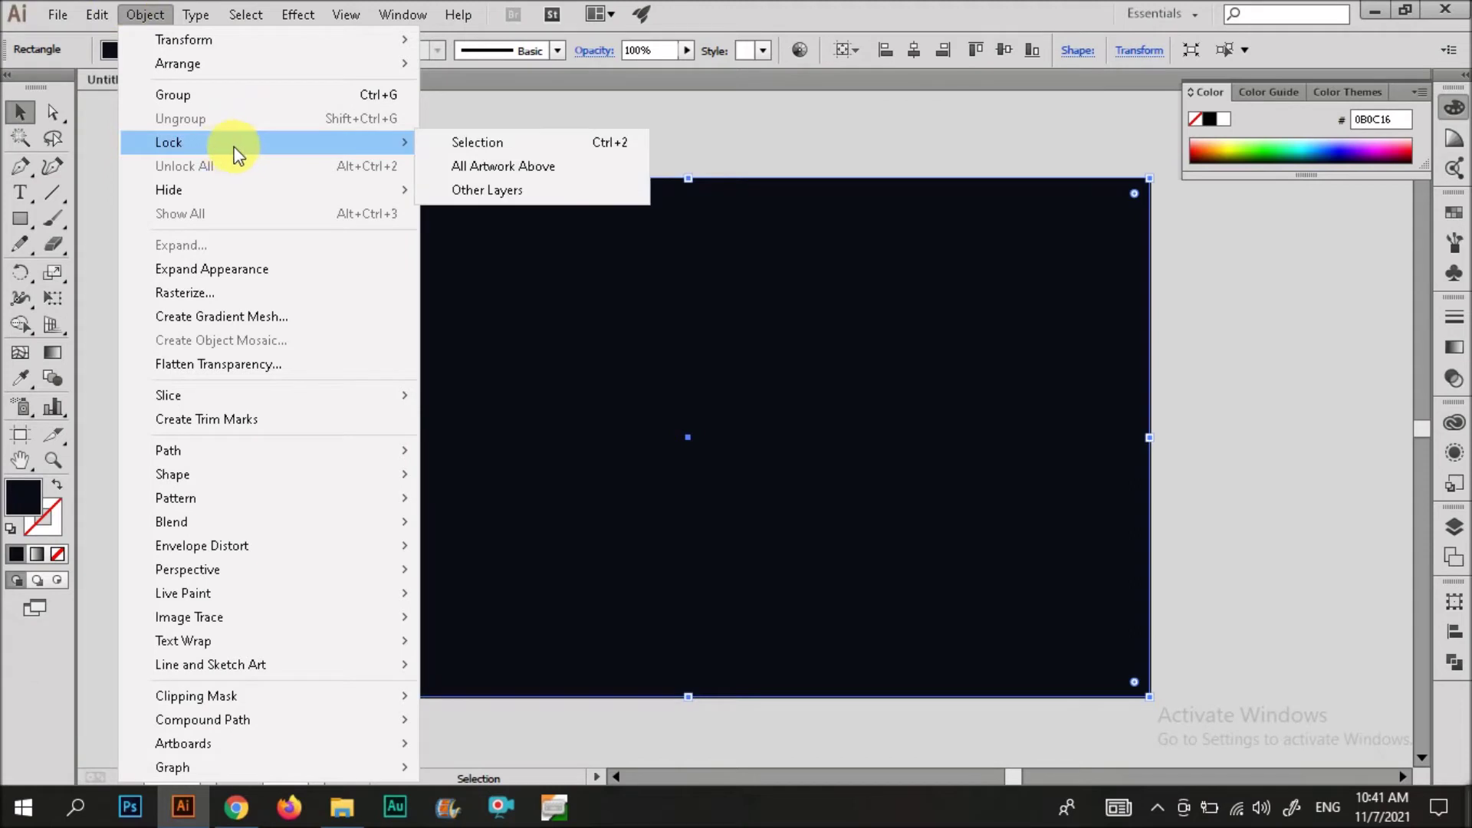
{"action": "left_click", "coordinate": [475, 147]}
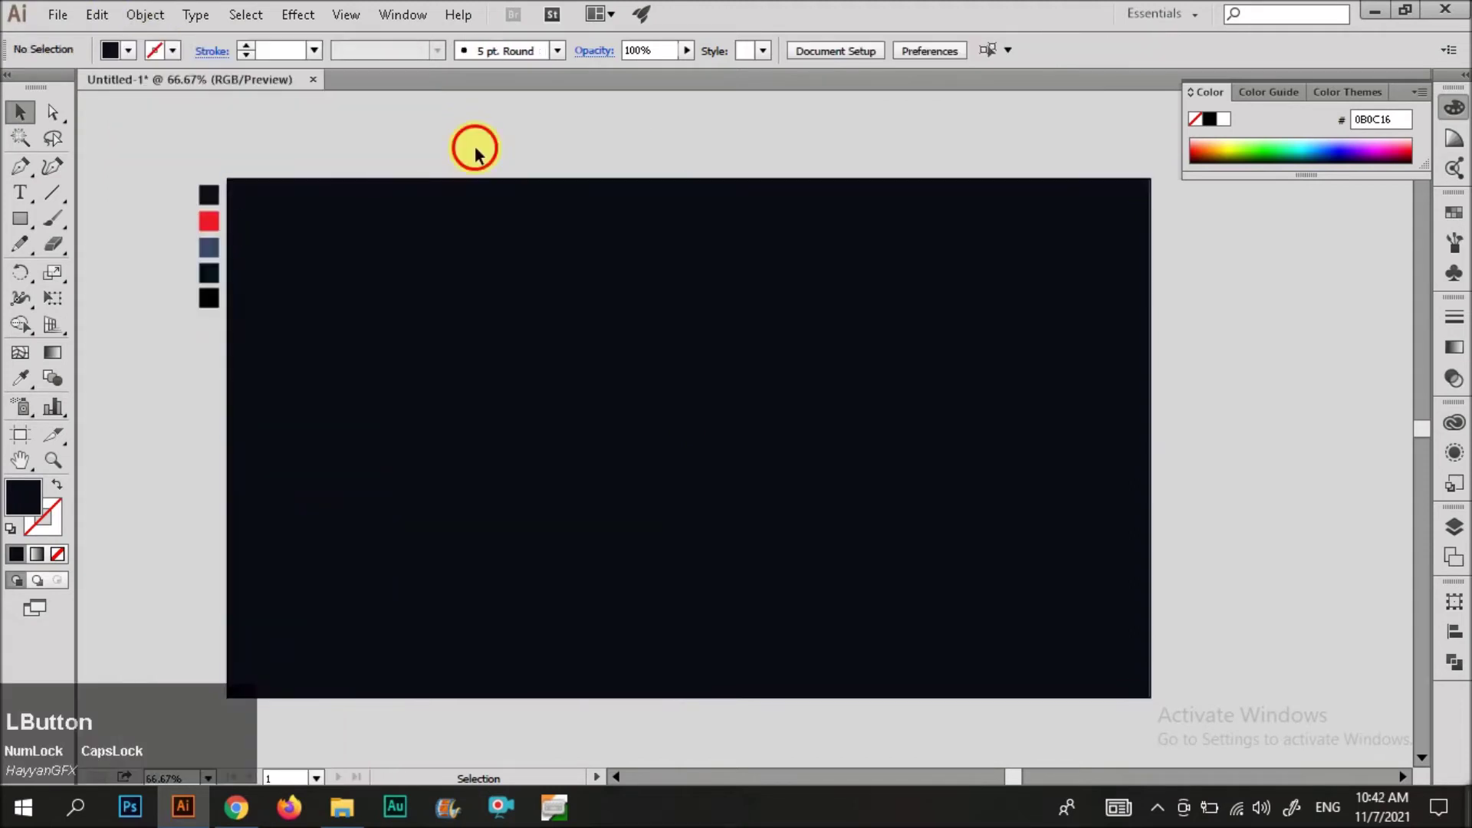
- Draw a square of about 303 px in the middle of the artboard
{"action": "key", "text": "m"}
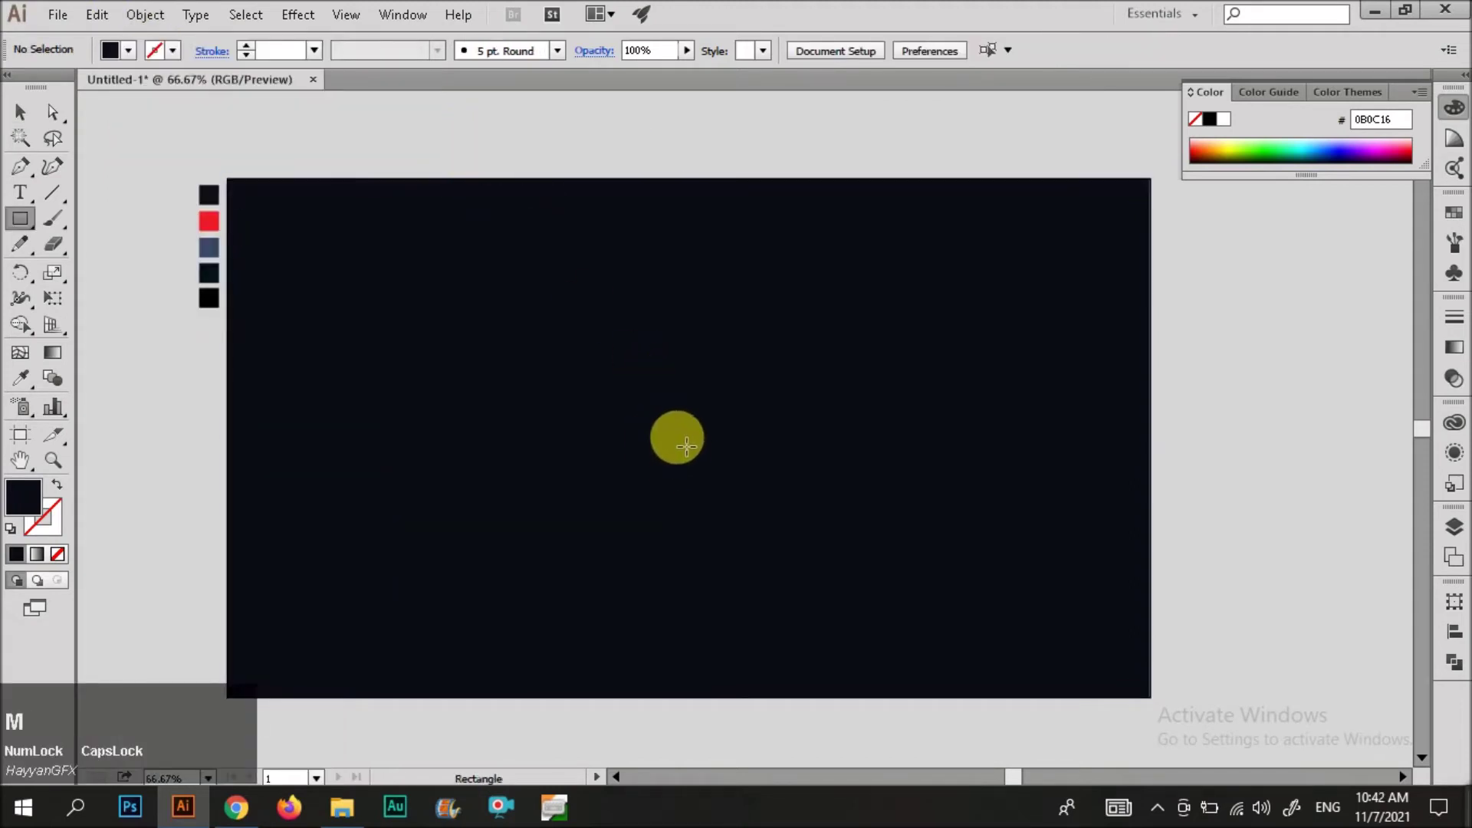
{"action": "left_click_drag", "start_coordinate": [682, 424], "coordinate": [782, 454]}
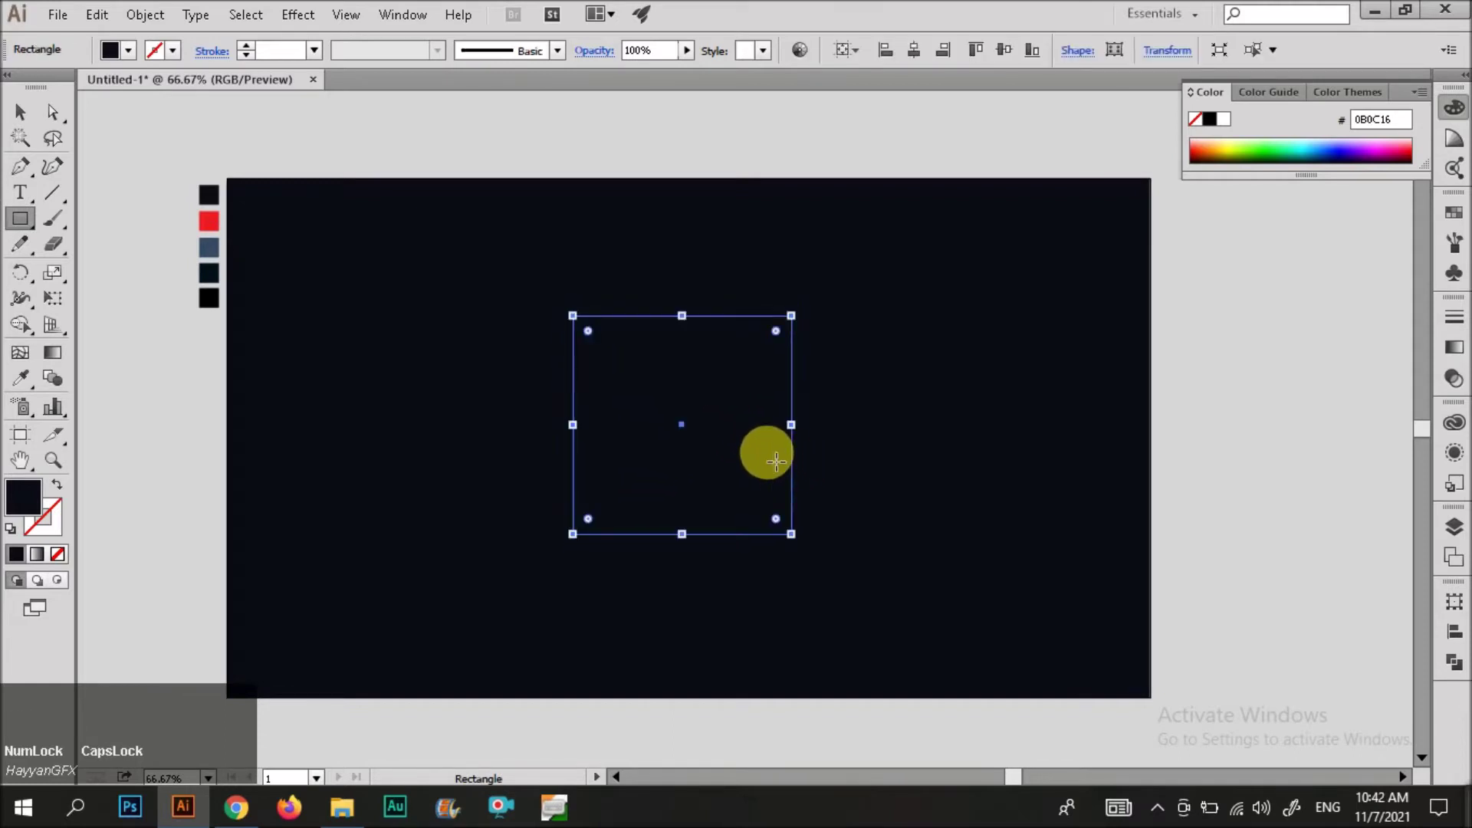
{"action": "key", "text": "v"}
{"action": "left_click", "coordinate": [678, 424]}
- Fill the square with the slate-blue palette colour 354A64
{"action": "key", "text": "i"}
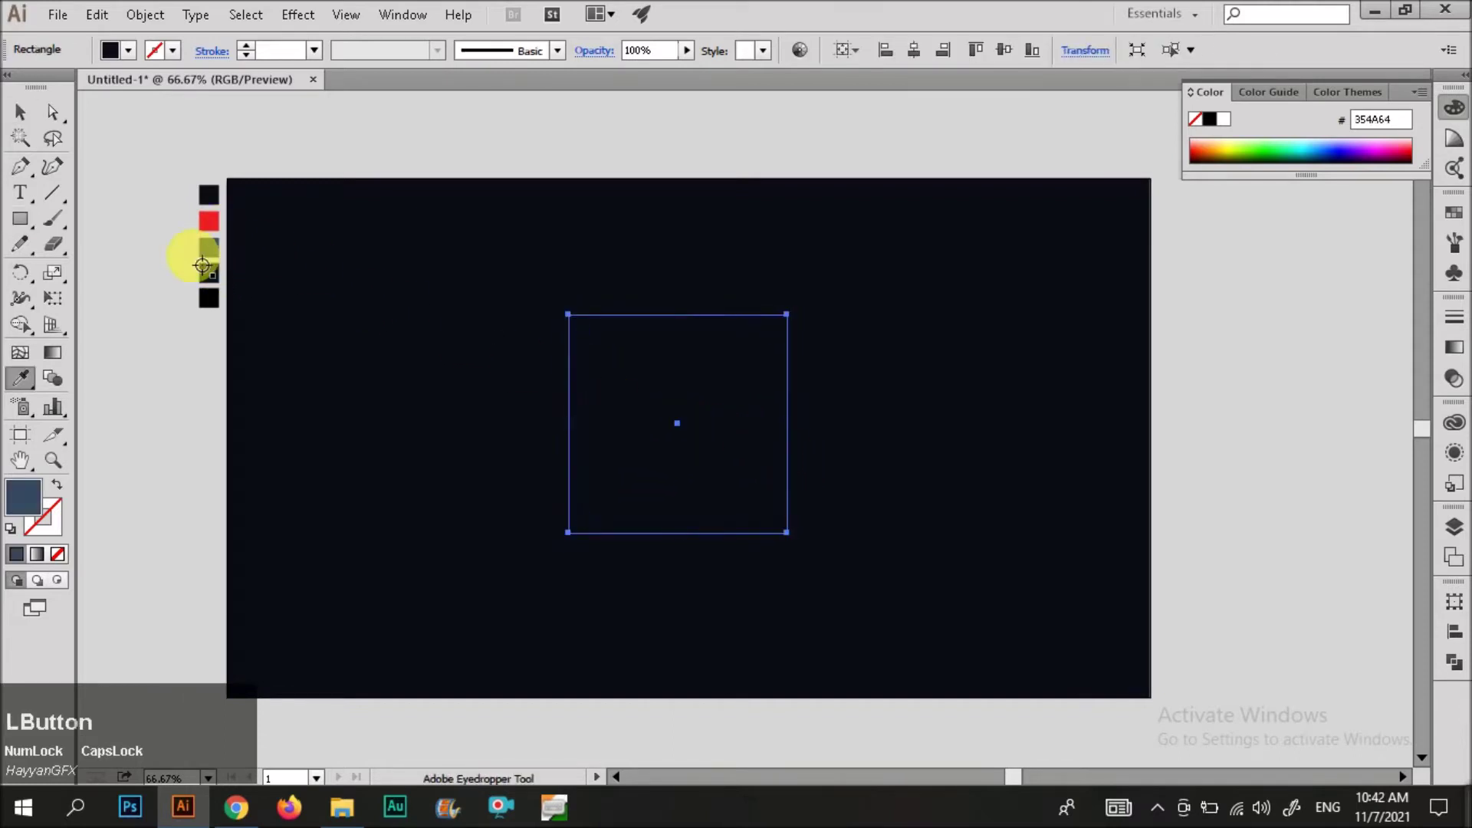
{"action": "key", "text": "v"}
{"action": "left_click", "coordinate": [767, 420]}
{"action": "left_click", "coordinate": [375, 148]}
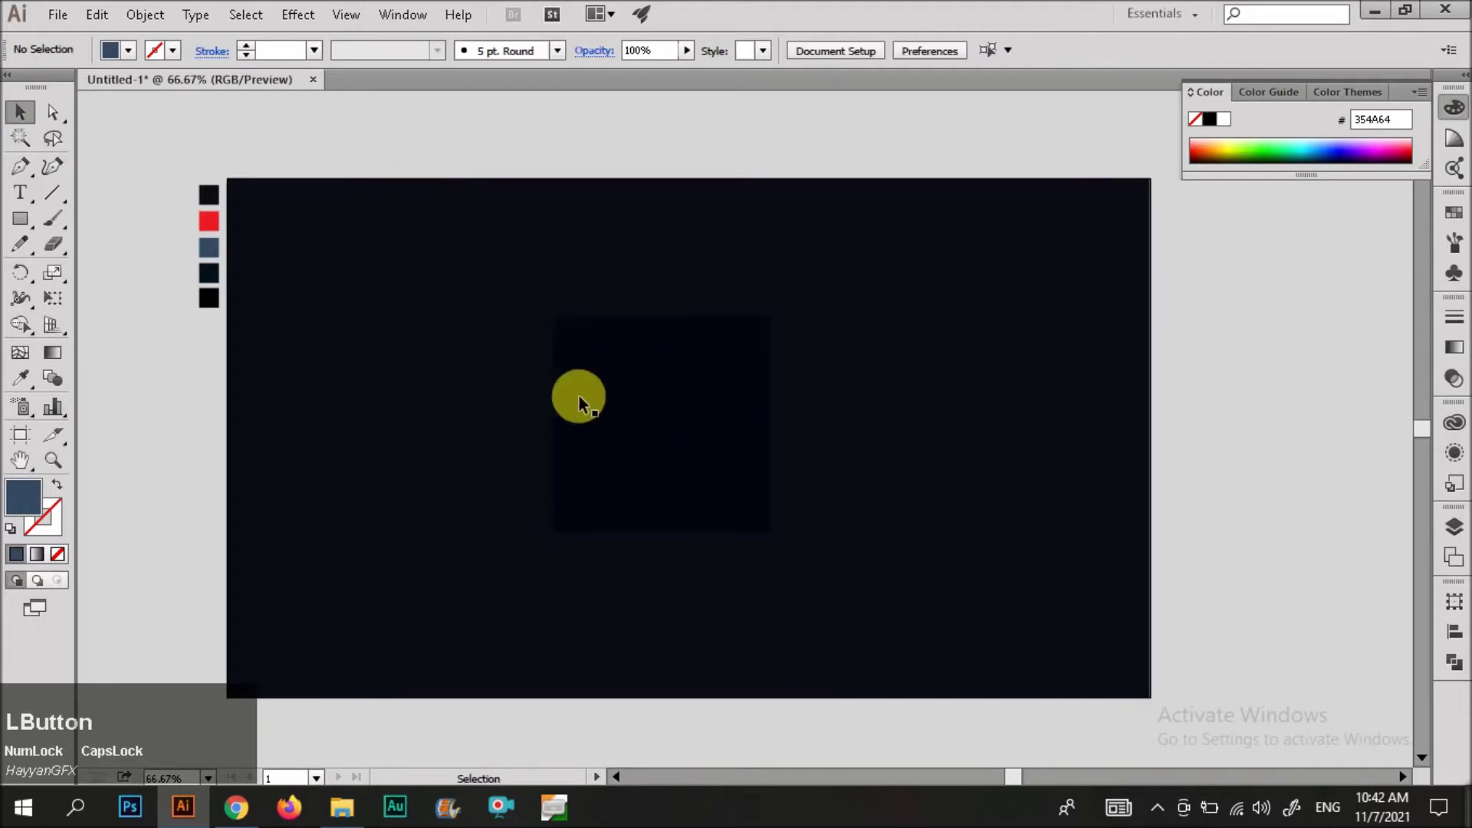
- Round all four corners of the square to a radius of about 43 px
{"action": "left_click", "coordinate": [601, 416]}
{"action": "key", "text": "a"}
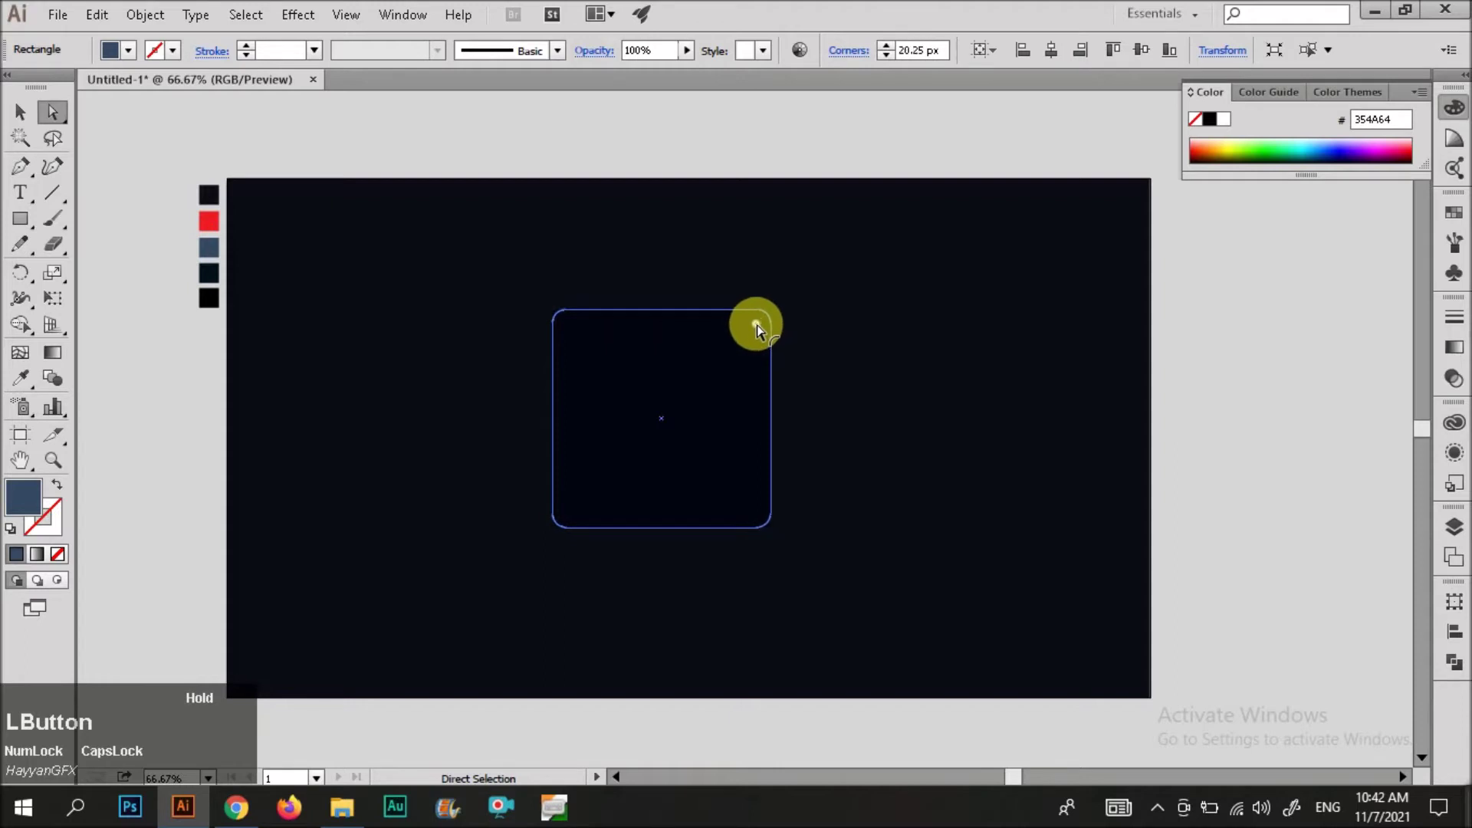
{"action": "key", "text": "v"}
{"action": "left_click", "coordinate": [619, 191]}
{"action": "left_click", "coordinate": [727, 371]}
{"action": "key", "text": "a"}
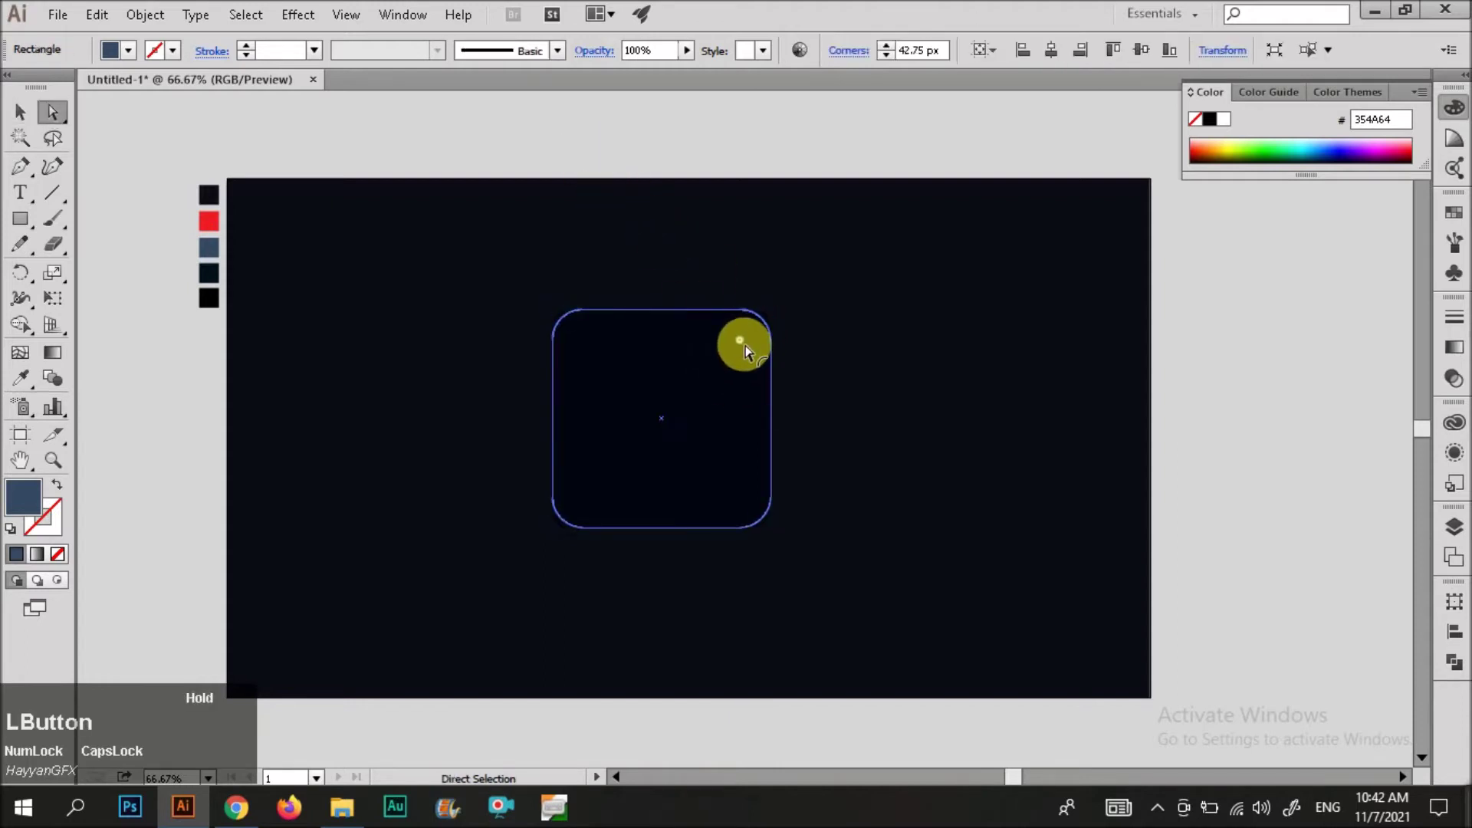
{"action": "key", "text": "v"}
{"action": "left_click", "coordinate": [591, 164]}
- Recolour the rounded square with the pure black 000000 palette swatch
{"action": "left_click", "coordinate": [707, 414]}
{"action": "key", "text": "i"}
{"action": "key", "text": "v"}
{"action": "left_click", "coordinate": [381, 151]}
- Increase the rounding of the black square's four corners
{"action": "left_click", "coordinate": [698, 408]}
{"action": "key", "text": "a"}
{"action": "left_click_drag", "start_coordinate": [580, 336], "coordinate": [593, 343]}
{"action": "key", "text": "ctrl+z"}
{"action": "key", "text": "a"}
{"action": "key", "text": "v"}
{"action": "left_click", "coordinate": [614, 157]}
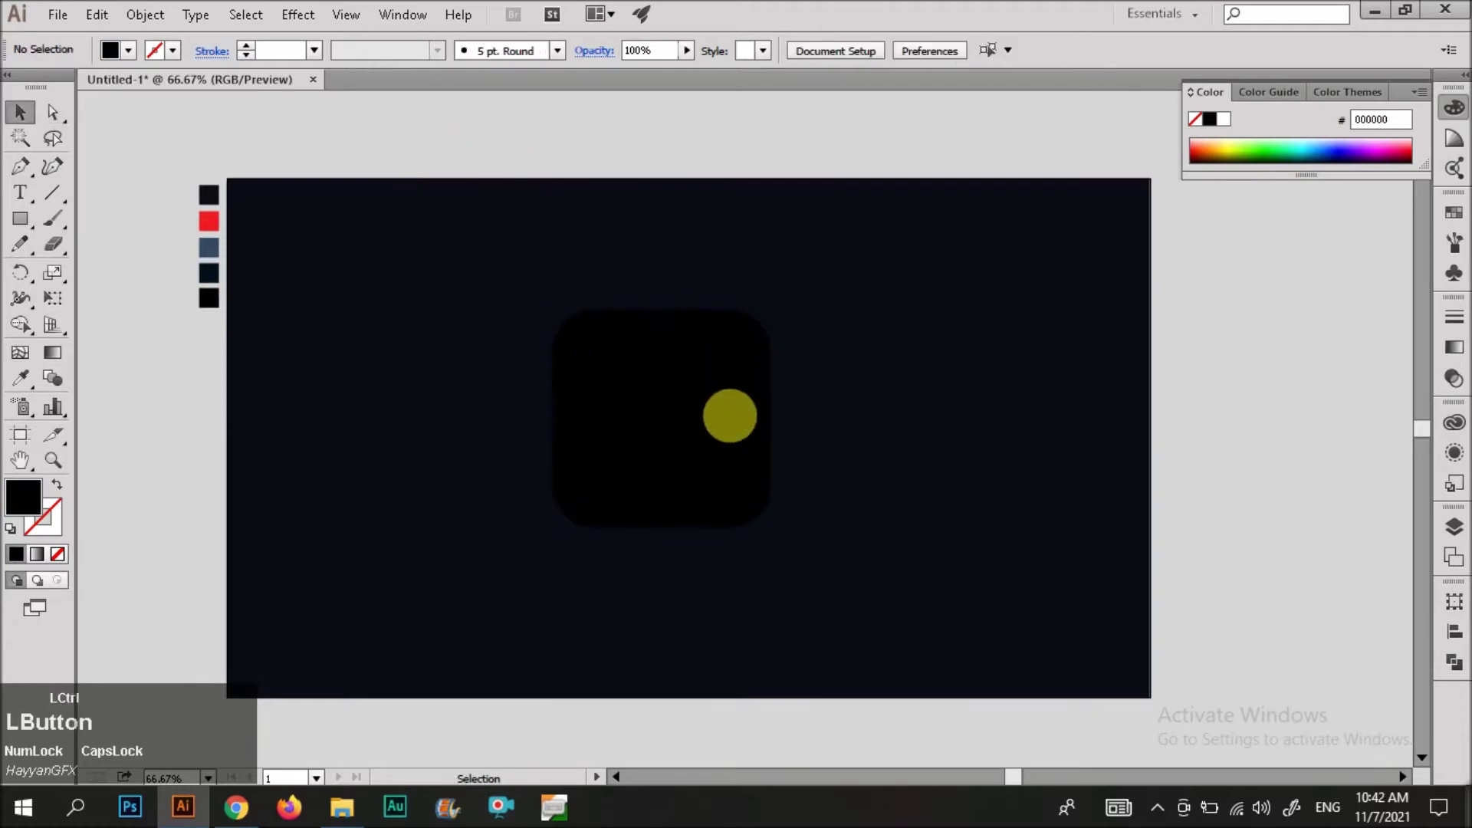
- Copy the black rounded square to the clipboard
{"action": "left_click", "coordinate": [730, 415]}
{"action": "key", "text": "ctrl+c"}
{"action": "left_click", "coordinate": [832, 378]}
{"action": "left_click", "coordinate": [711, 383]}
{"action": "left_click", "coordinate": [814, 387]}
- Add a gradient mesh point at the centre of the rounded square and two horizontal mesh lines close to its top edge
{"action": "left_click", "coordinate": [742, 397]}
{"action": "scroll", "coordinate": [745, 409], "scroll_direction": "up", "scroll_amount": 1}
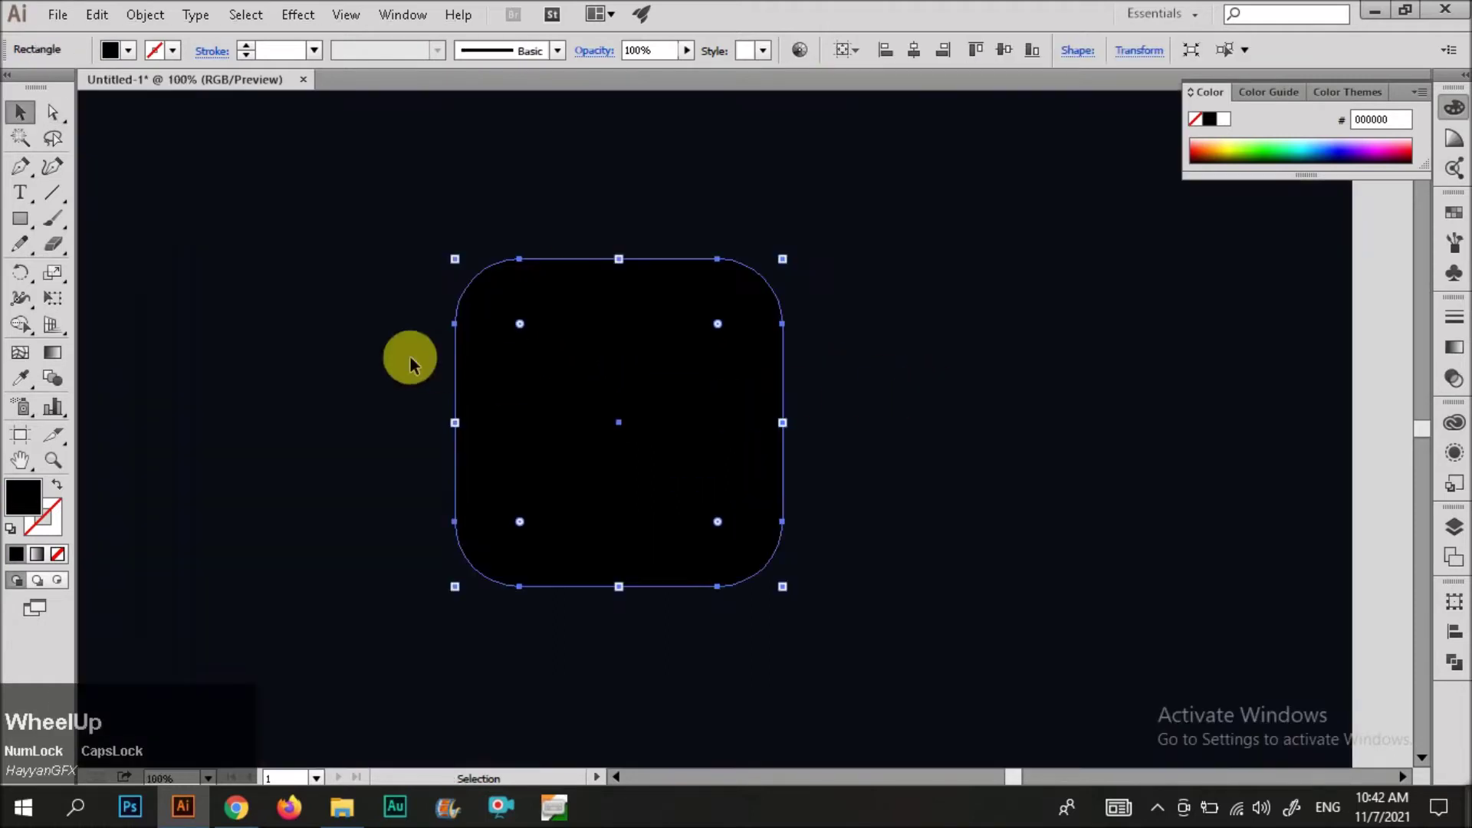
{"action": "left_click", "coordinate": [20, 357]}
{"action": "left_click", "coordinate": [620, 420]}
{"action": "left_click", "coordinate": [620, 280]}
{"action": "key", "text": "ctrl+z"}
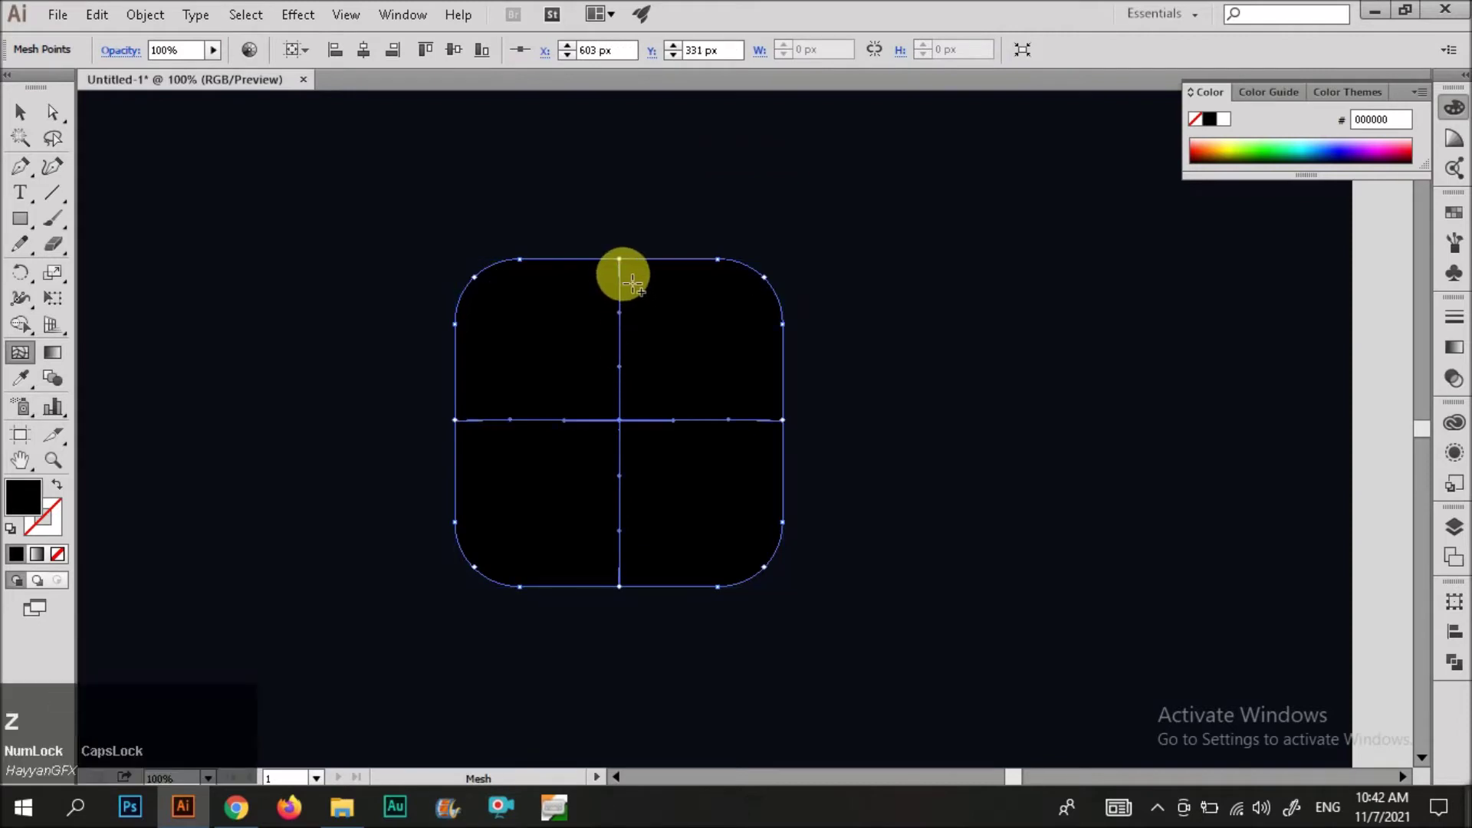
{"action": "left_click", "coordinate": [620, 275]}
{"action": "left_click", "coordinate": [620, 286]}
{"action": "key", "text": "ctrl+z"}
{"action": "left_click", "coordinate": [620, 296]}
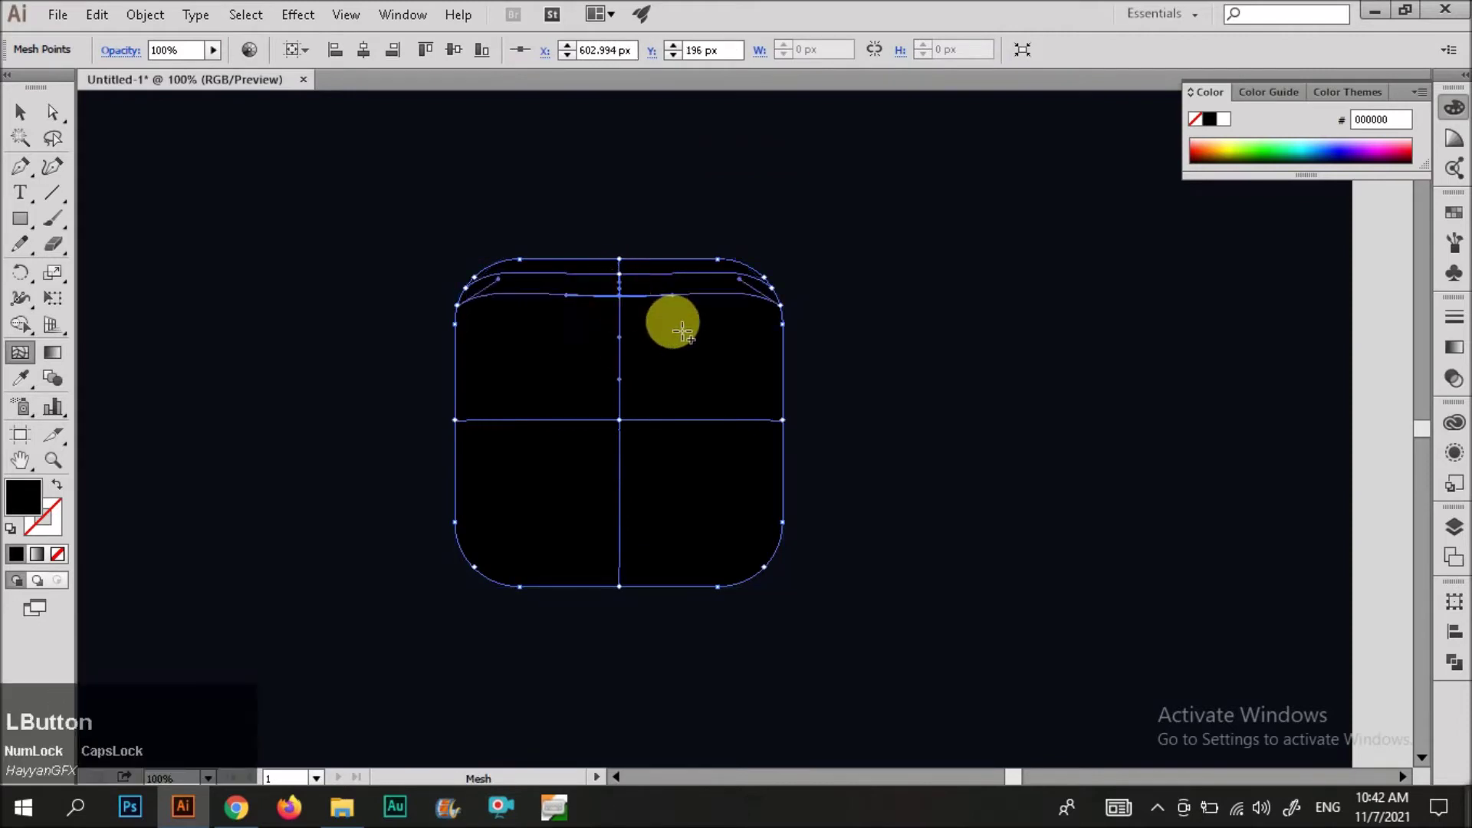
- Add two mesh lines close to each of the square's right, bottom and left edges, aligned with the central mesh lines
{"action": "left_click", "coordinate": [753, 421]}
{"action": "left_click", "coordinate": [626, 573]}
{"action": "left_click", "coordinate": [620, 559]}
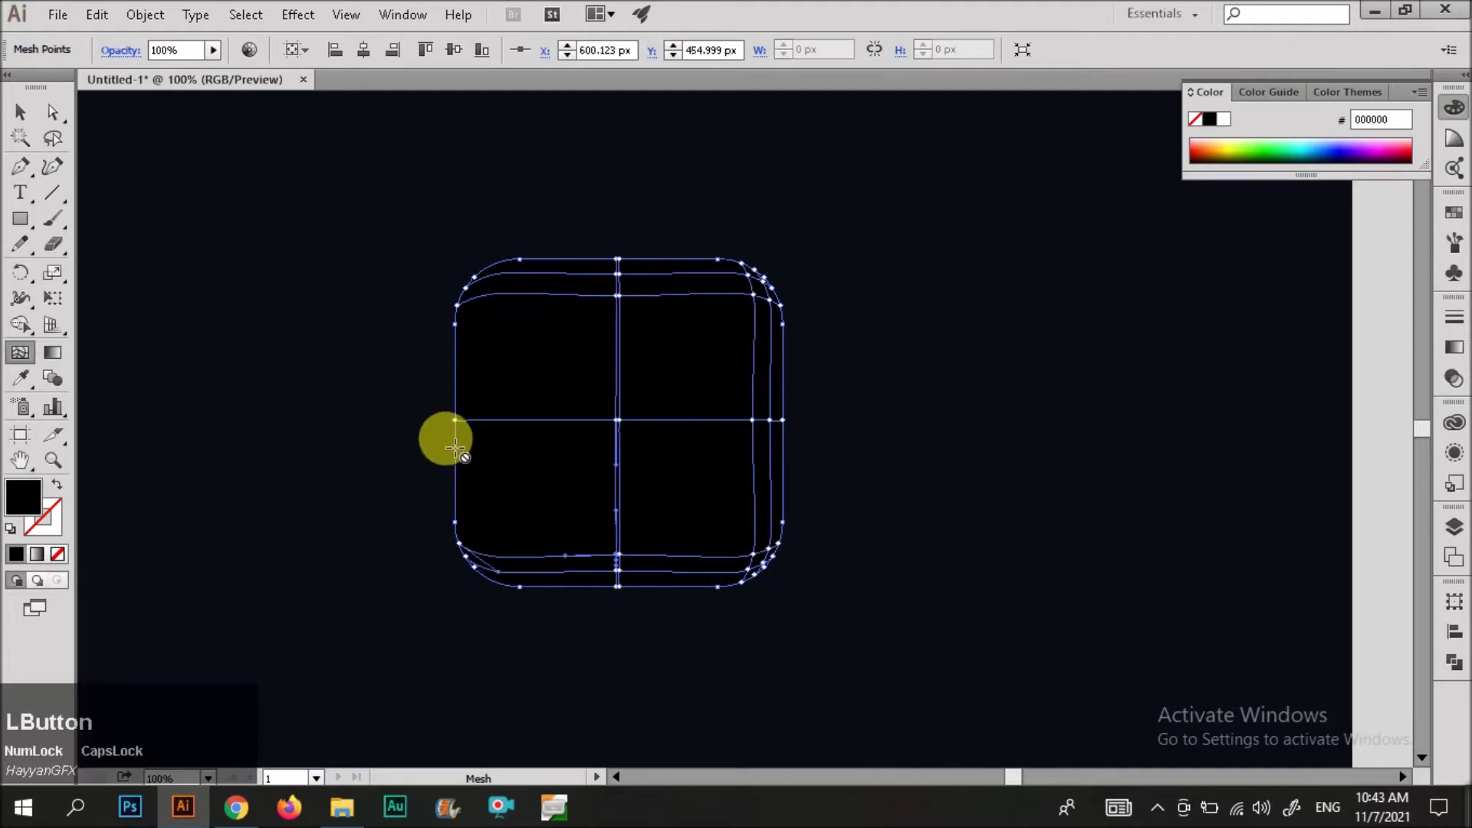
{"action": "key", "text": "ctrl+z"}
{"action": "left_click", "coordinate": [620, 556]}
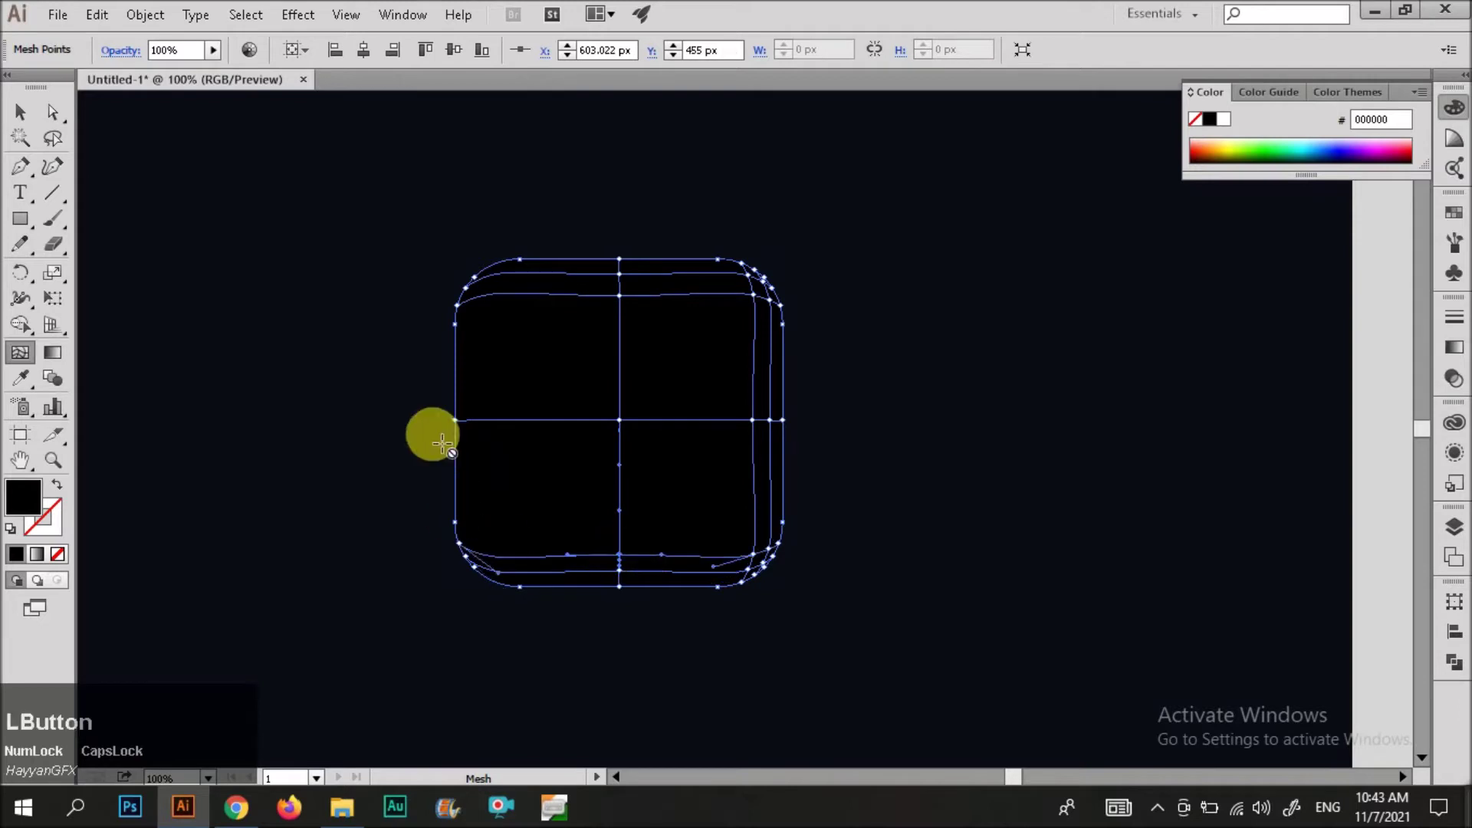
{"action": "left_click", "coordinate": [485, 421]}
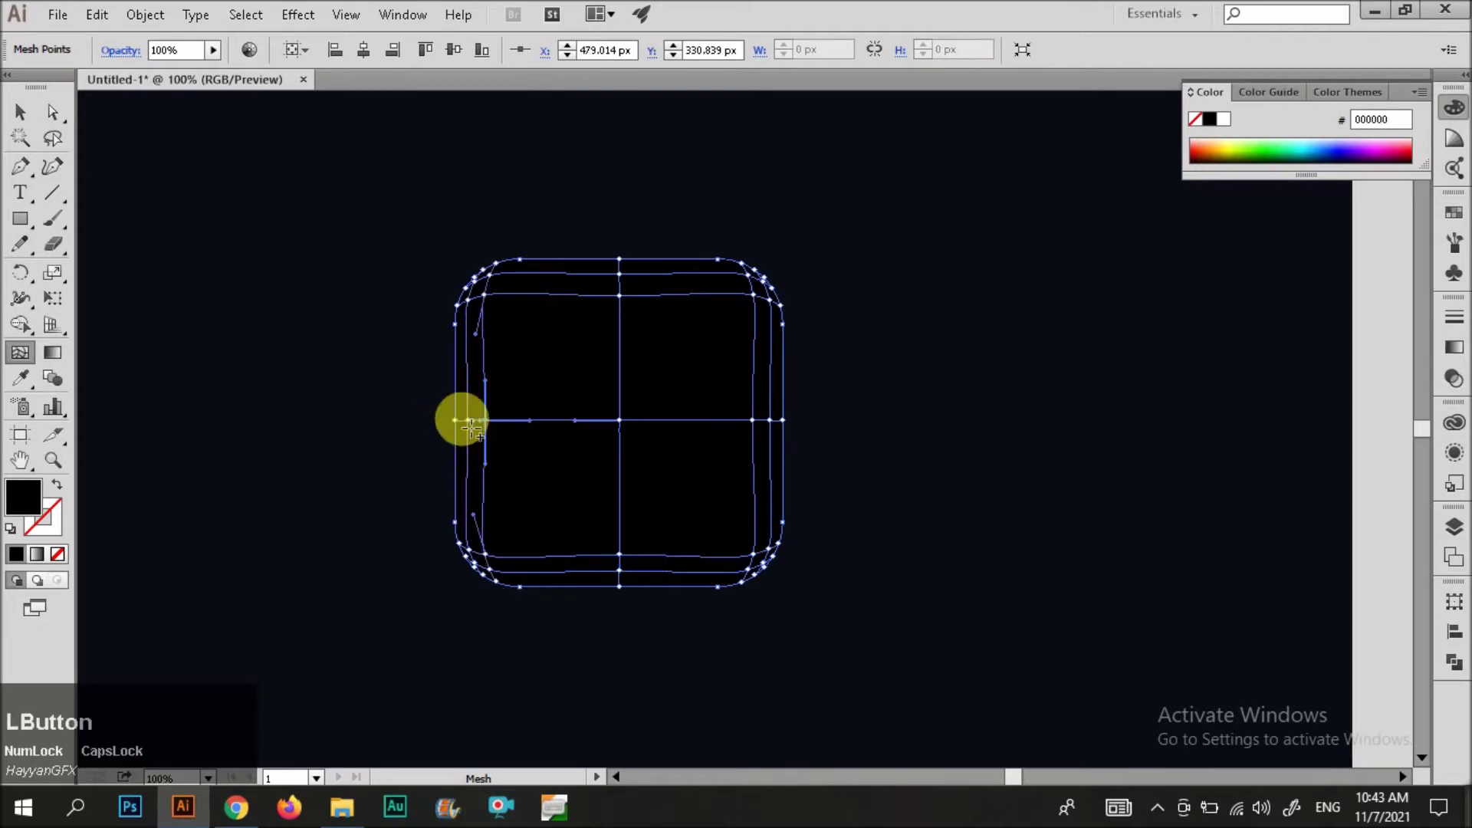
- Try colouring the mesh points along the square's left edge with the red ED1C24 swatch
{"action": "key", "text": "v"}
{"action": "left_click", "coordinate": [389, 355]}
{"action": "left_click", "coordinate": [549, 365]}
{"action": "key", "text": "a"}
{"action": "left_click_drag", "start_coordinate": [360, 138], "coordinate": [480, 700]}
{"action": "scroll", "coordinate": [585, 640], "scroll_direction": "down", "scroll_amount": 1}
{"action": "key", "text": "i"}
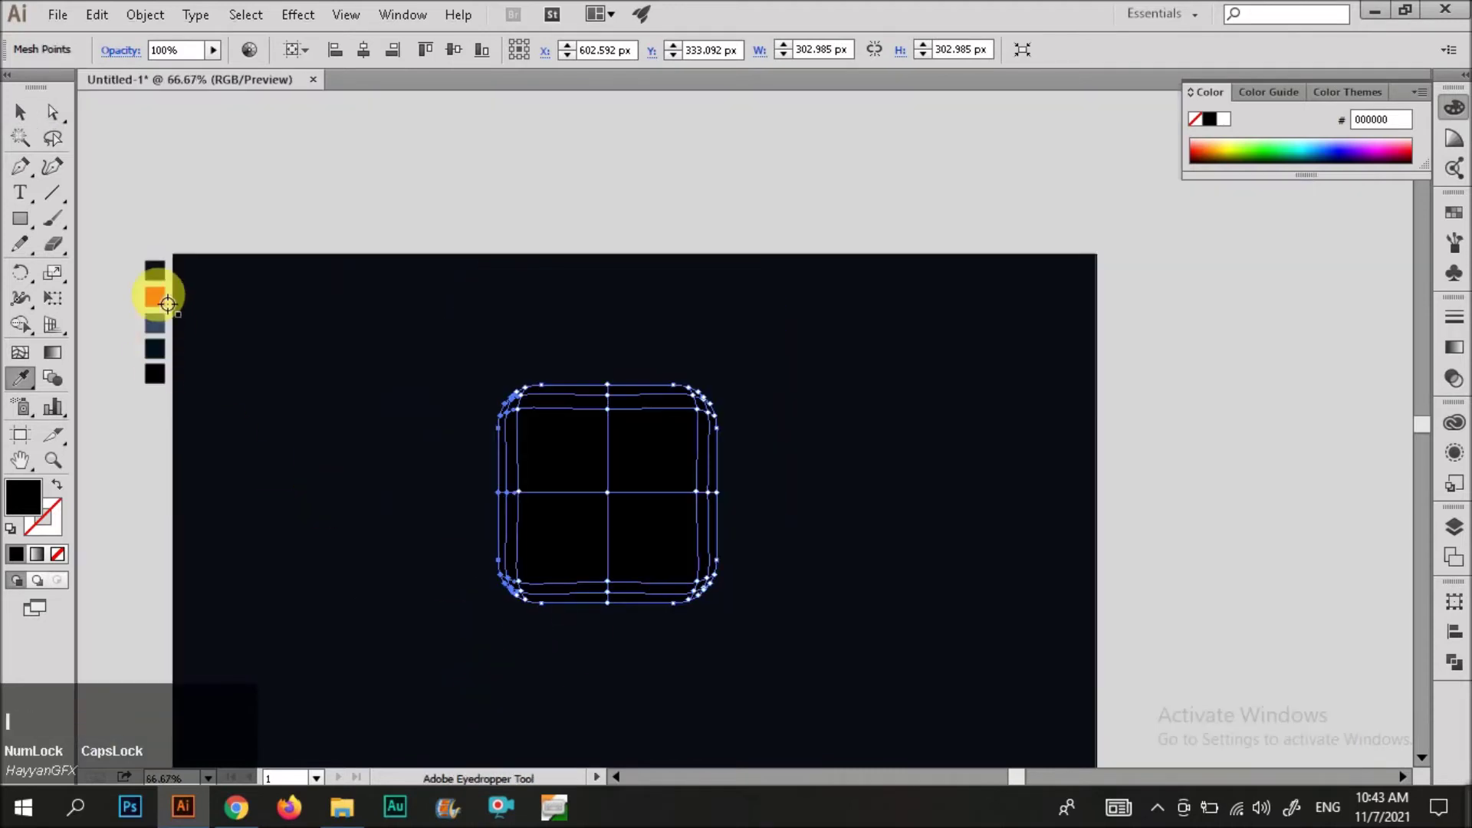
{"action": "left_click", "coordinate": [160, 298]}
{"action": "key", "text": "v"}
{"action": "left_click", "coordinate": [382, 225]}
{"action": "key", "text": "a"}
{"action": "left_click", "coordinate": [581, 508]}
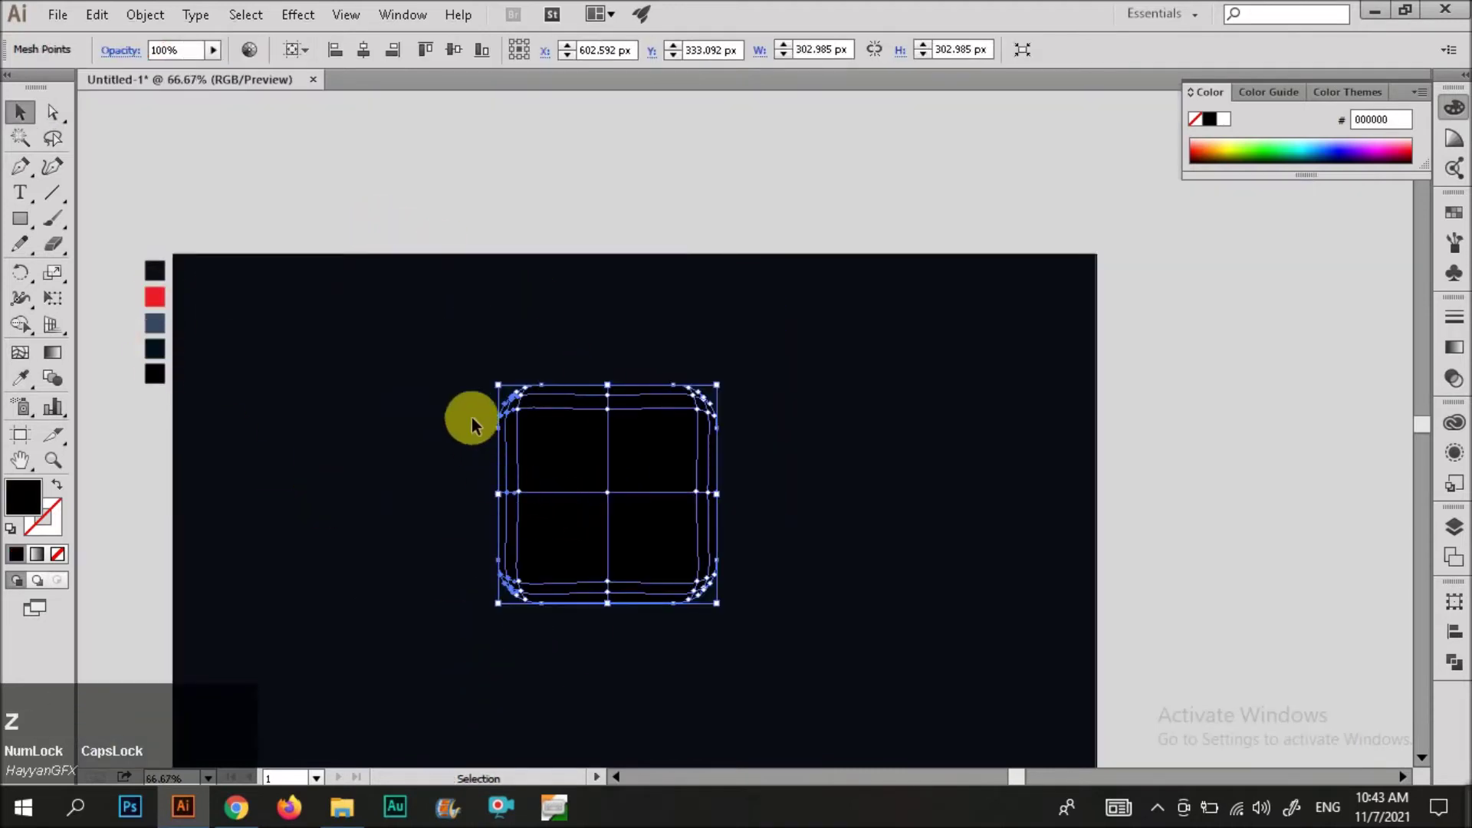
{"action": "key", "text": "i"}
{"action": "key", "text": "v"}
{"action": "left_click", "coordinate": [382, 342]}
- Lasso the inner mesh points of the red left edge and recolour them with the dark red 7A0E12 sampled from the fade
{"action": "scroll", "coordinate": [542, 585], "scroll_direction": "up", "scroll_amount": 2}
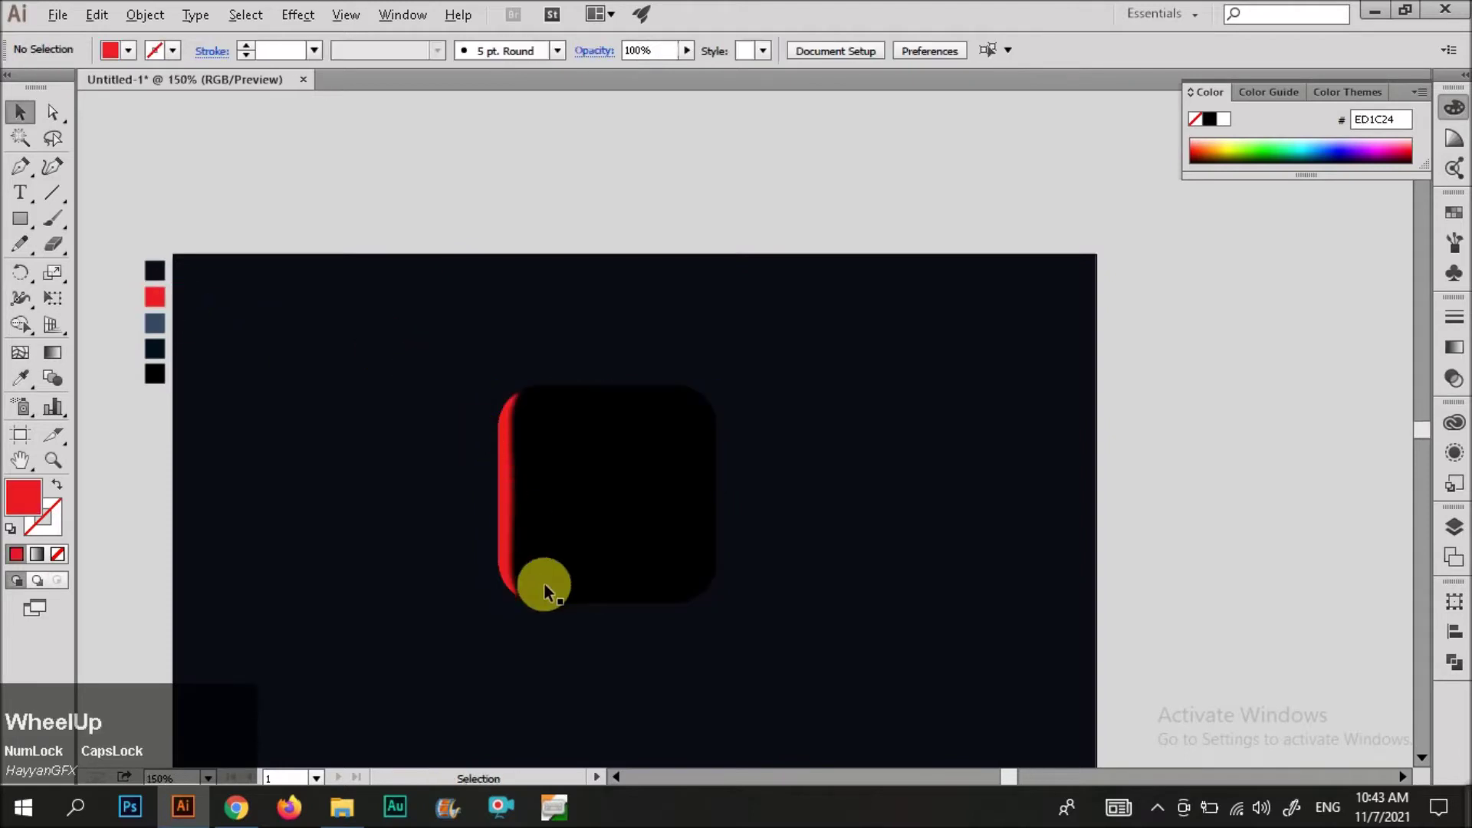
{"action": "left_click", "coordinate": [472, 462]}
{"action": "left_click", "coordinate": [52, 138]}
{"action": "mouse_move", "coordinate": [470, 303]}
{"action": "left_mouse_down"}
{"action": "mouse_move", "coordinate": [466, 652]}
{"action": "mouse_move", "coordinate": [486, 729]}
{"action": "mouse_move", "coordinate": [445, 591]}
{"action": "mouse_move", "coordinate": [467, 450]}
{"action": "left_mouse_up"}
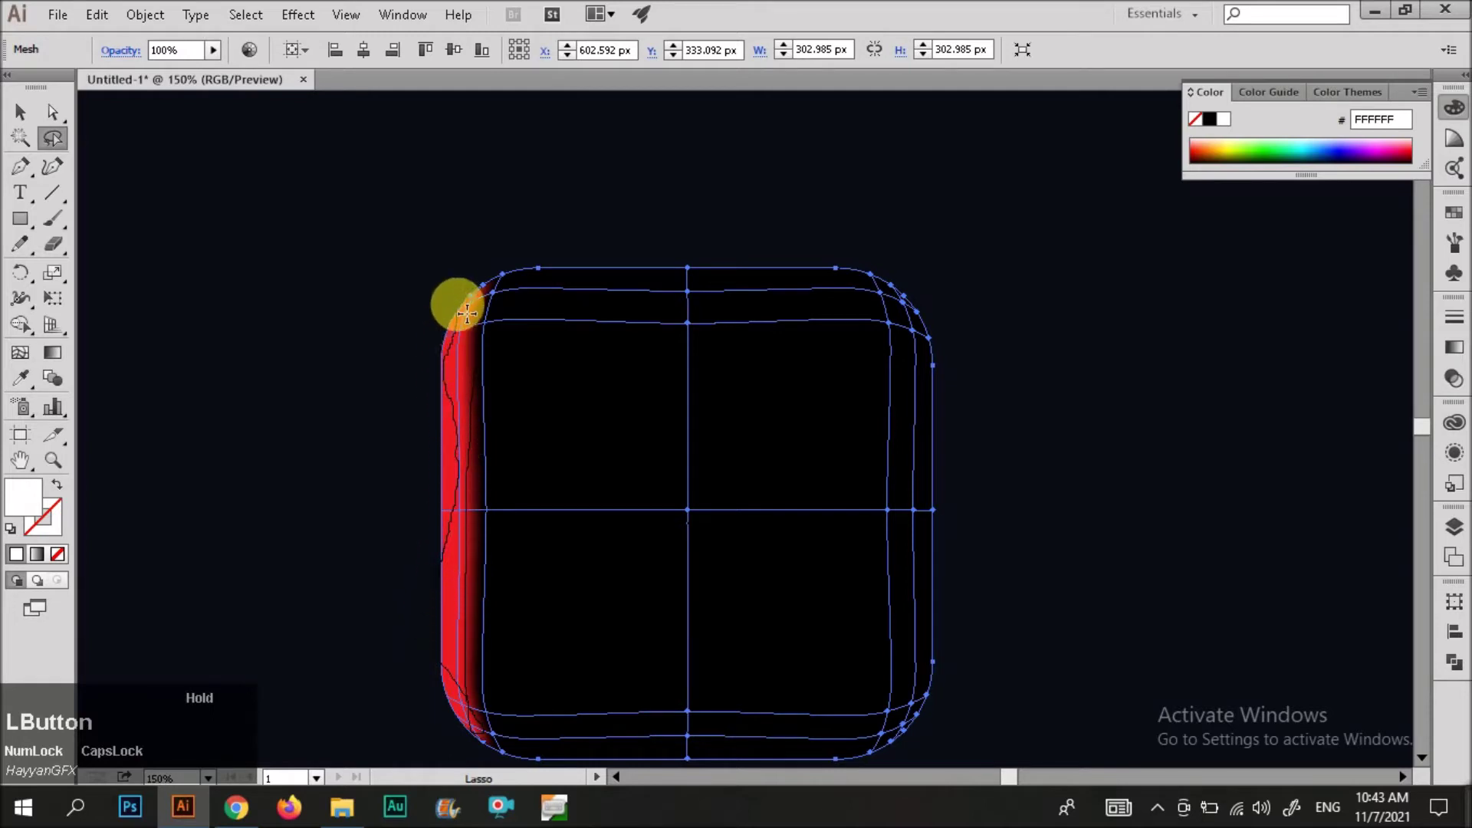
{"action": "left_click_drag", "start_coordinate": [493, 302], "coordinate": [486, 296]}
{"action": "key", "text": "i"}
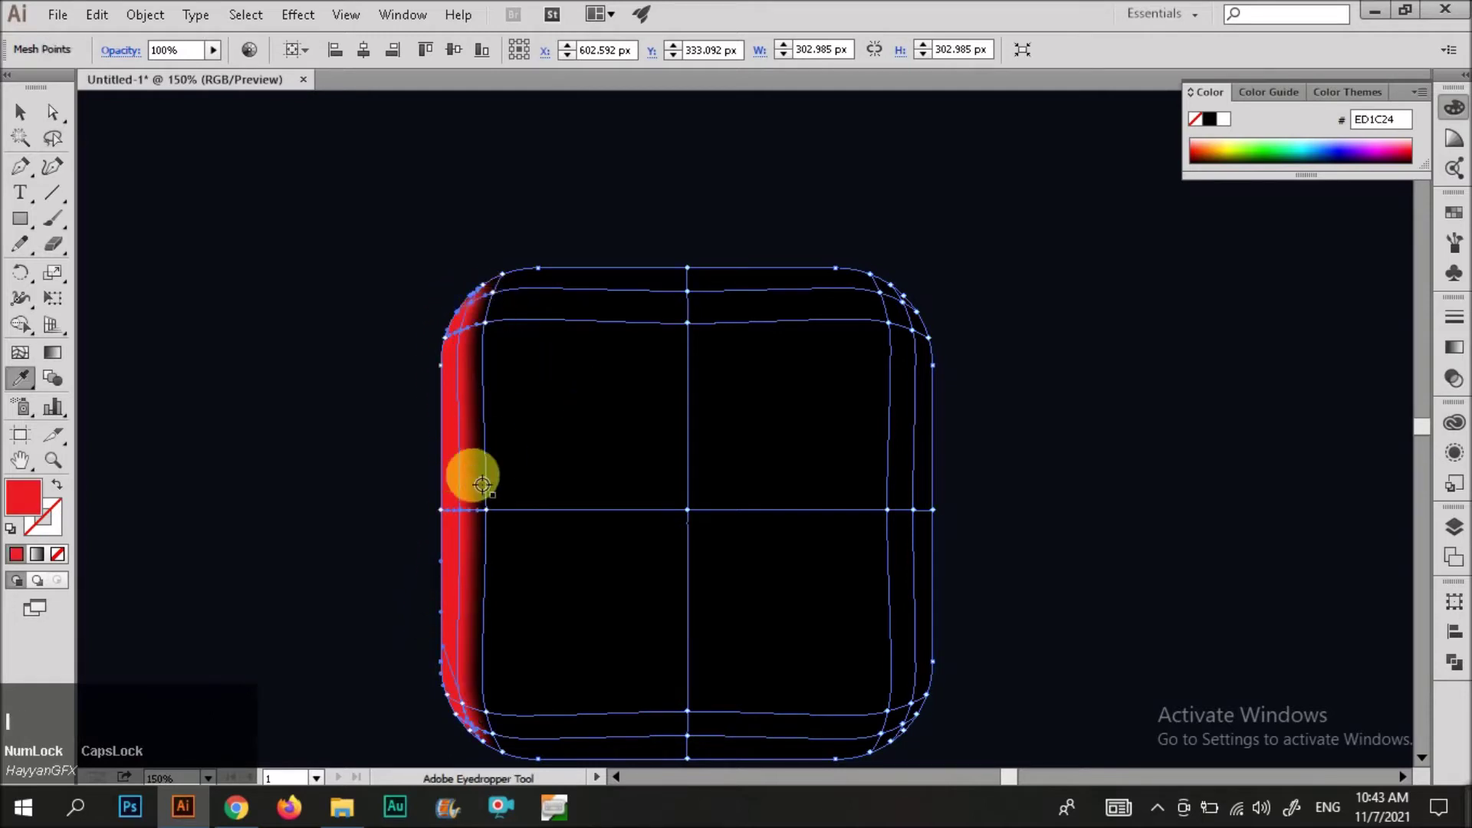
{"action": "left_click", "coordinate": [483, 488]}
{"action": "key", "text": "v"}
{"action": "left_click", "coordinate": [343, 359]}
- Undo the red colouring of the mesh along the square's left edge
{"action": "scroll", "coordinate": [571, 222], "scroll_direction": "down", "scroll_amount": 1}
{"action": "left_click", "coordinate": [571, 419]}
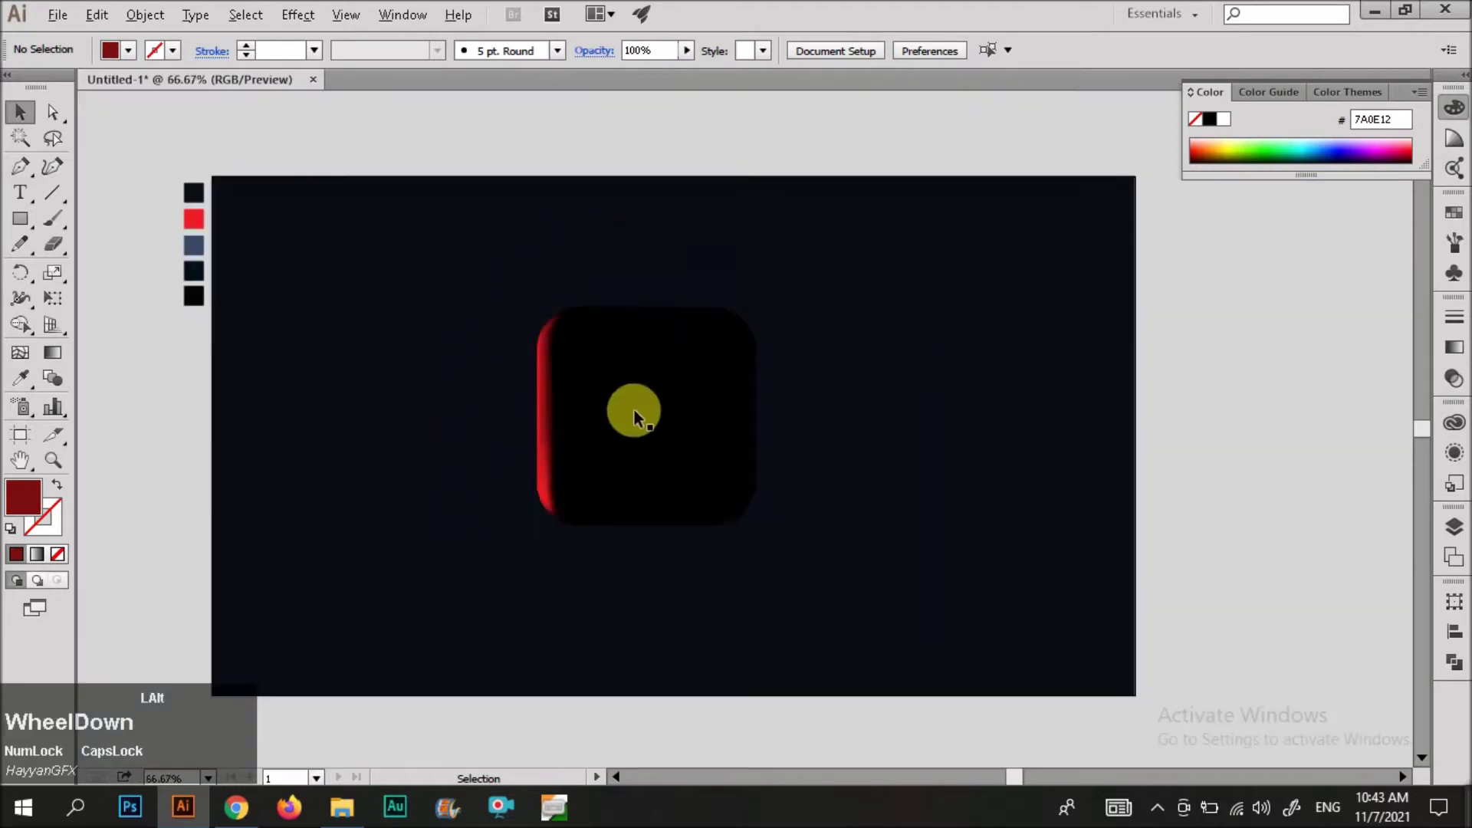
{"action": "key", "text": "ctrl+z"}
{"action": "key", "text": "ctrl+z"}
- Try colouring only the outermost mesh points of the square's left edge red ED1C24, and undo it
{"action": "scroll", "coordinate": [555, 409], "scroll_direction": "up", "scroll_amount": 2}
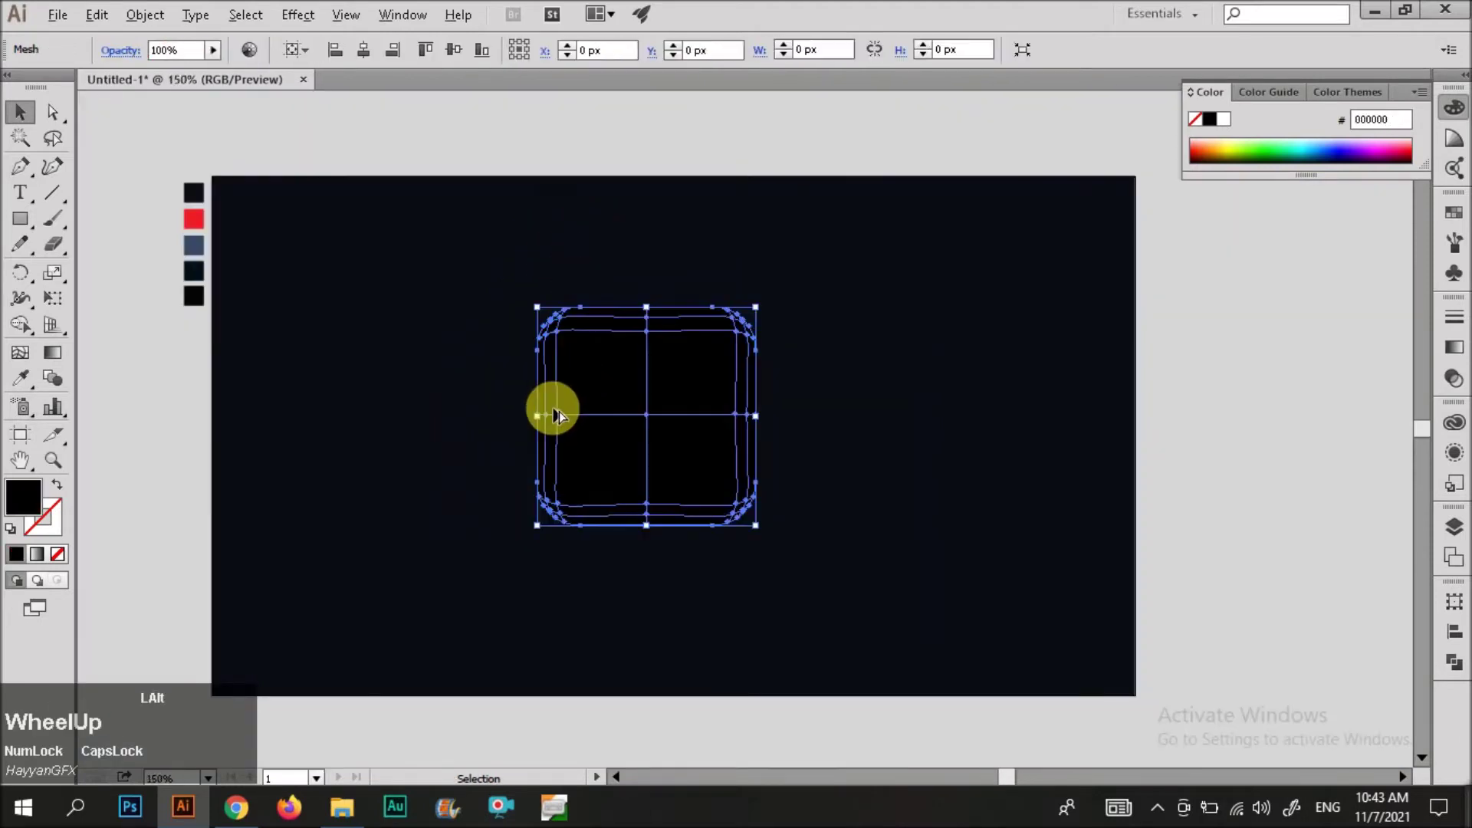
{"action": "left_click", "coordinate": [52, 111]}
{"action": "left_click_drag", "start_coordinate": [527, 174], "coordinate": [522, 181]}
{"action": "left_click_drag", "start_coordinate": [367, 133], "coordinate": [529, 715]}
{"action": "scroll", "coordinate": [722, 514], "scroll_direction": "down", "scroll_amount": 2}
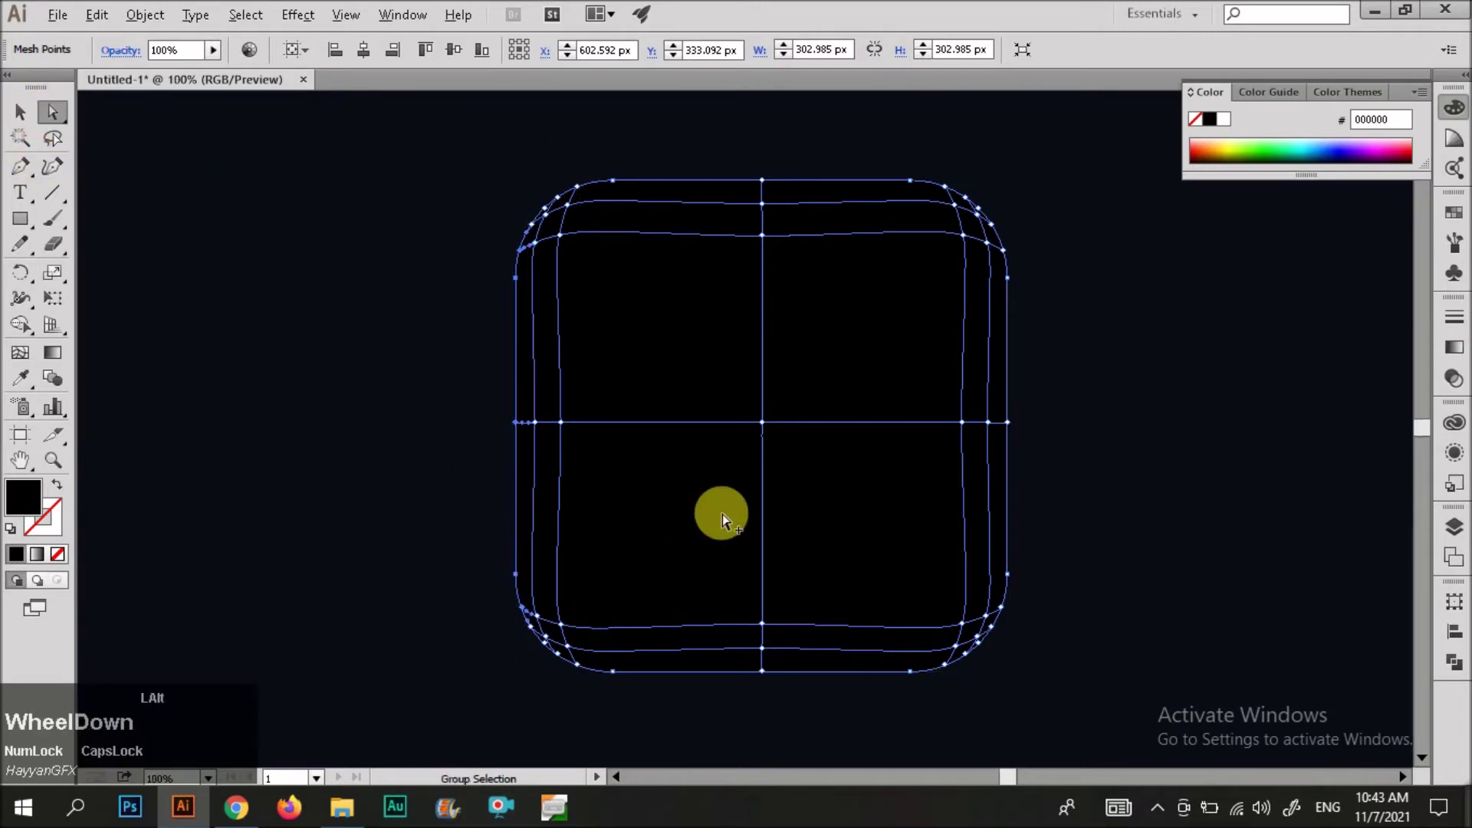
{"action": "key", "text": "i"}
{"action": "left_click", "coordinate": [287, 278]}
{"action": "key", "text": "v"}
{"action": "left_click", "coordinate": [453, 217]}
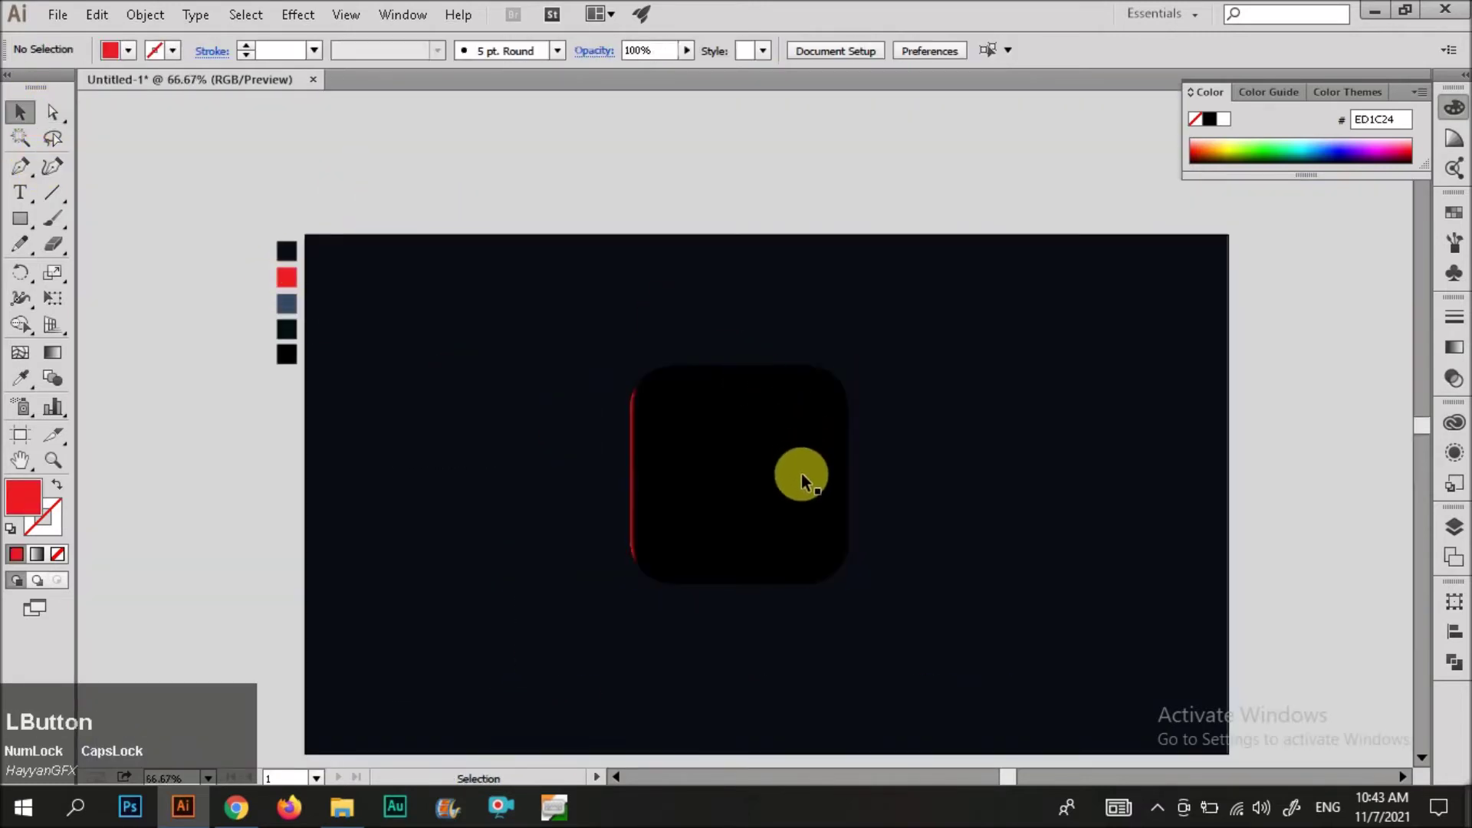
{"action": "key", "text": "ctrl+z"}
- Select the two outer columns of mesh points along the square's left edge and colour them with the red ED1C24 swatch
{"action": "scroll", "coordinate": [709, 495], "scroll_direction": "up", "scroll_amount": 1}
{"action": "key", "text": "a"}
{"action": "left_click_drag", "start_coordinate": [555, 247], "coordinate": [613, 699]}
{"action": "scroll", "coordinate": [680, 619], "scroll_direction": "down", "scroll_amount": 1}
{"action": "key", "text": "i"}
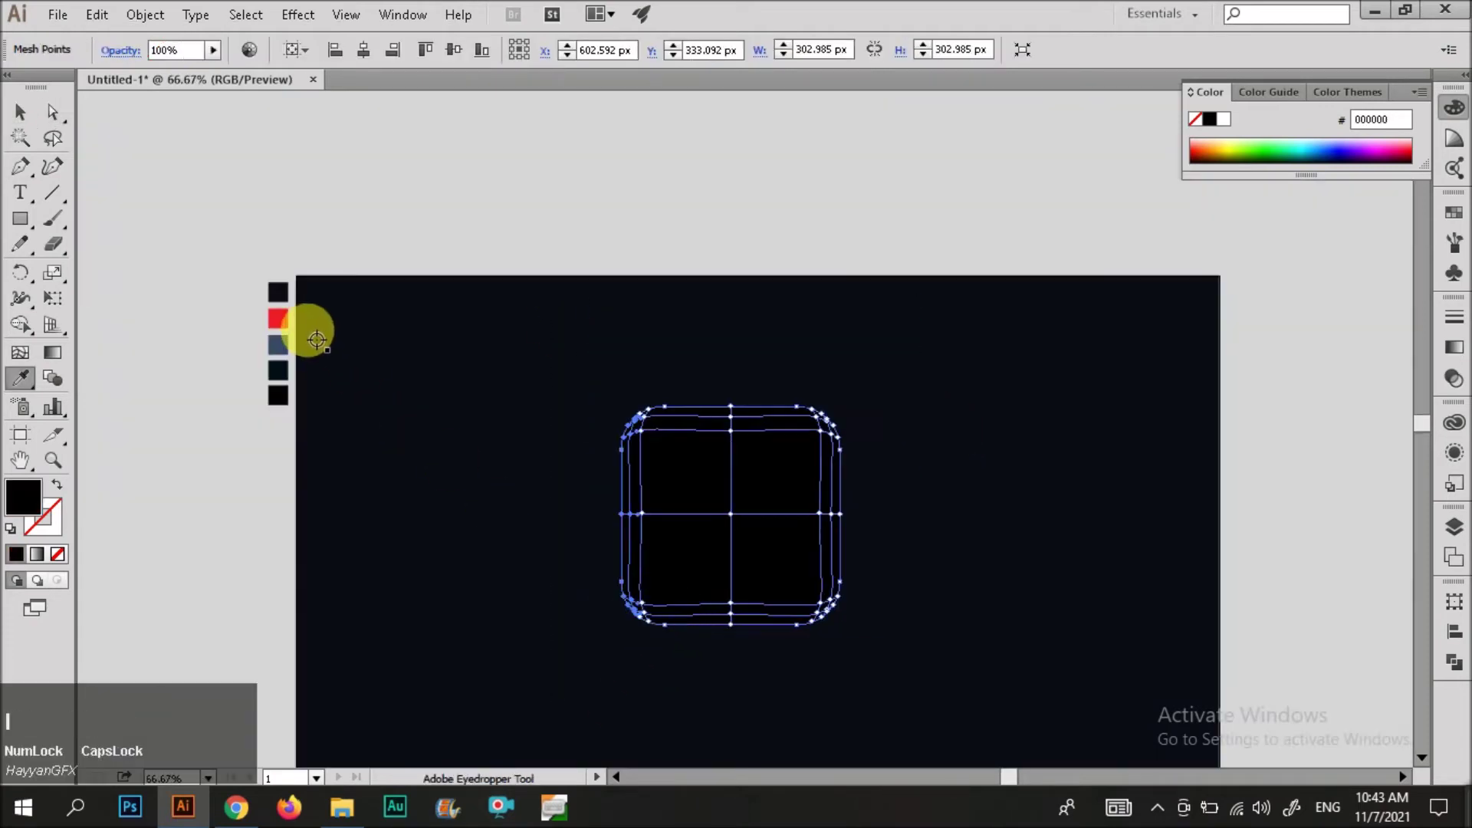
{"action": "left_click", "coordinate": [287, 322]}
{"action": "key", "text": "v"}
{"action": "left_click", "coordinate": [532, 350]}
- Select the inner column of red mesh points along the square's left edge and recolour them with dark red 49090B sampled from the fade
{"action": "scroll", "coordinate": [701, 630], "scroll_direction": "up", "scroll_amount": 1}
{"action": "left_click", "coordinate": [648, 502]}
{"action": "key", "text": "a"}
{"action": "left_click", "coordinate": [611, 311]}
{"action": "scroll", "coordinate": [545, 319], "scroll_direction": "up", "scroll_amount": 4}
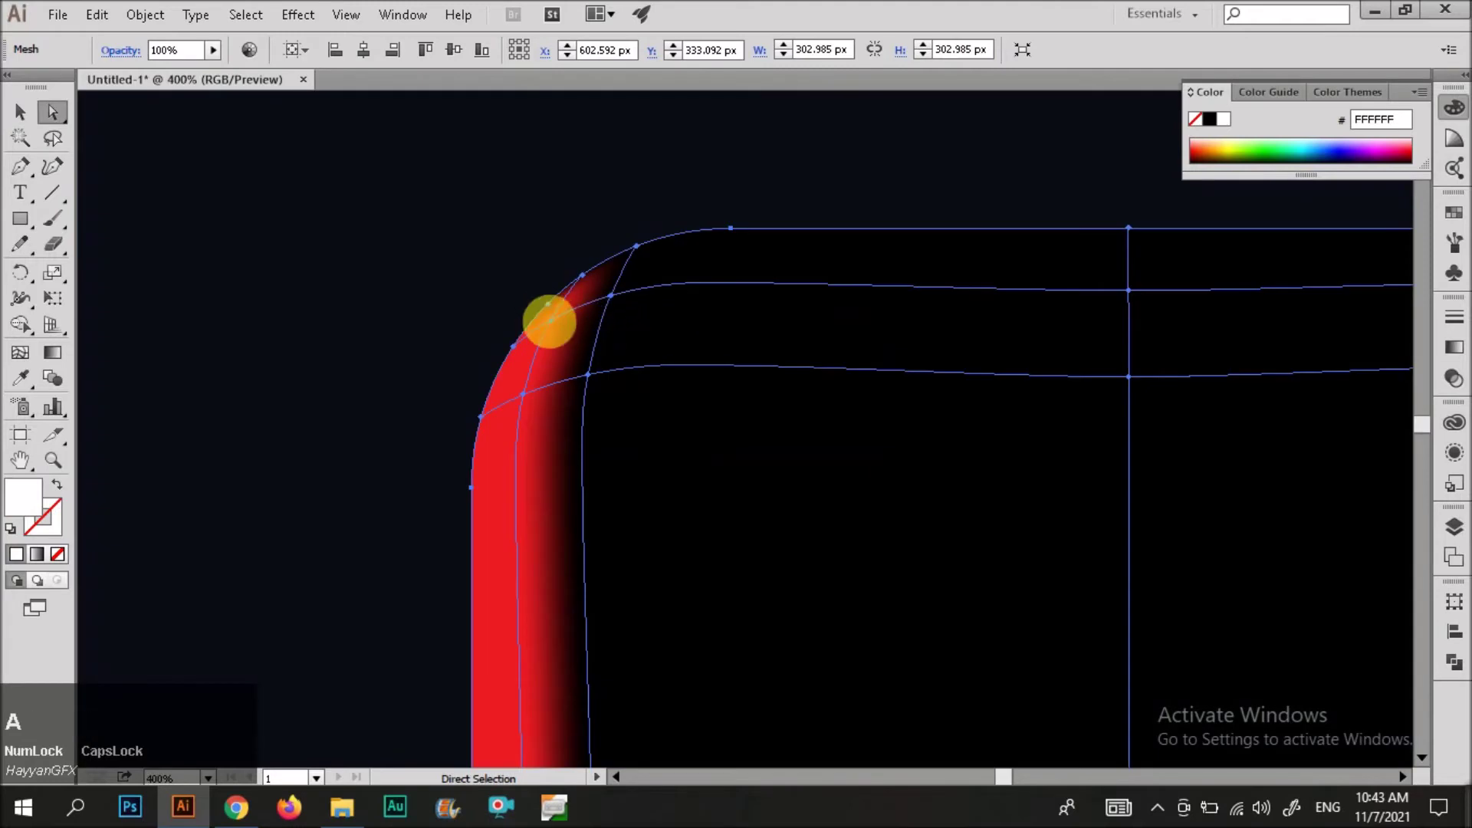
{"action": "scroll", "coordinate": [545, 322], "scroll_direction": "down", "scroll_amount": 2}
{"action": "left_click", "coordinate": [524, 269], "text": "shift"}
{"action": "scroll", "coordinate": [524, 276], "scroll_direction": "down", "scroll_amount": 5}
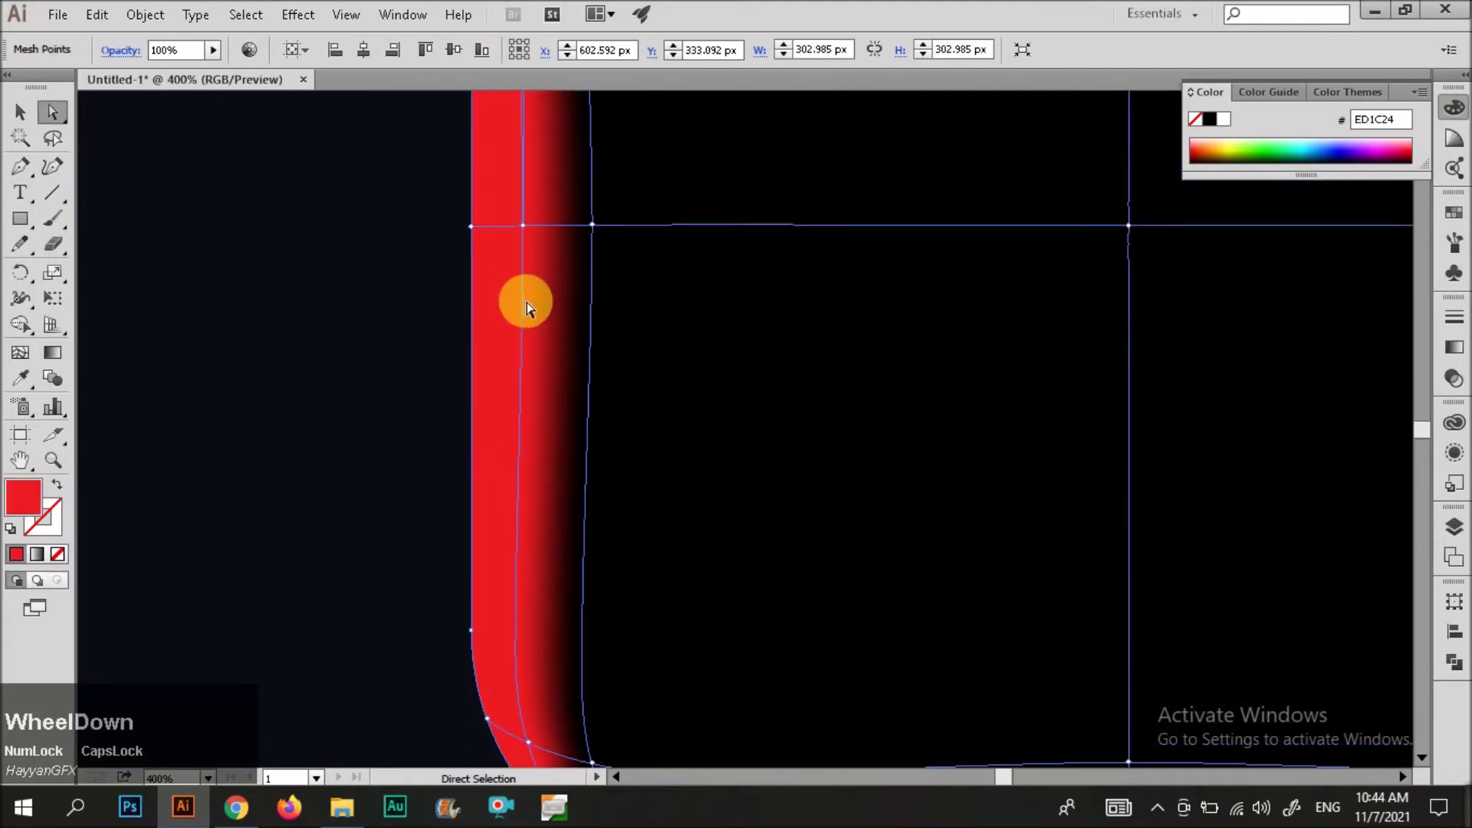
{"action": "left_click", "coordinate": [523, 226], "text": "shift"}
{"action": "scroll", "coordinate": [524, 227], "scroll_direction": "down", "scroll_amount": 1}
{"action": "scroll", "coordinate": [523, 227], "scroll_direction": "down", "scroll_amount": 5}
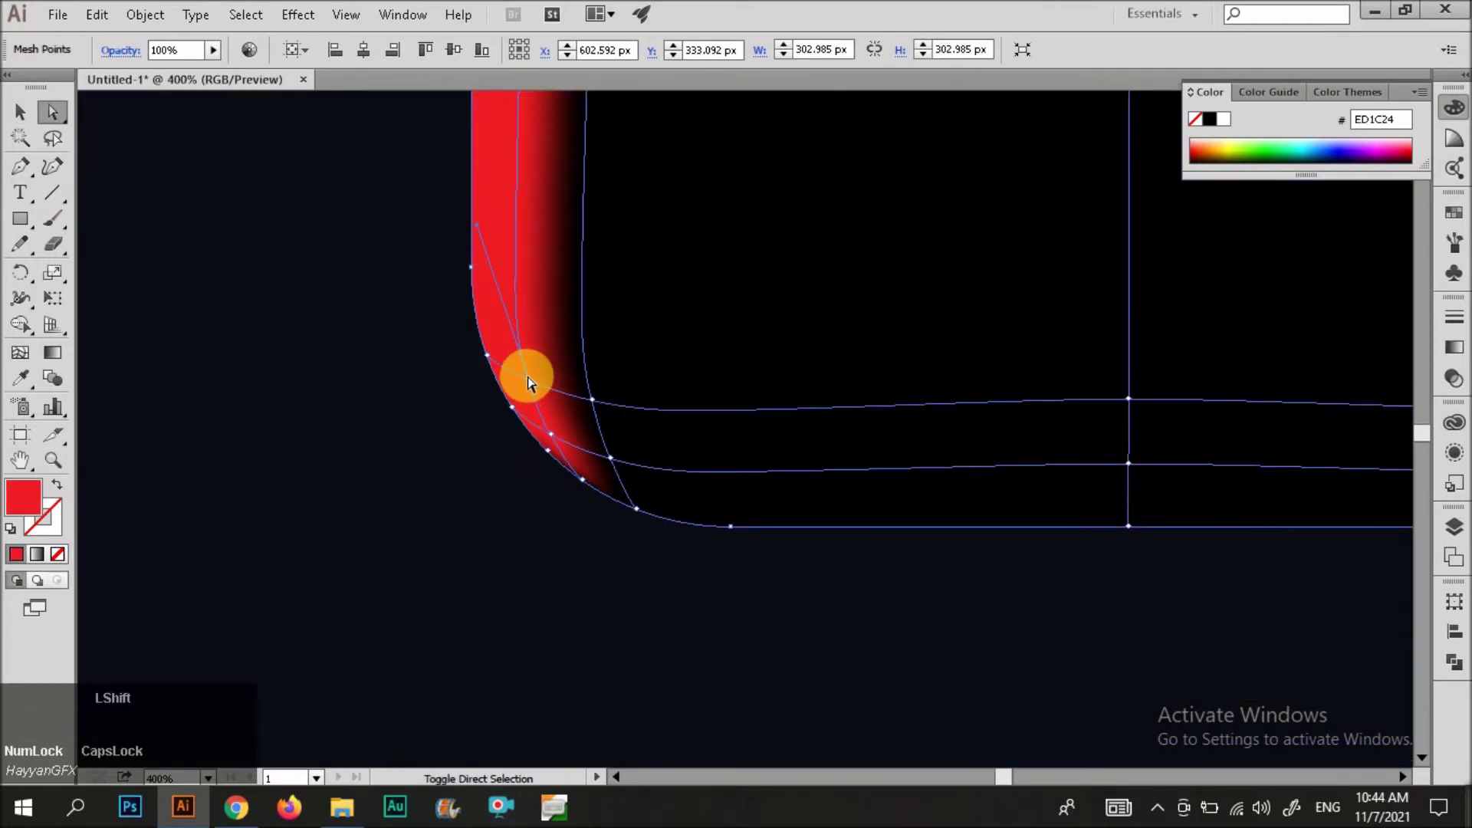
{"action": "left_click", "coordinate": [551, 436], "text": "shift"}
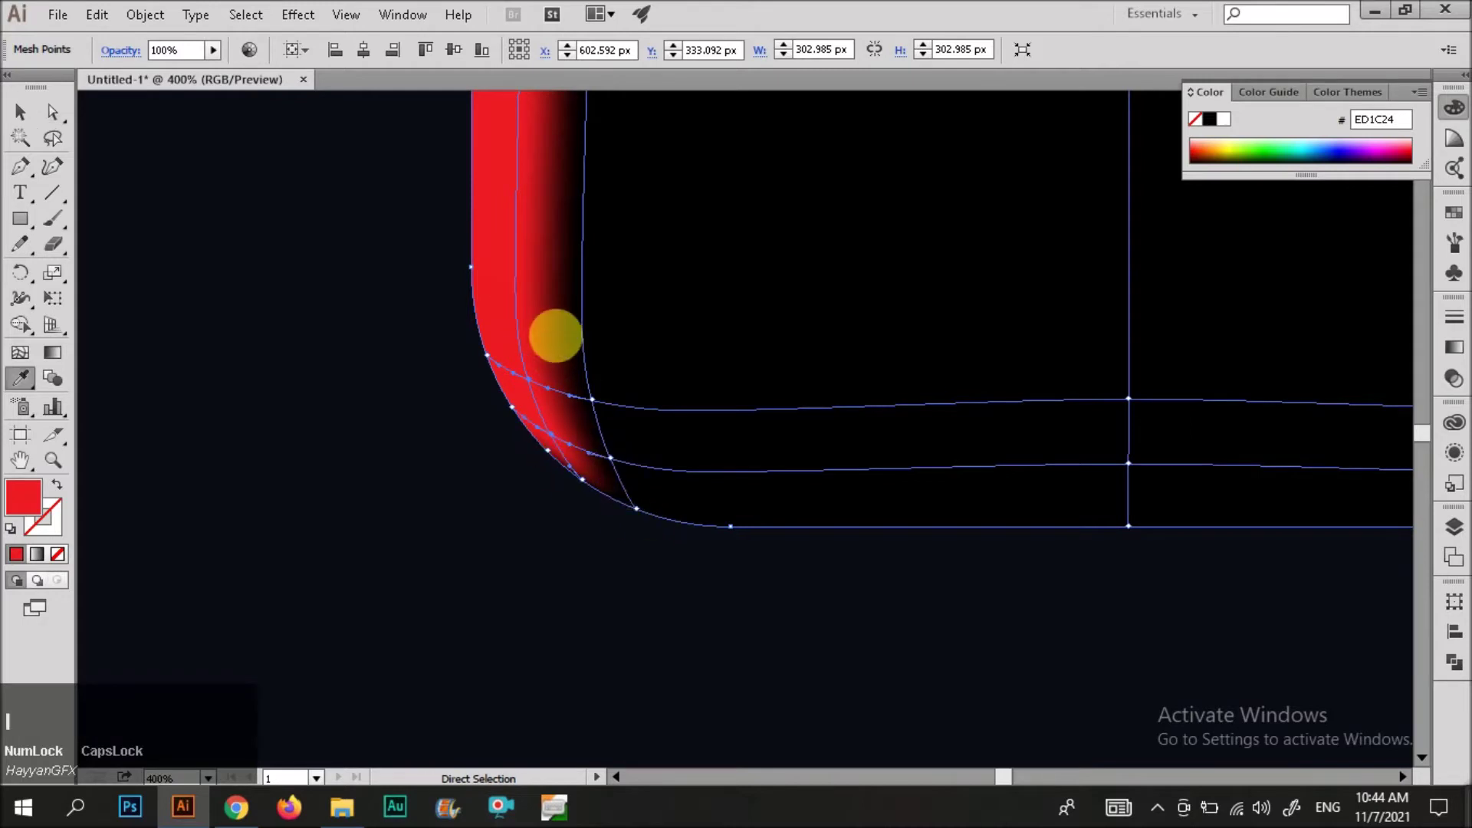
{"action": "key", "text": "i"}
{"action": "left_click", "coordinate": [555, 315]}
{"action": "left_click", "coordinate": [554, 315]}
{"action": "key", "text": "v"}
{"action": "left_click", "coordinate": [519, 668]}
{"action": "scroll", "coordinate": [521, 669], "scroll_direction": "down", "scroll_amount": 6}
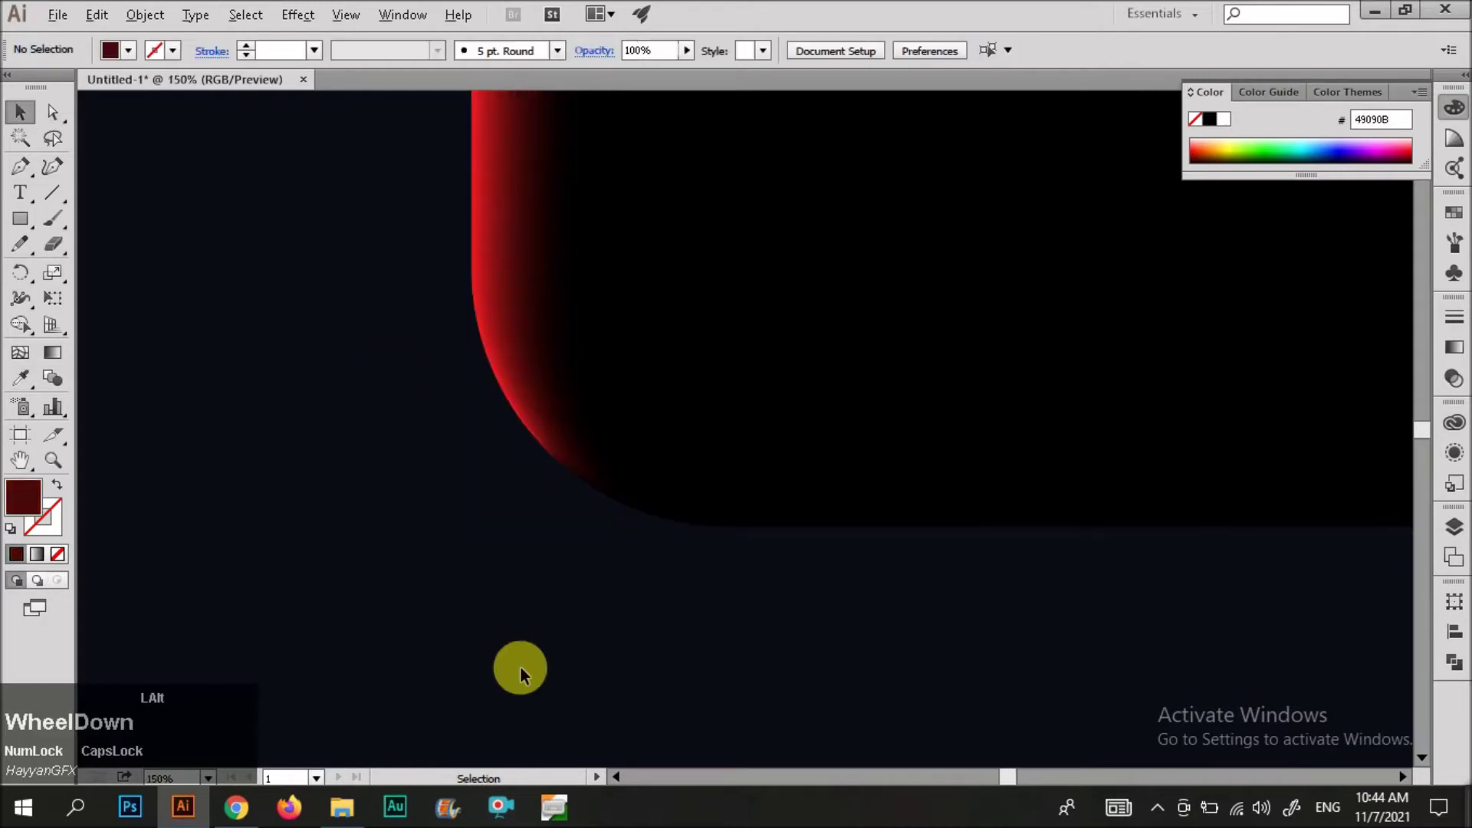
- Select the two outer columns of mesh points along the square's right edge and colour them with the red ED1C24 swatch
{"action": "key", "text": "v"}
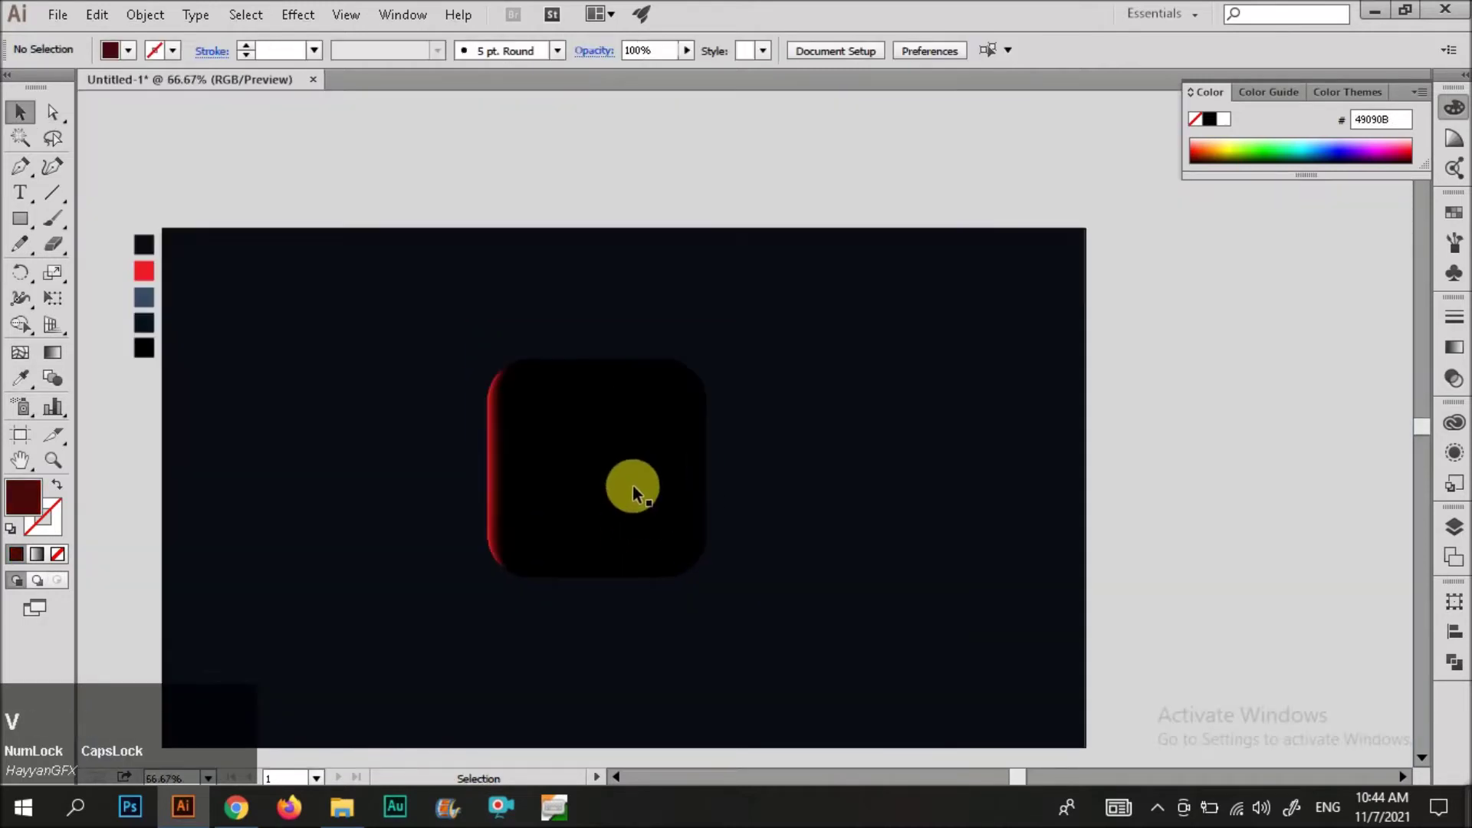
{"action": "left_click", "coordinate": [671, 487]}
{"action": "scroll", "coordinate": [651, 514], "scroll_direction": "up", "scroll_amount": 2}
{"action": "key", "text": "a"}
{"action": "mouse_move", "coordinate": [694, 256]}
{"action": "left_mouse_down"}
{"action": "mouse_move", "coordinate": [789, 683]}
{"action": "mouse_move", "coordinate": [704, 277]}
{"action": "left_mouse_up"}
{"action": "scroll", "coordinate": [822, 434], "scroll_direction": "down", "scroll_amount": 1}
{"action": "key", "text": "i"}
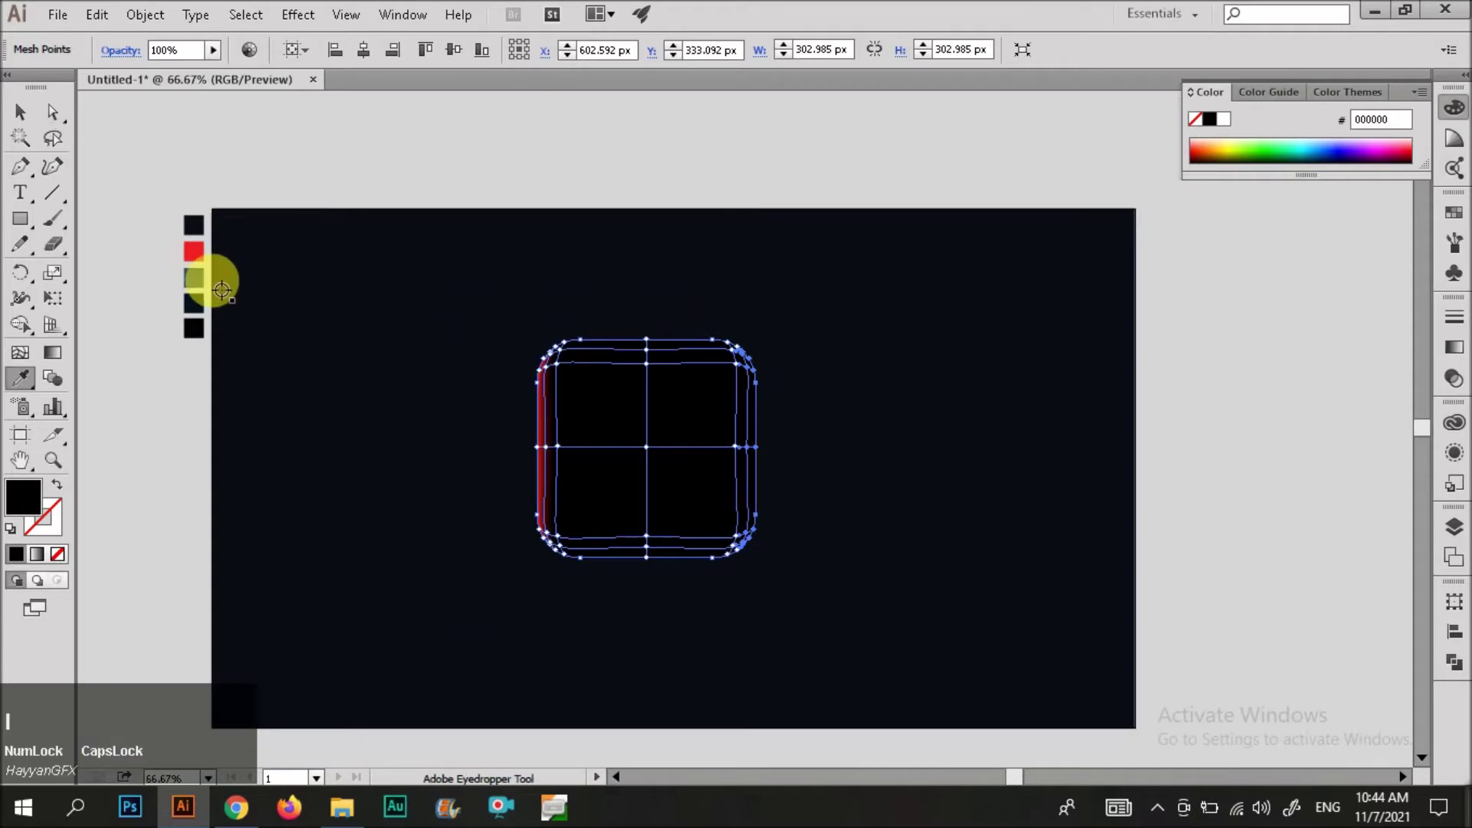
{"action": "left_click", "coordinate": [199, 254]}
{"action": "key", "text": "v"}
{"action": "left_click", "coordinate": [418, 201]}
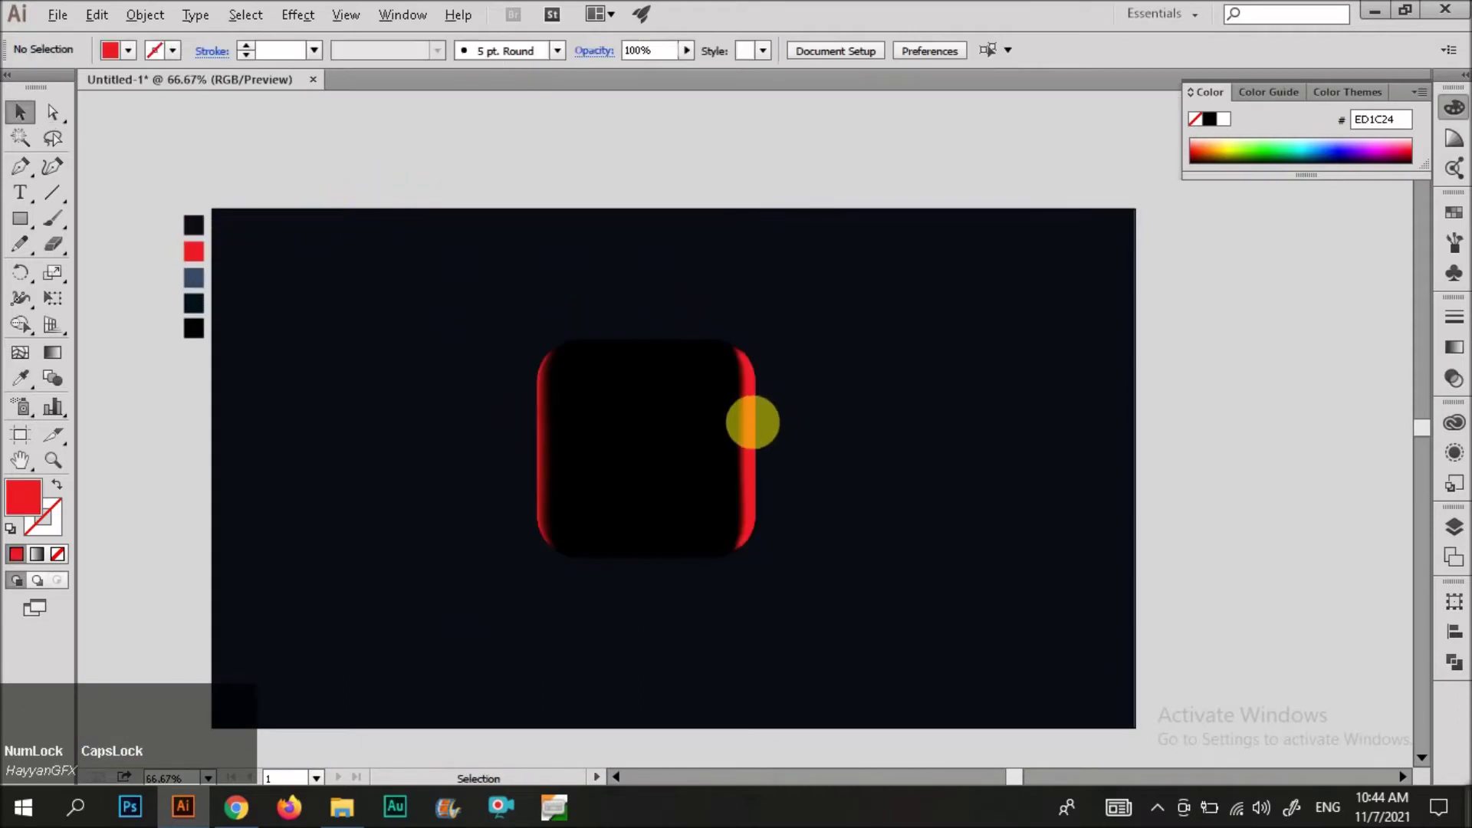
- Select the inner column of red mesh points along the right edge and recolour them with dark red 49090B sampled from the left edge
{"action": "key", "text": "a"}
{"action": "left_click", "coordinate": [752, 422], "text": "alt"}
{"action": "scroll", "coordinate": [758, 371], "scroll_direction": "up", "scroll_amount": 1}
{"action": "scroll", "coordinate": [758, 371], "scroll_direction": "up", "scroll_amount": 5}
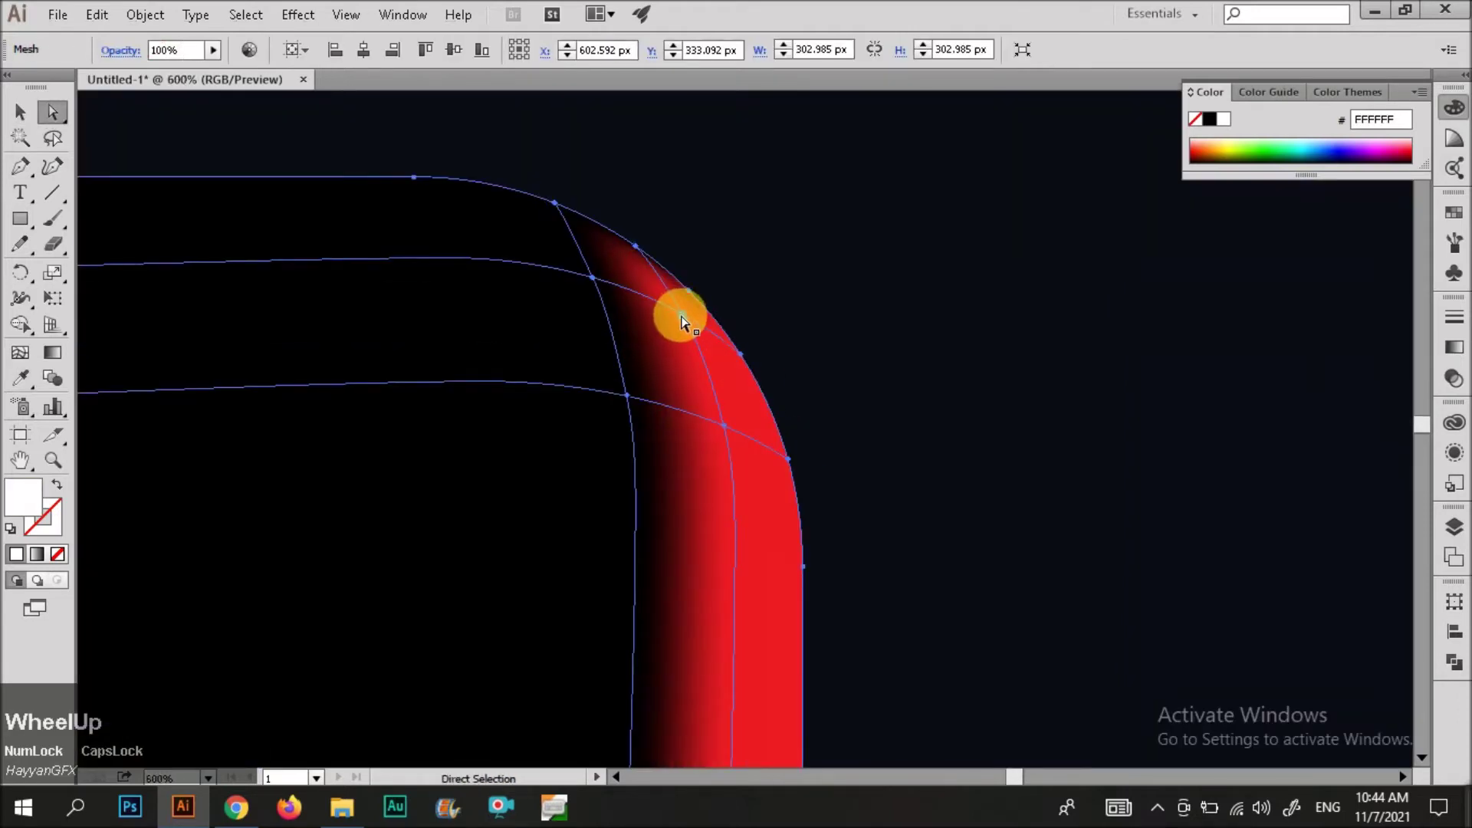
{"action": "left_click", "coordinate": [682, 316]}
{"action": "scroll", "coordinate": [727, 433], "scroll_direction": "down", "scroll_amount": 5}
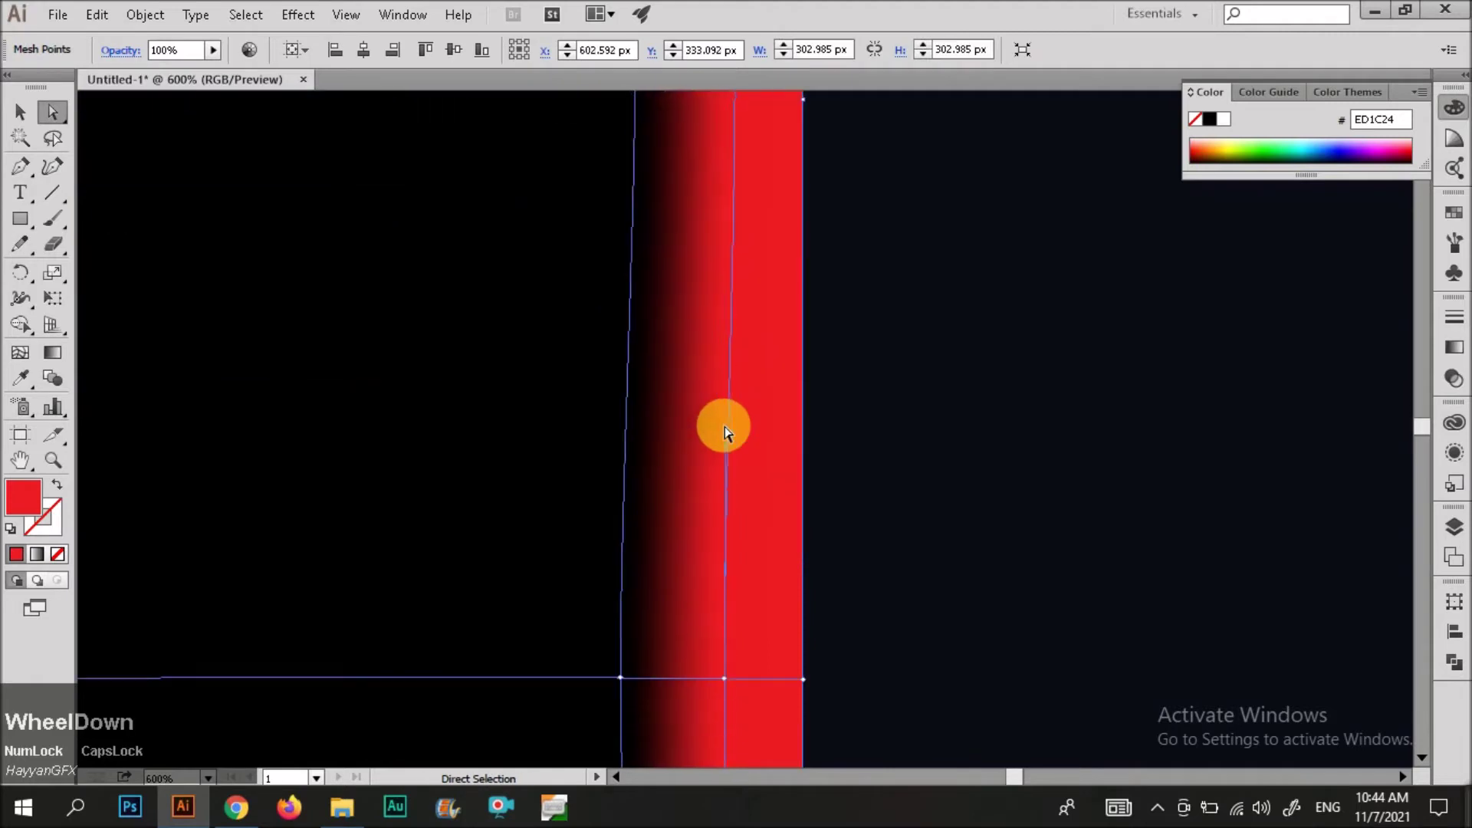
{"action": "left_click", "coordinate": [723, 290], "text": "shift"}
{"action": "scroll", "coordinate": [722, 292], "scroll_direction": "down", "scroll_amount": 5}
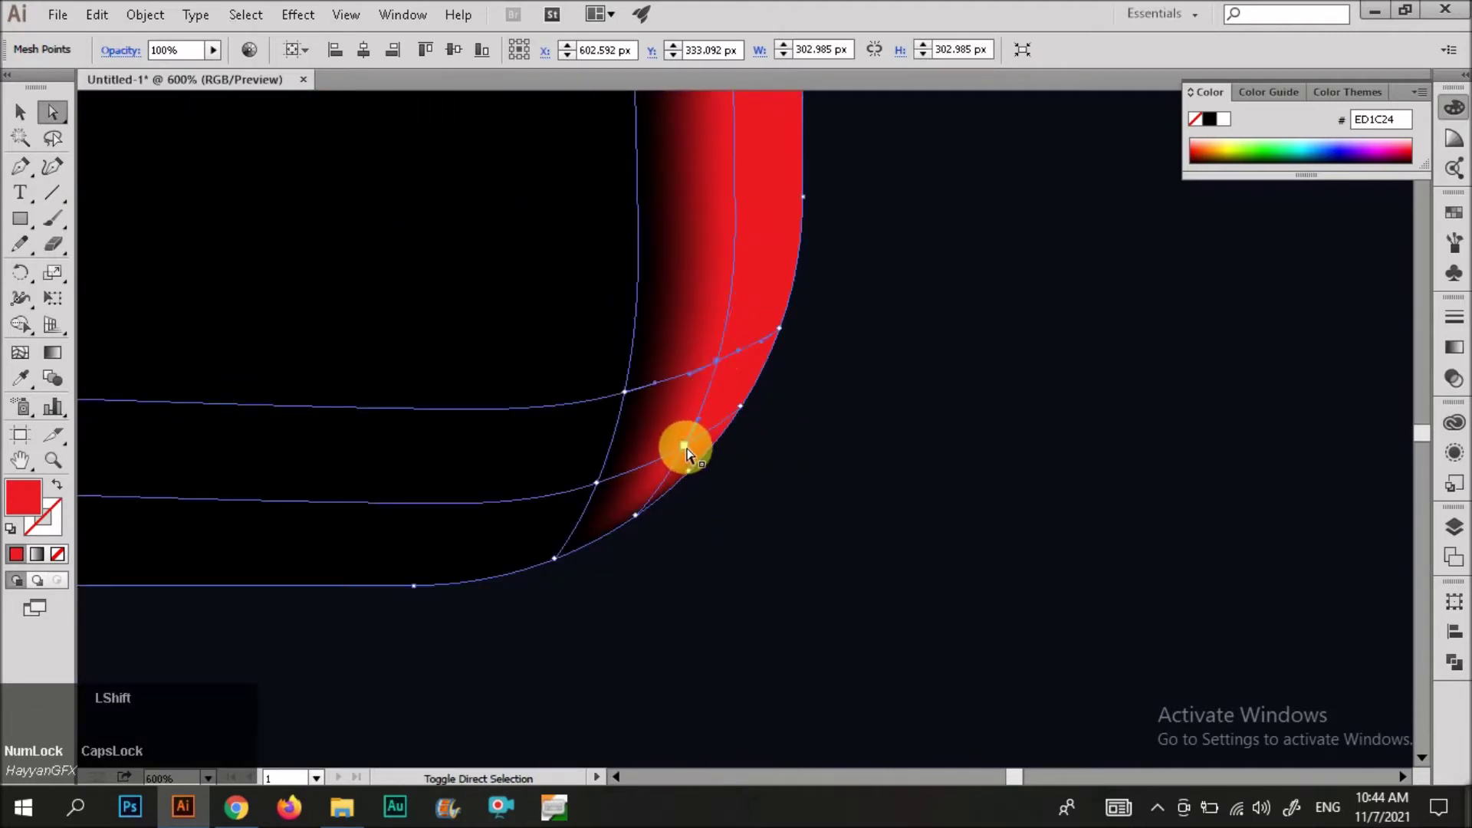
{"action": "scroll", "coordinate": [887, 526], "scroll_direction": "down", "scroll_amount": 6}
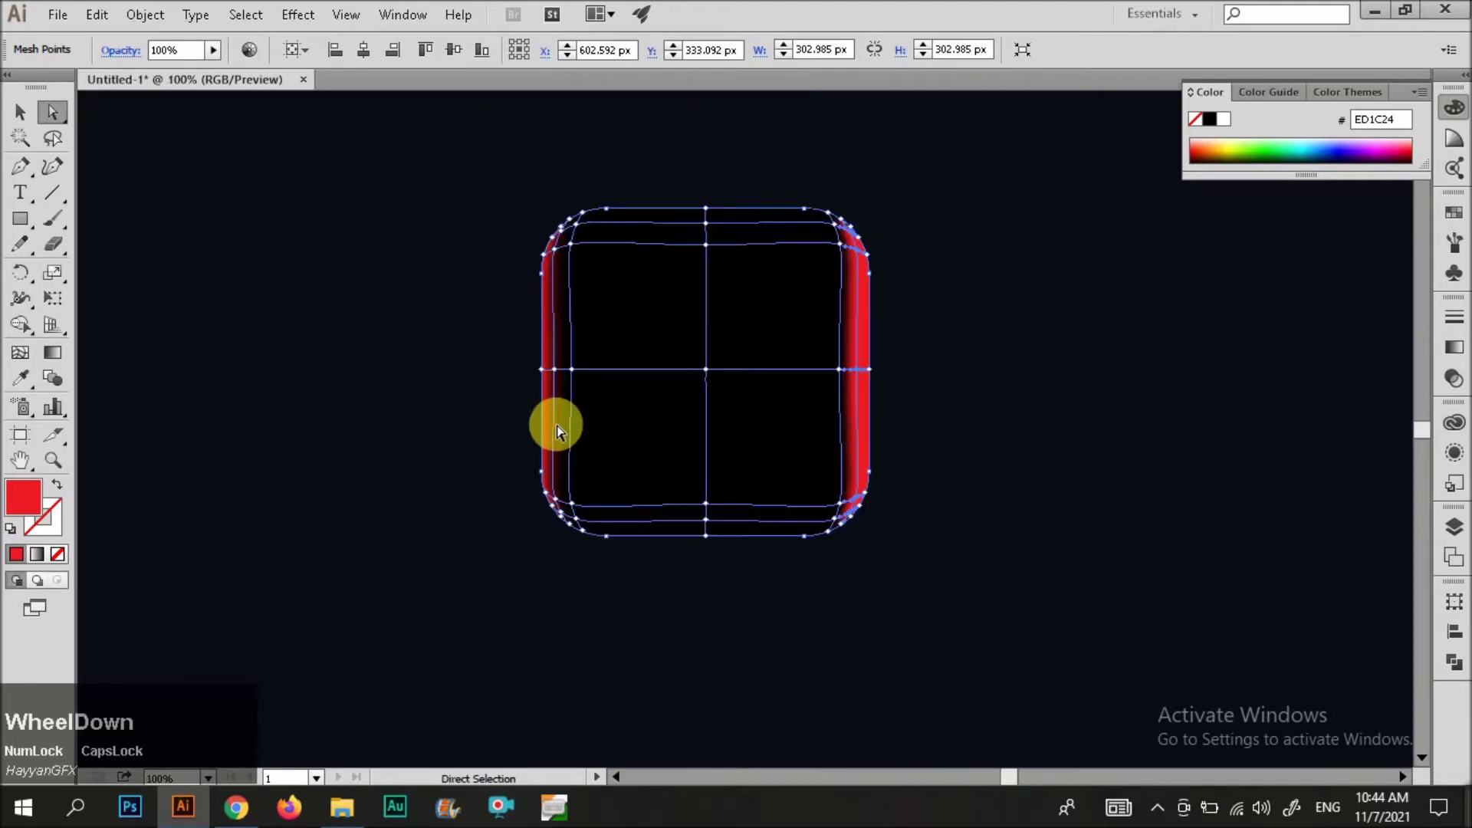
{"action": "scroll", "coordinate": [558, 426], "scroll_direction": "up", "scroll_amount": 6}
{"action": "key", "text": "i"}
{"action": "left_click", "coordinate": [542, 427]}
{"action": "scroll", "coordinate": [396, 481], "scroll_direction": "down", "scroll_amount": 6}
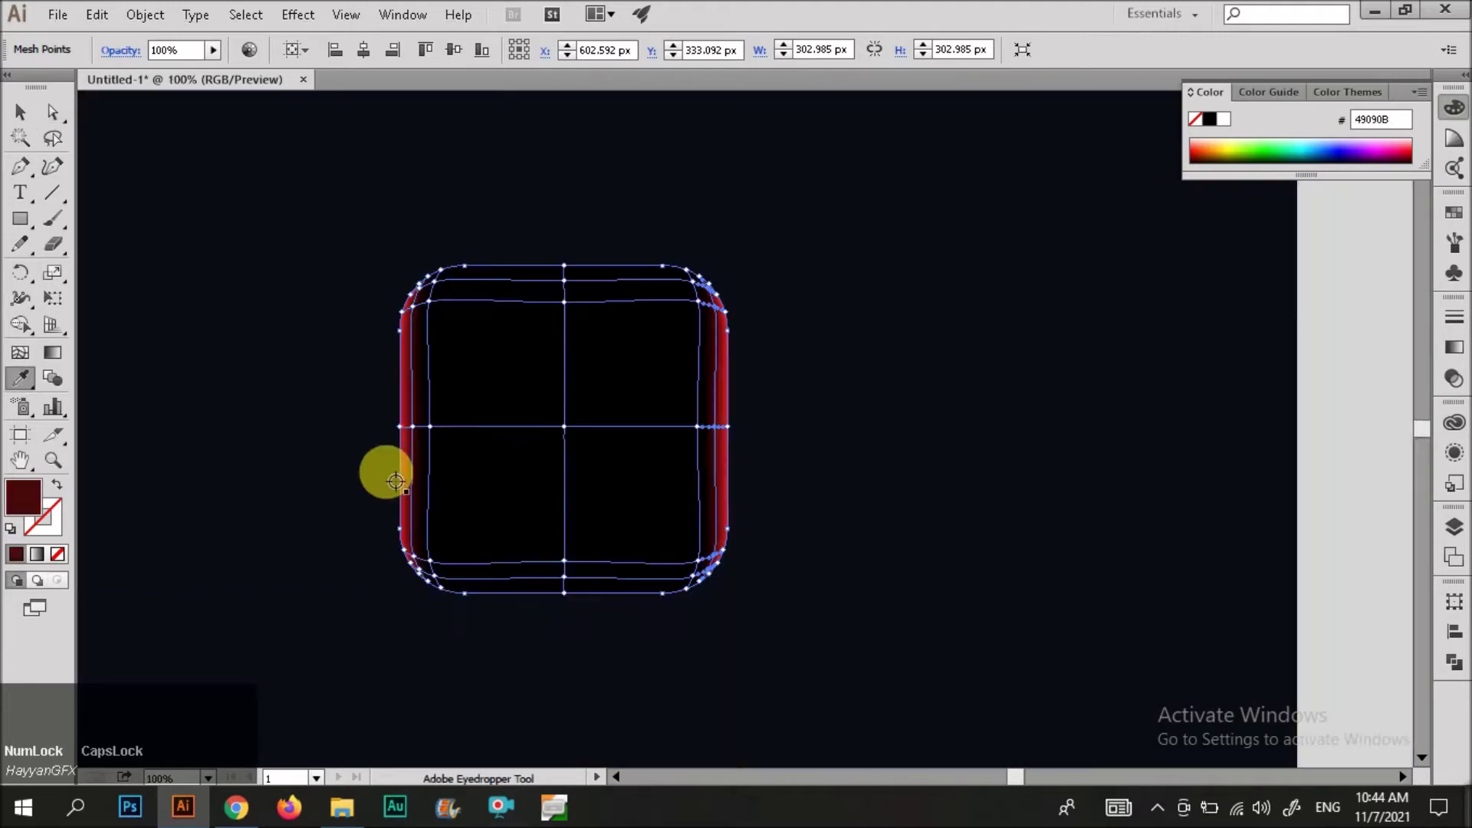
{"action": "key", "text": "v"}
{"action": "left_click", "coordinate": [843, 478]}
{"action": "scroll", "coordinate": [784, 471], "scroll_direction": "down", "scroll_amount": 1}
- Lasso the upper rows of mesh points along the square's top edge and colour them with the slate blue 354A64 swatch
{"action": "left_click", "coordinate": [709, 428]}
{"action": "scroll", "coordinate": [677, 356], "scroll_direction": "up", "scroll_amount": 3}
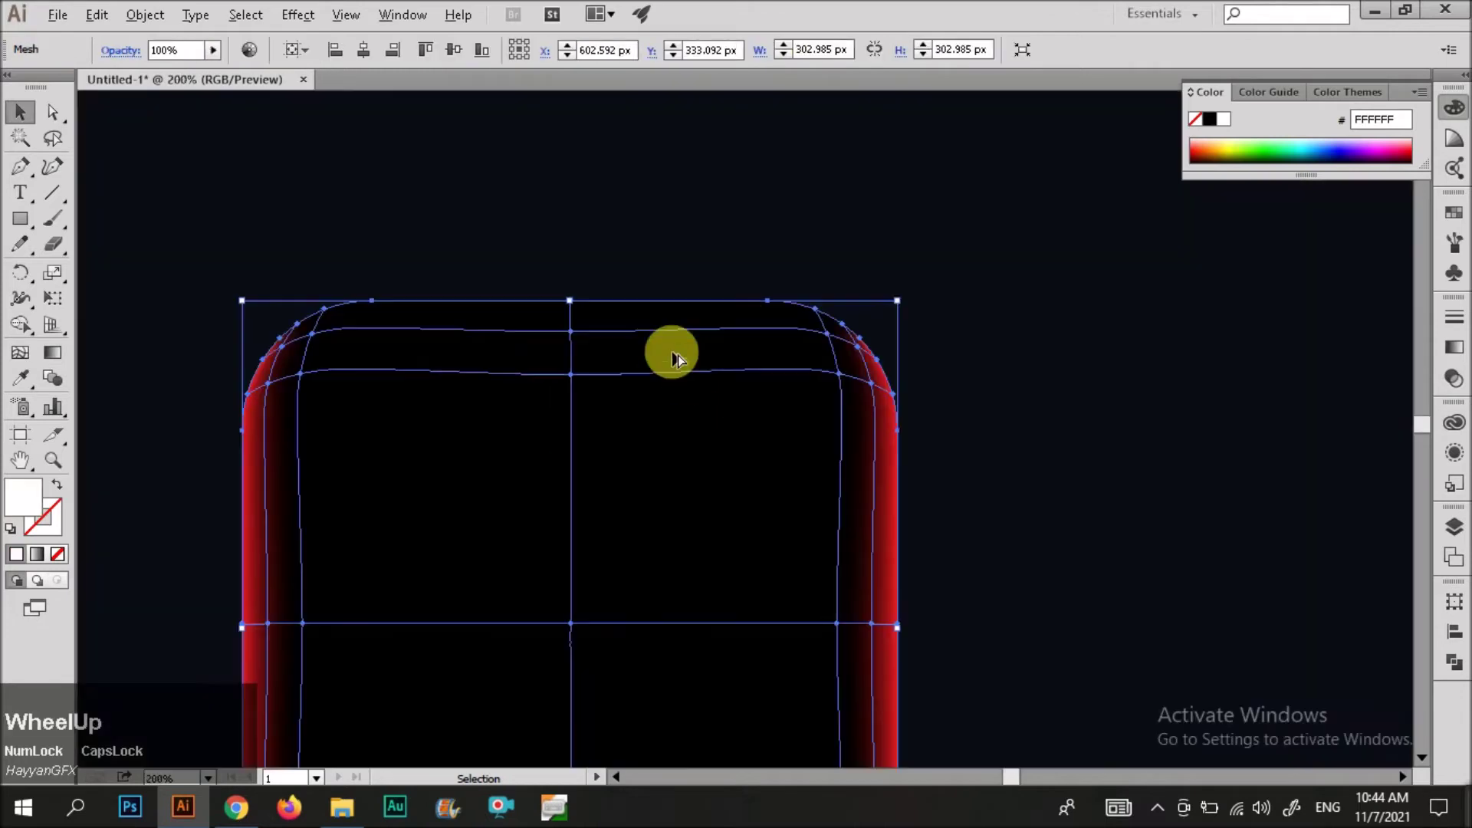
{"action": "left_click", "coordinate": [53, 139]}
{"action": "mouse_move", "coordinate": [225, 360]}
{"action": "left_mouse_down"}
{"action": "mouse_move", "coordinate": [280, 334]}
{"action": "mouse_move", "coordinate": [636, 333]}
{"action": "mouse_move", "coordinate": [848, 303]}
{"action": "mouse_move", "coordinate": [1074, 347]}
{"action": "mouse_move", "coordinate": [1037, 389]}
{"action": "mouse_move", "coordinate": [765, 369]}
{"action": "mouse_move", "coordinate": [244, 368]}
{"action": "left_mouse_up"}
{"action": "key", "text": "i"}
{"action": "scroll", "coordinate": [900, 486], "scroll_direction": "down", "scroll_amount": 4}
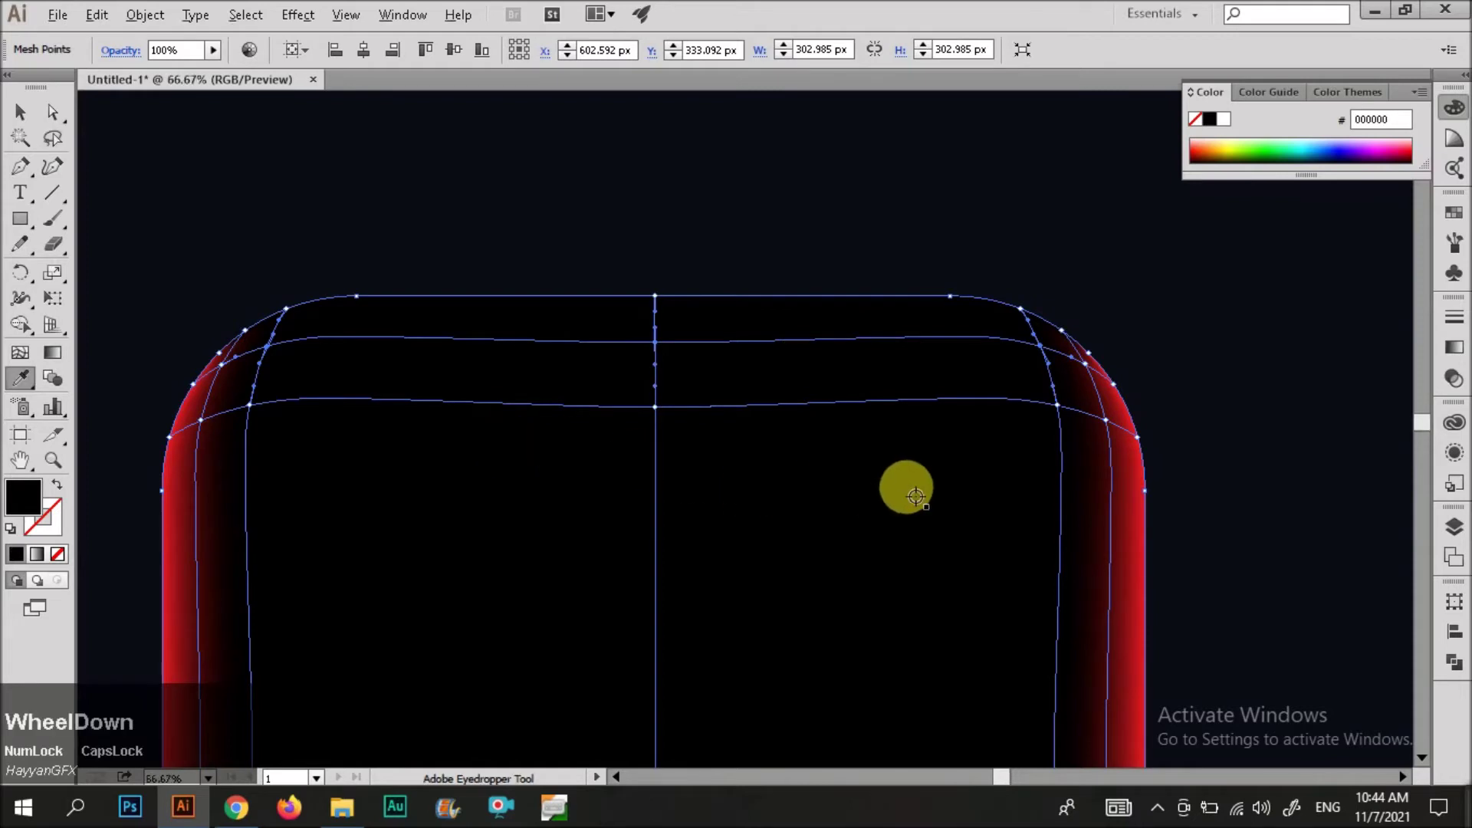
{"action": "left_click", "coordinate": [392, 381]}
{"action": "key", "text": "v"}
{"action": "left_click", "coordinate": [315, 392]}
{"action": "scroll", "coordinate": [614, 241], "scroll_direction": "down", "scroll_amount": 1}
{"action": "left_click", "coordinate": [794, 301]}
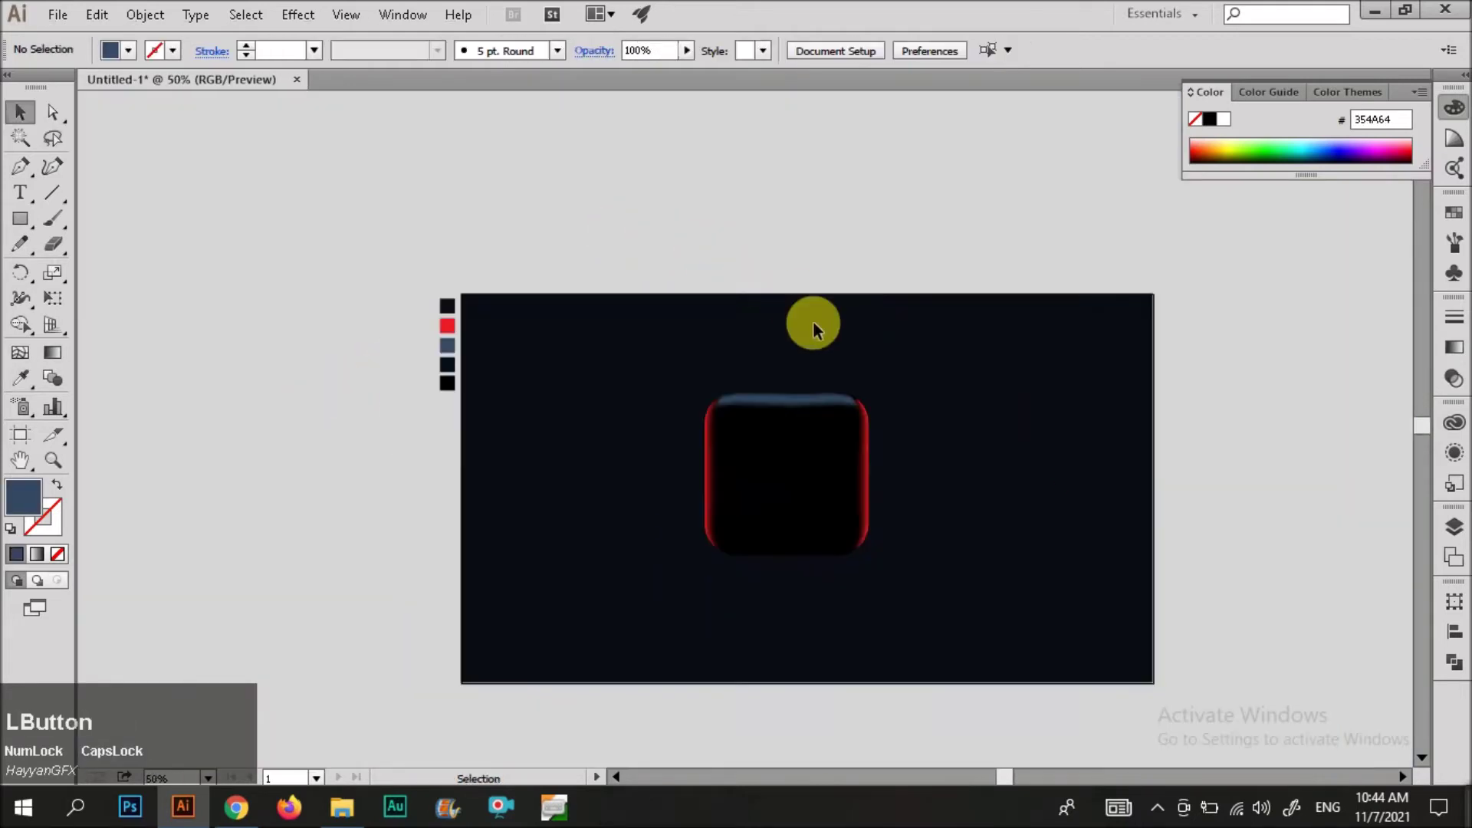
- Lasso the inner row of blue mesh points along the top edge and recolour them with the darker blue 253345 sampled from the fade
{"action": "scroll", "coordinate": [864, 459], "scroll_direction": "up", "scroll_amount": 2}
{"action": "left_click", "coordinate": [721, 344]}
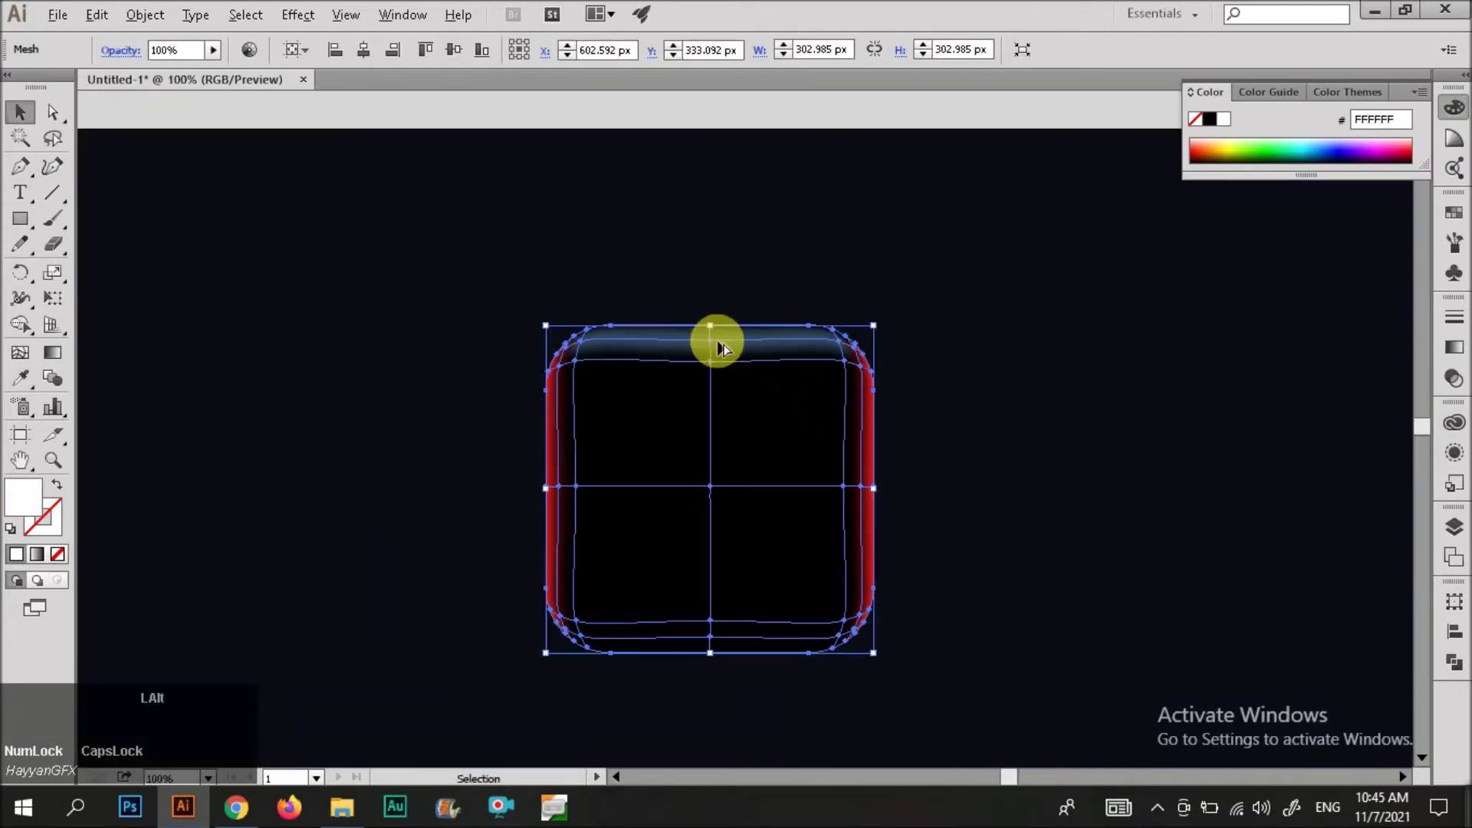
{"action": "key", "text": "a"}
{"action": "scroll", "coordinate": [720, 337], "scroll_direction": "up", "scroll_amount": 3}
{"action": "left_click", "coordinate": [53, 138]}
{"action": "mouse_move", "coordinate": [295, 394]}
{"action": "left_mouse_down"}
{"action": "mouse_move", "coordinate": [958, 368]}
{"action": "mouse_move", "coordinate": [1051, 378]}
{"action": "mouse_move", "coordinate": [1095, 424]}
{"action": "mouse_move", "coordinate": [285, 411]}
{"action": "mouse_move", "coordinate": [309, 392]}
{"action": "left_mouse_up"}
{"action": "key", "text": "i"}
{"action": "left_click", "coordinate": [416, 401]}
{"action": "key", "text": "v"}
{"action": "left_click", "coordinate": [453, 249]}
{"action": "scroll", "coordinate": [453, 250], "scroll_direction": "down", "scroll_amount": 4}
{"action": "scroll", "coordinate": [975, 462], "scroll_direction": "down", "scroll_amount": 1}
{"action": "left_click", "coordinate": [910, 424]}
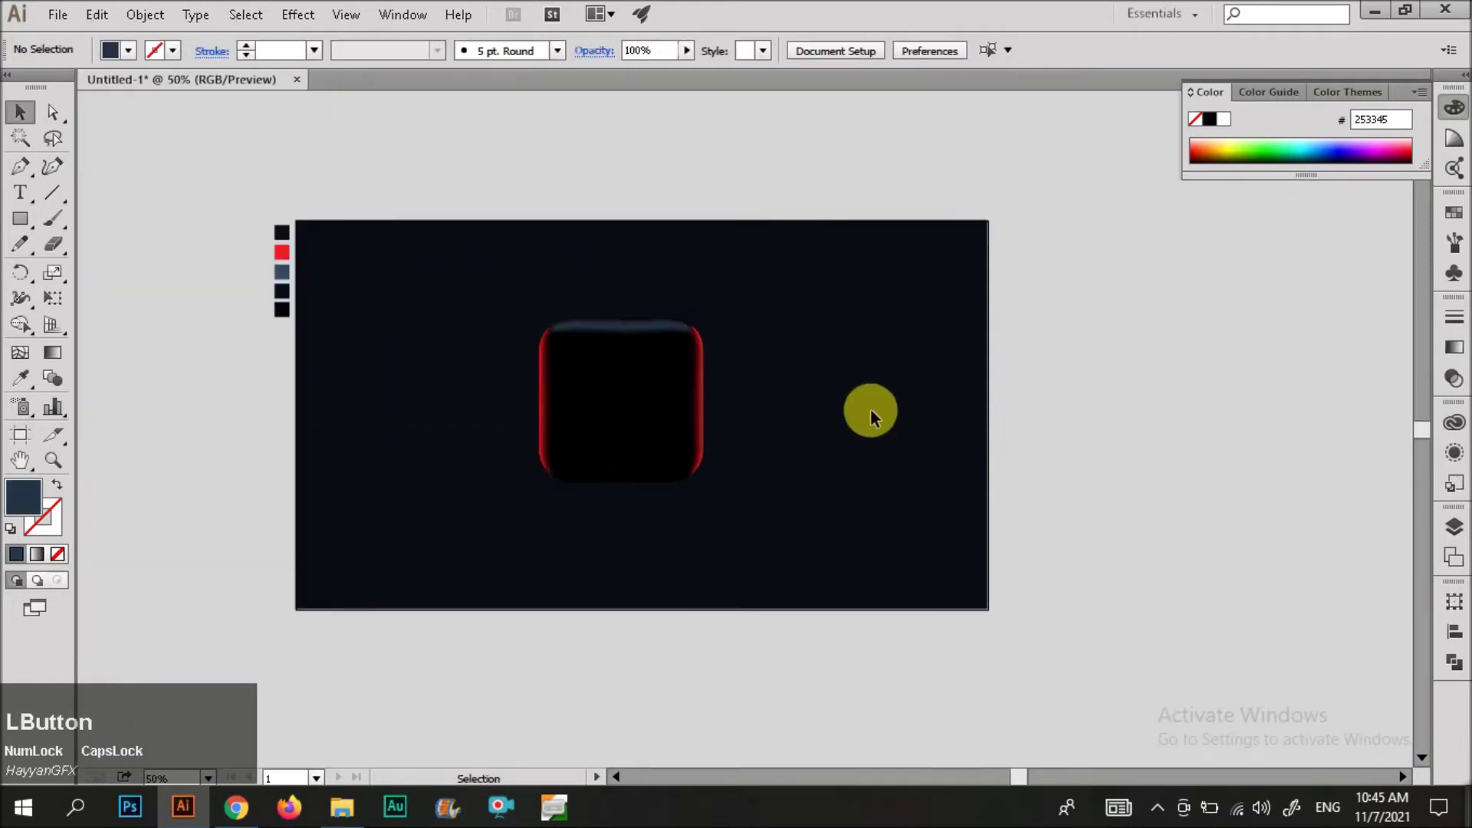
- Select the gradient mesh square for editing its interior points
{"action": "scroll", "coordinate": [680, 339], "scroll_direction": "up", "scroll_amount": 1}
{"action": "left_click", "coordinate": [652, 460]}
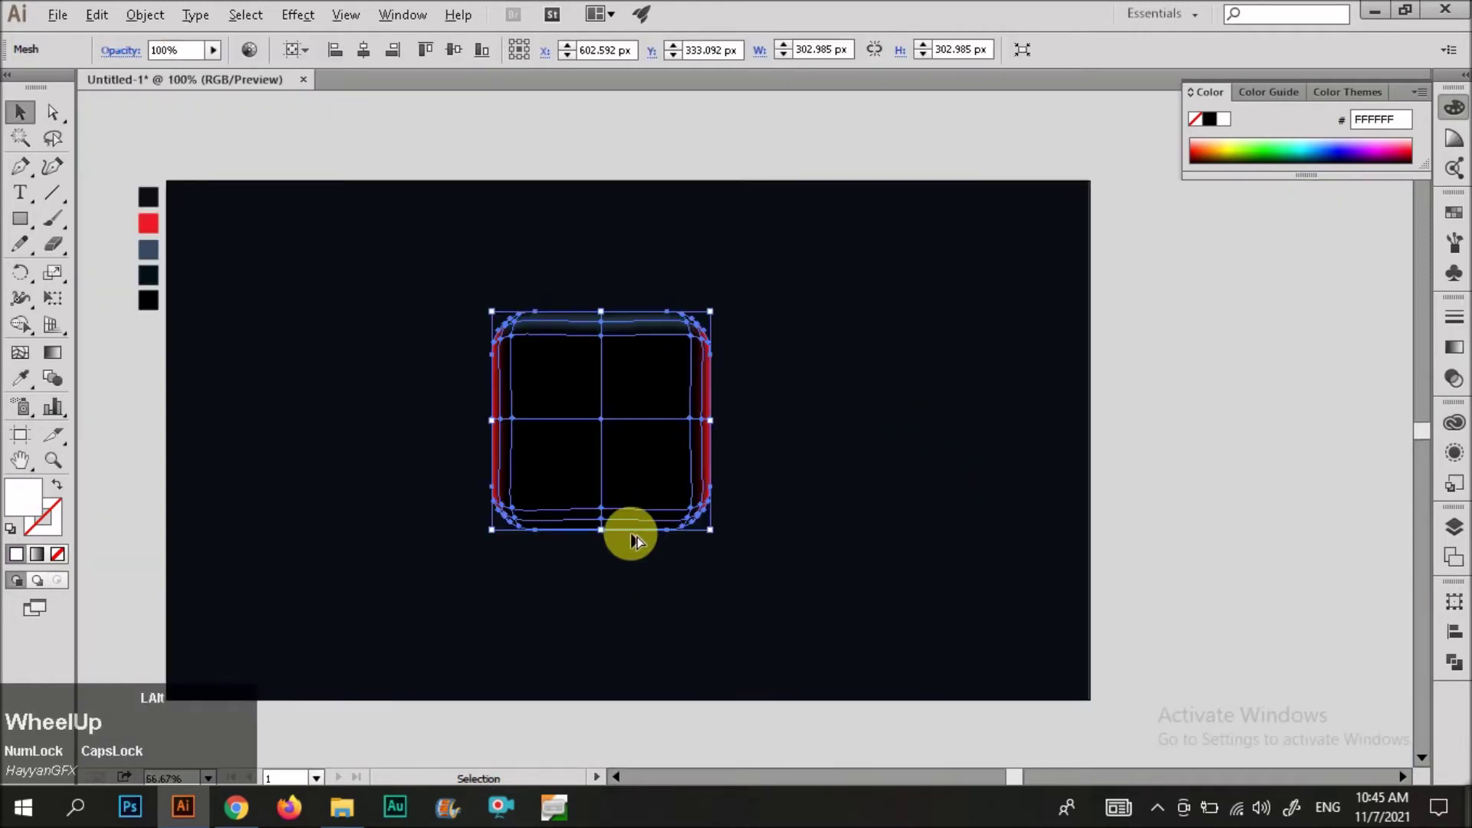
{"action": "scroll", "coordinate": [632, 529], "scroll_direction": "up", "scroll_amount": 3}
{"action": "left_click", "coordinate": [632, 529]}
{"action": "left_click", "coordinate": [608, 509]}
{"action": "scroll", "coordinate": [576, 473], "scroll_direction": "up", "scroll_amount": 1}
{"action": "scroll", "coordinate": [426, 531], "scroll_direction": "down", "scroll_amount": 1}
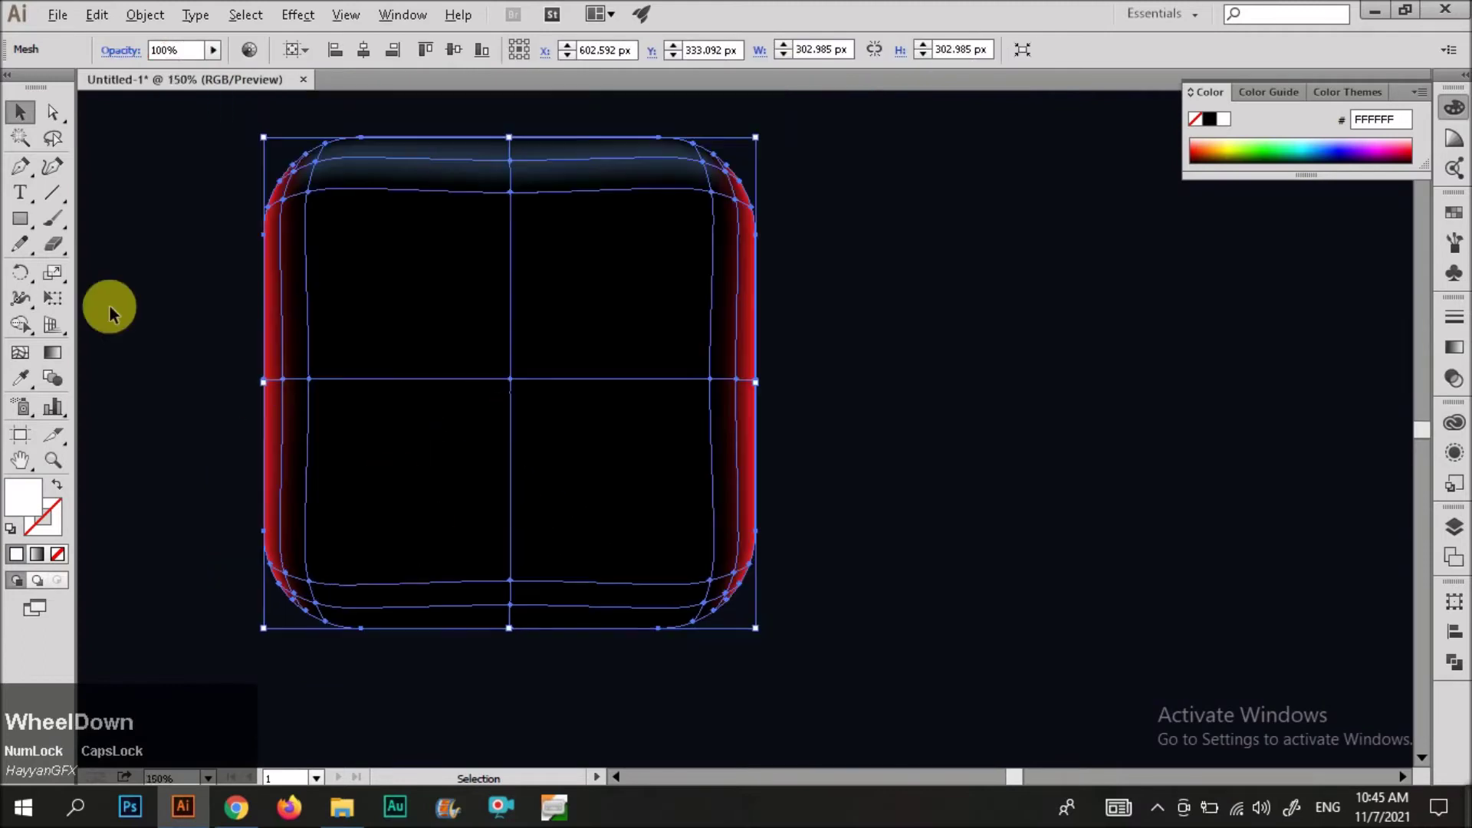
{"action": "left_click", "coordinate": [34, 165]}
{"action": "left_click_drag", "start_coordinate": [297, 183], "coordinate": [801, 666]}
{"action": "key", "text": "ctrl+z"}
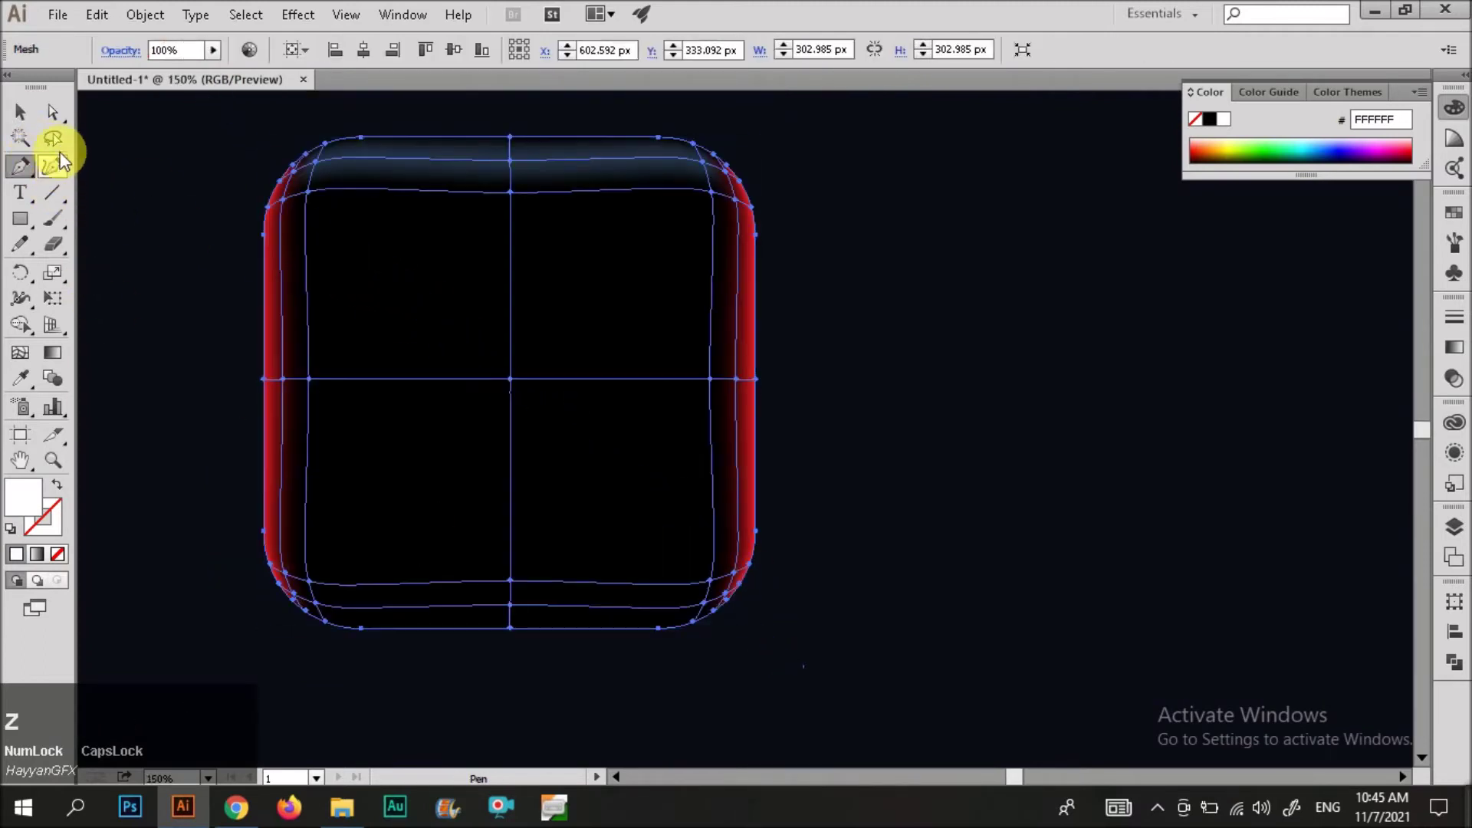
{"action": "left_click", "coordinate": [52, 113]}
{"action": "left_click_drag", "start_coordinate": [296, 181], "coordinate": [434, 313]}
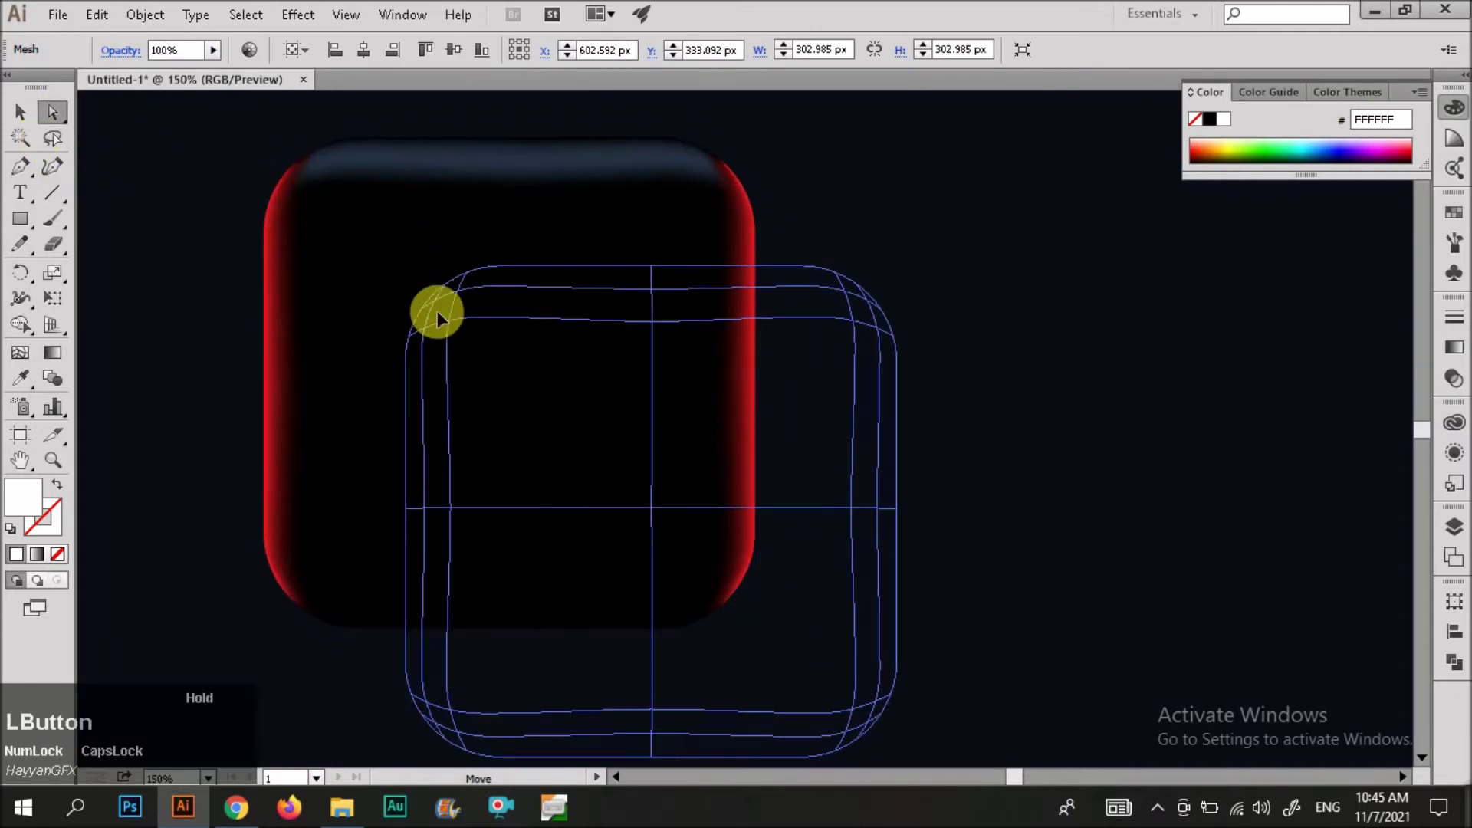
{"action": "key", "text": "ctrl+z"}
- Lasso all the interior mesh points of the square's face and colour them with the dark teal 00111B swatch
{"action": "left_click", "coordinate": [52, 139]}
{"action": "mouse_move", "coordinate": [306, 184]}
{"action": "left_mouse_down"}
{"action": "mouse_move", "coordinate": [471, 184]}
{"action": "mouse_move", "coordinate": [706, 188]}
{"action": "mouse_move", "coordinate": [731, 202]}
{"action": "mouse_move", "coordinate": [737, 510]}
{"action": "left_mouse_up"}
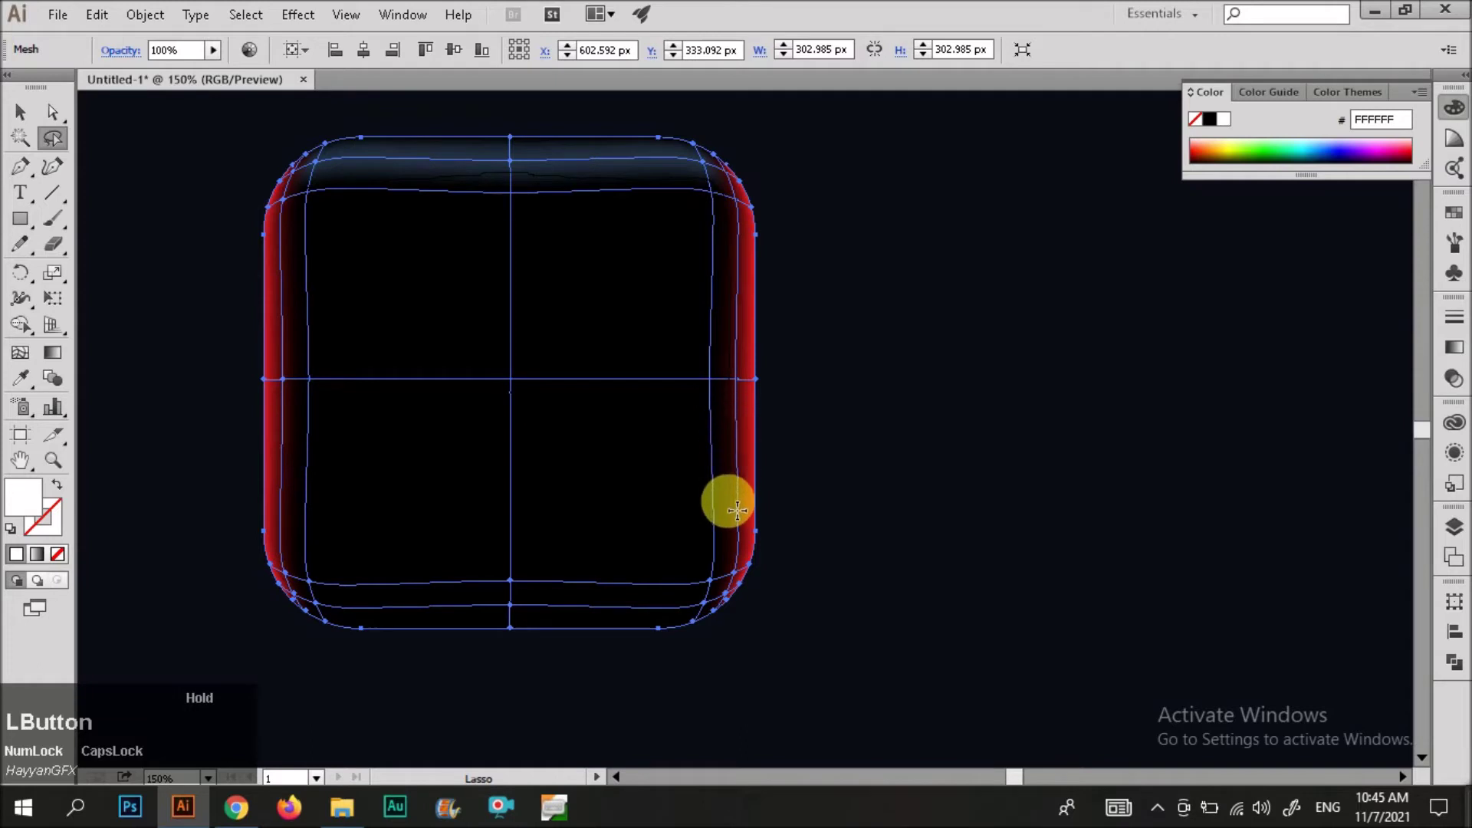
{"action": "mouse_move", "coordinate": [682, 604]}
{"action": "left_mouse_down"}
{"action": "mouse_move", "coordinate": [516, 591]}
{"action": "mouse_move", "coordinate": [366, 606]}
{"action": "mouse_move", "coordinate": [289, 499]}
{"action": "mouse_move", "coordinate": [308, 260]}
{"action": "left_mouse_up"}
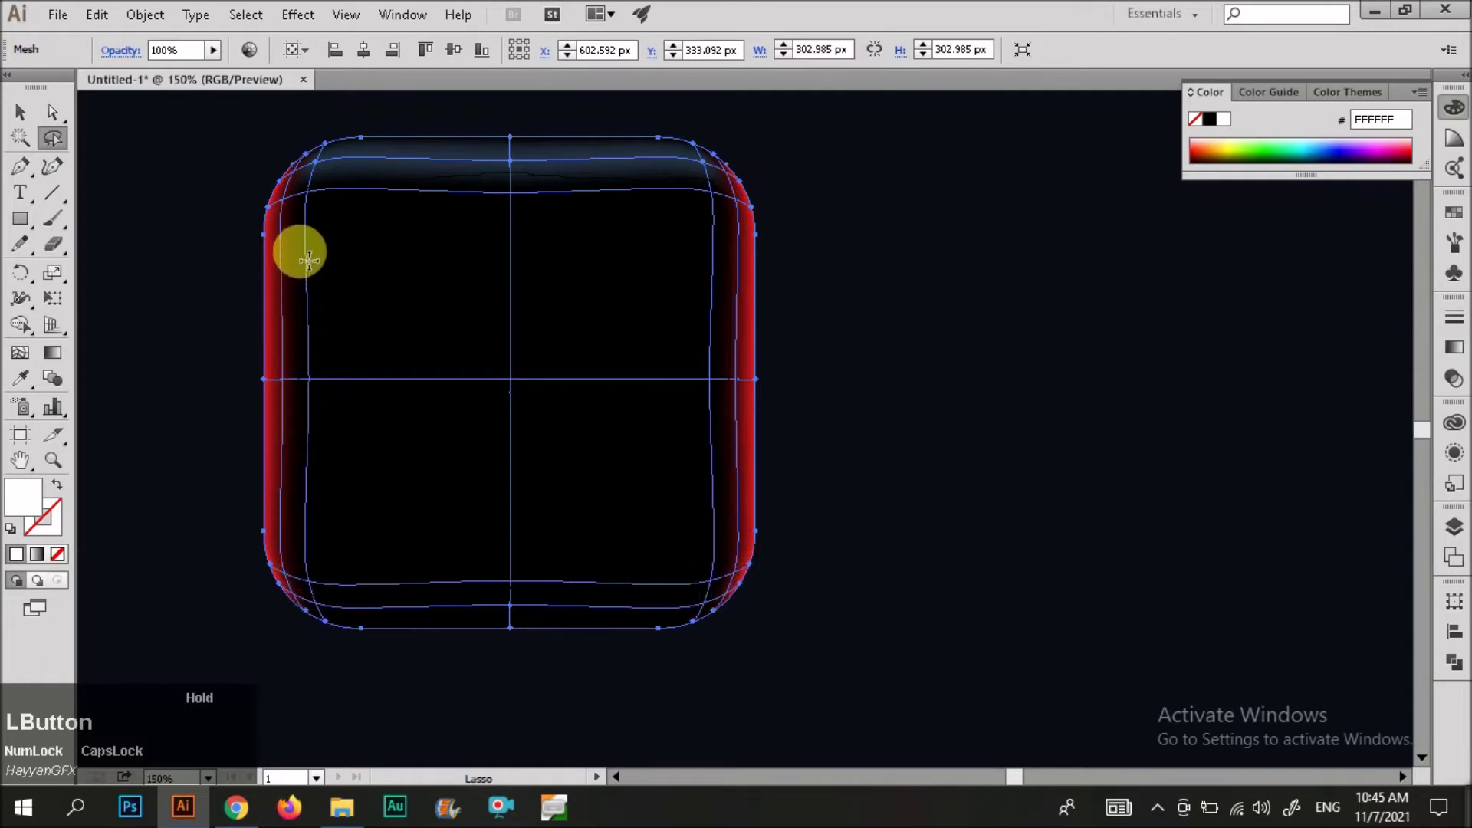
{"action": "left_click_drag", "start_coordinate": [322, 189], "coordinate": [325, 185]}
{"action": "scroll", "coordinate": [700, 486], "scroll_direction": "down", "scroll_amount": 2}
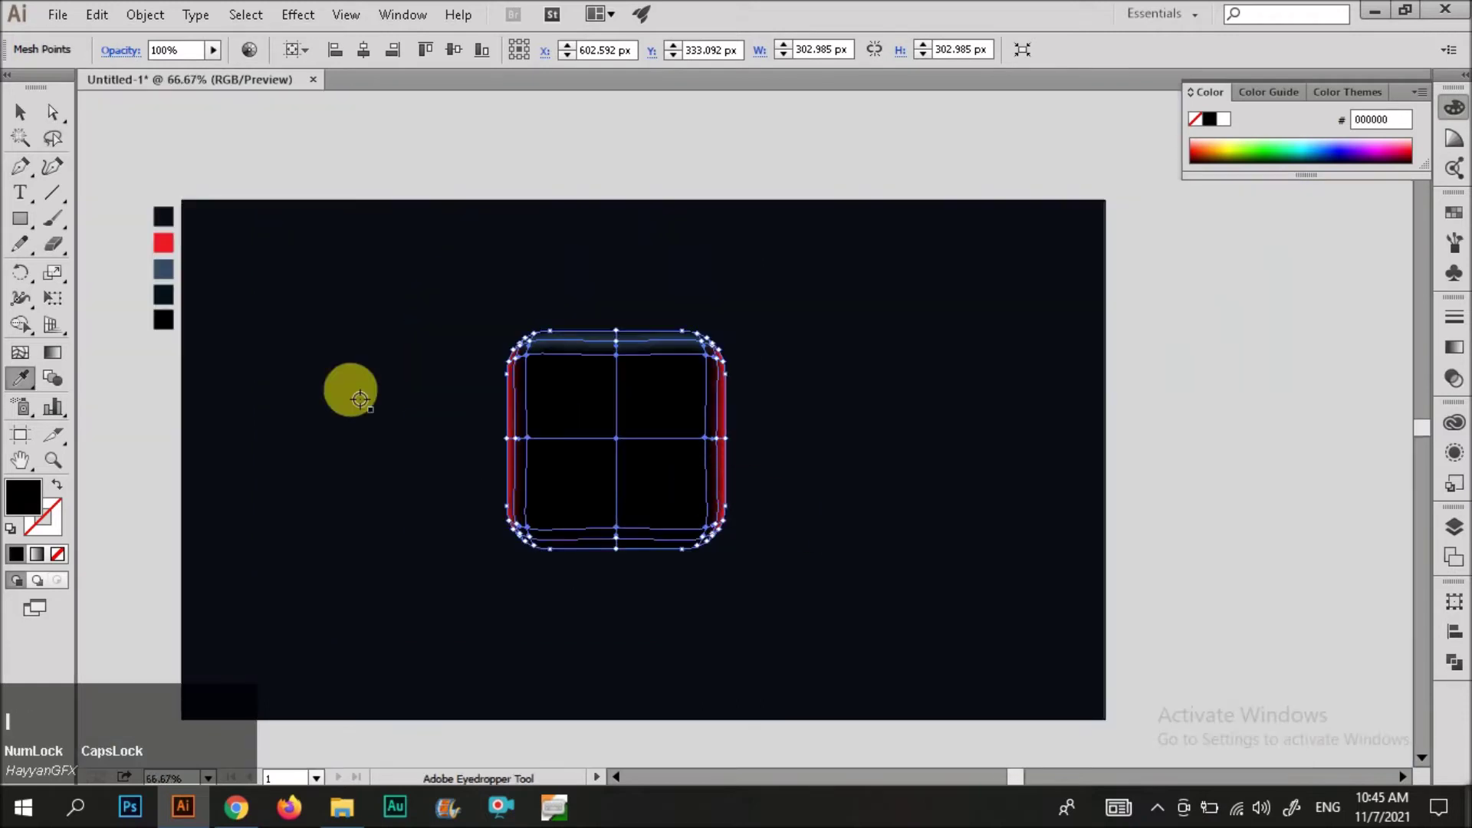
{"action": "key", "text": "v"}
{"action": "left_click", "coordinate": [624, 296]}
{"action": "scroll", "coordinate": [782, 395], "scroll_direction": "down", "scroll_amount": 1}
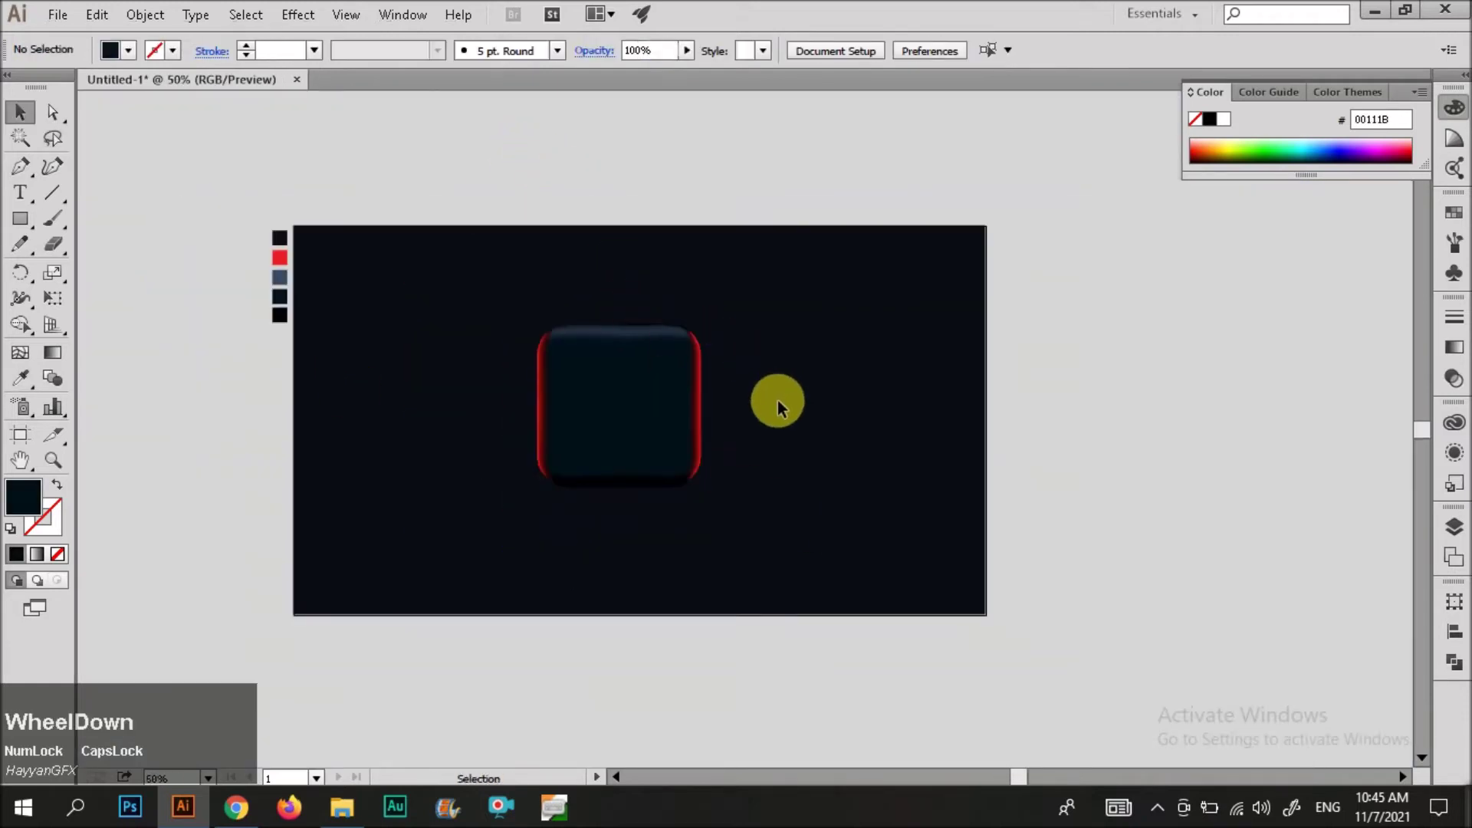
- Select the three middle-row mesh points along the square's bottom edge and recolour them with near-black 000407 sampled from the fade
{"action": "scroll", "coordinate": [679, 453], "scroll_direction": "up", "scroll_amount": 3}
{"action": "left_click", "coordinate": [554, 489]}
{"action": "scroll", "coordinate": [345, 503], "scroll_direction": "up", "scroll_amount": 2}
{"action": "key", "text": "a"}
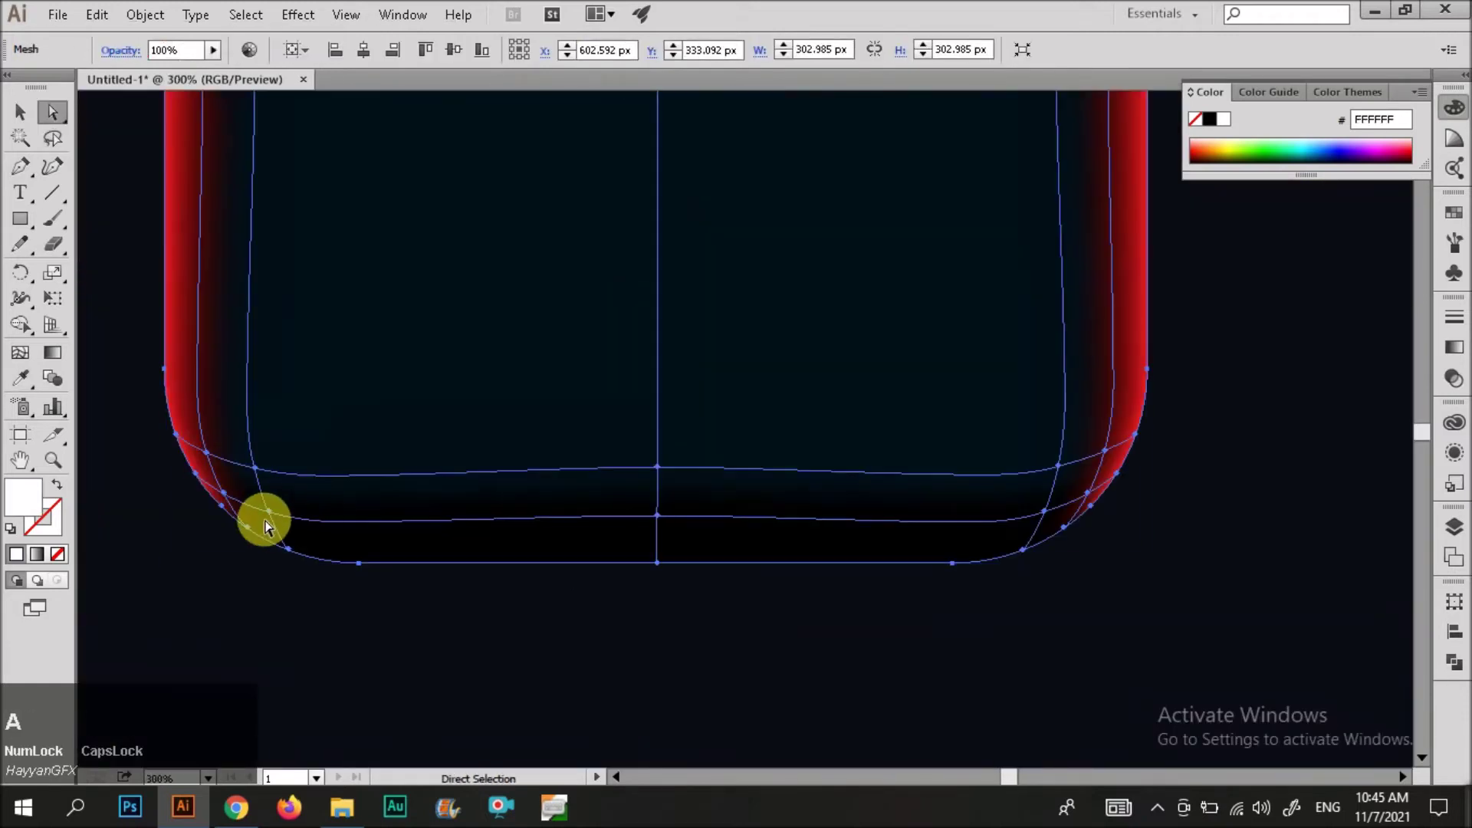
{"action": "left_click", "coordinate": [269, 512]}
{"action": "left_click", "coordinate": [687, 523], "text": "shift"}
{"action": "left_click", "coordinate": [1043, 511], "text": "shift"}
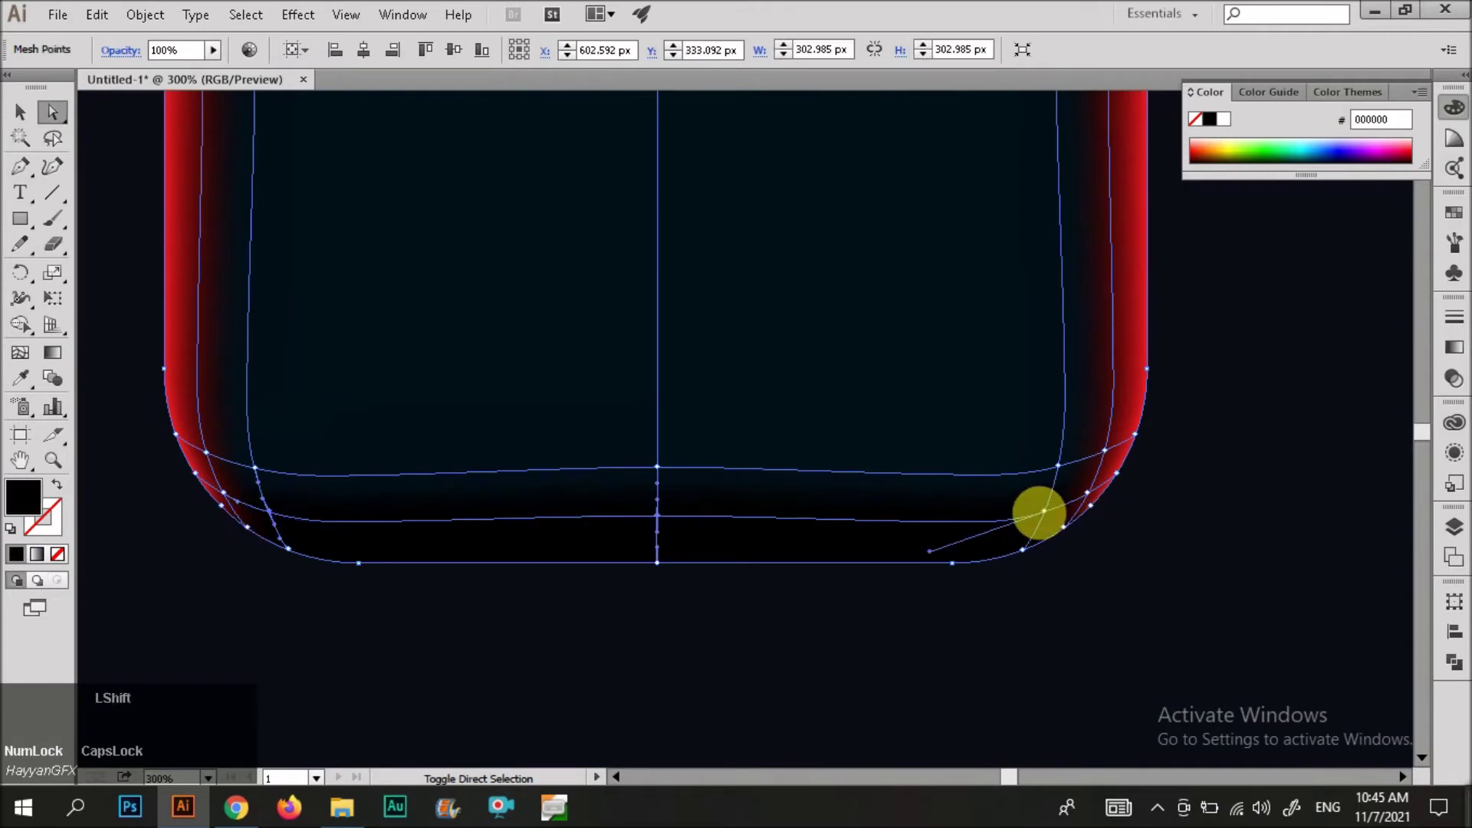
{"action": "key", "text": "i"}
{"action": "left_click", "coordinate": [1009, 509]}
{"action": "key", "text": "v"}
{"action": "left_click", "coordinate": [1143, 555]}
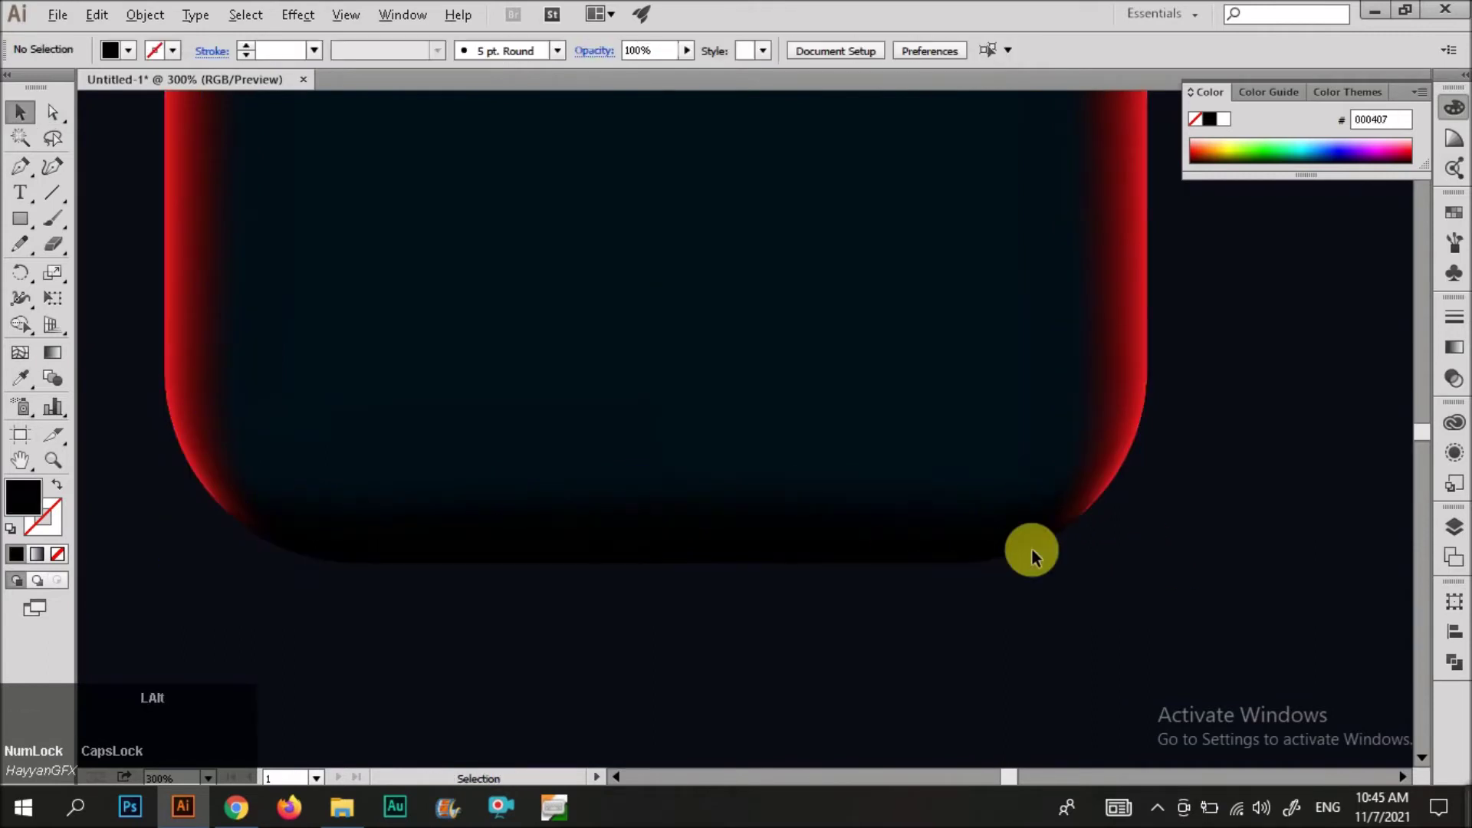
{"action": "scroll", "coordinate": [718, 566], "scroll_direction": "down", "scroll_amount": 4}
{"action": "scroll", "coordinate": [613, 355], "scroll_direction": "down", "scroll_amount": 1}
- Set the mesh square's blending mode to Overlay
{"action": "left_click", "coordinate": [738, 434]}
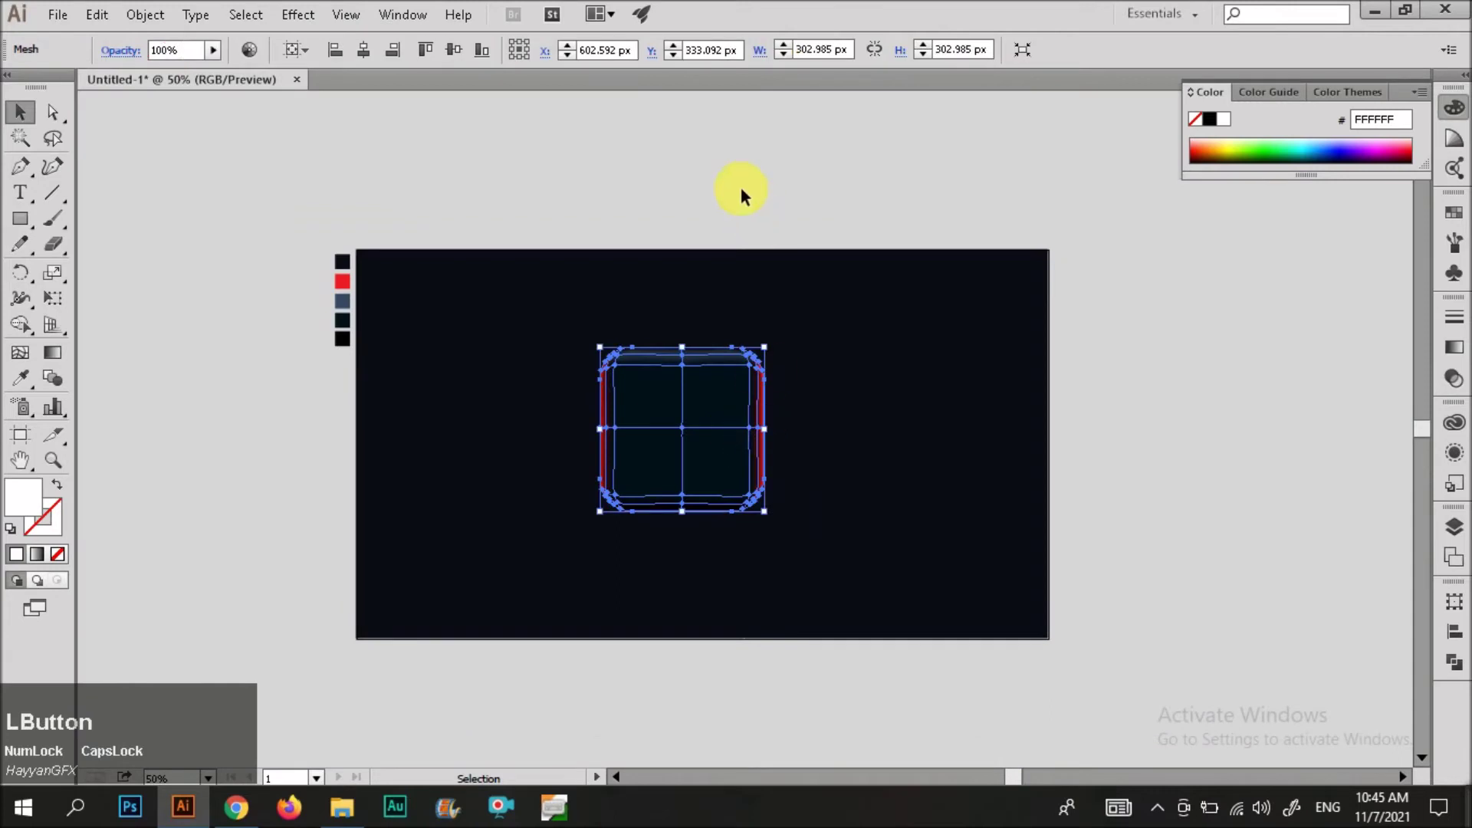
{"action": "left_click", "coordinate": [749, 201]}
{"action": "scroll", "coordinate": [781, 434], "scroll_direction": "up", "scroll_amount": 1}
{"action": "left_click", "coordinate": [678, 438]}
{"action": "scroll", "coordinate": [677, 438], "scroll_direction": "up", "scroll_amount": 1}
{"action": "scroll", "coordinate": [678, 445], "scroll_direction": "up", "scroll_amount": 1}
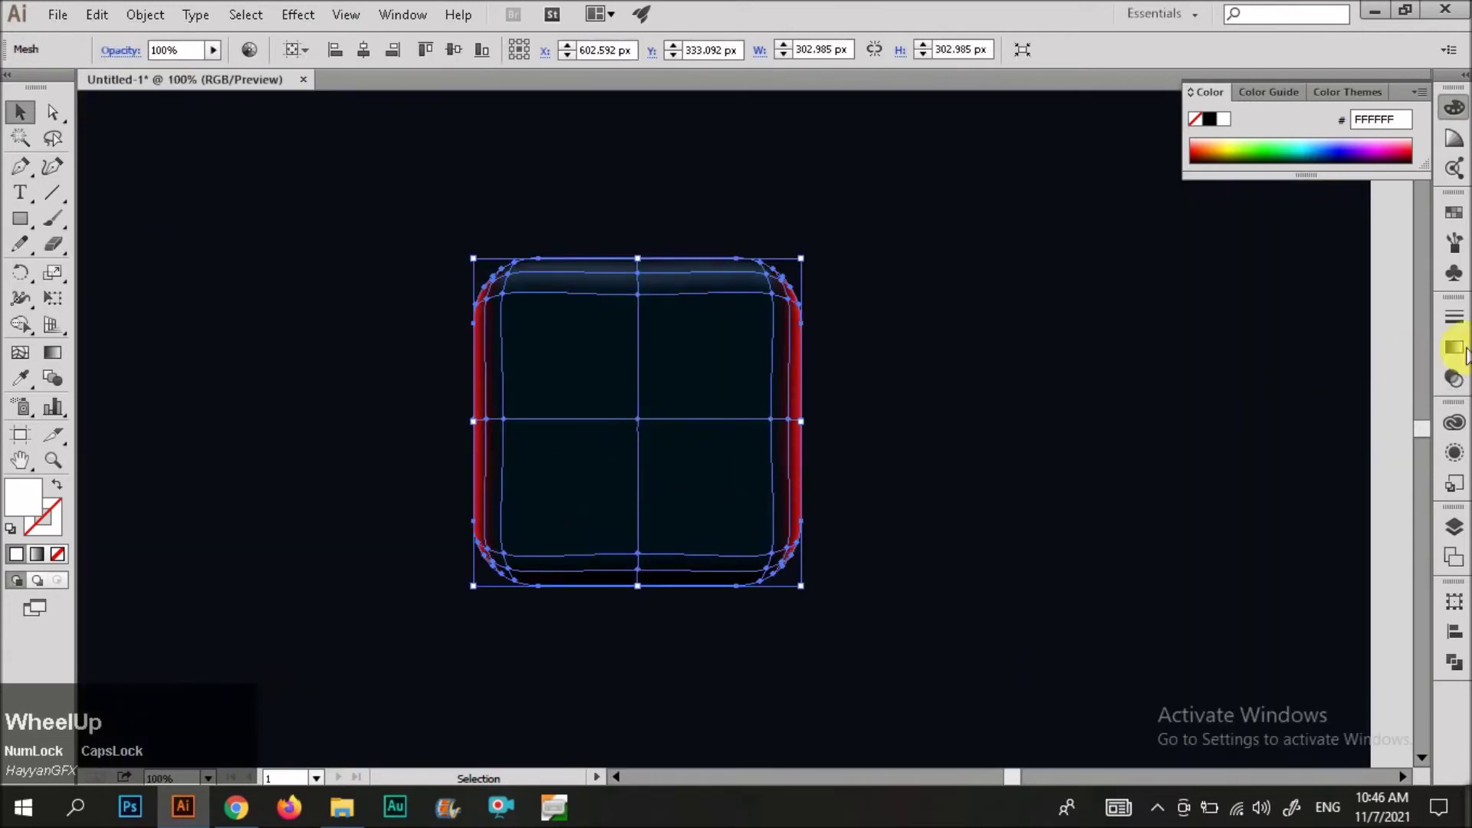
{"action": "left_click", "coordinate": [1455, 377]}
{"action": "left_click", "coordinate": [1230, 330]}
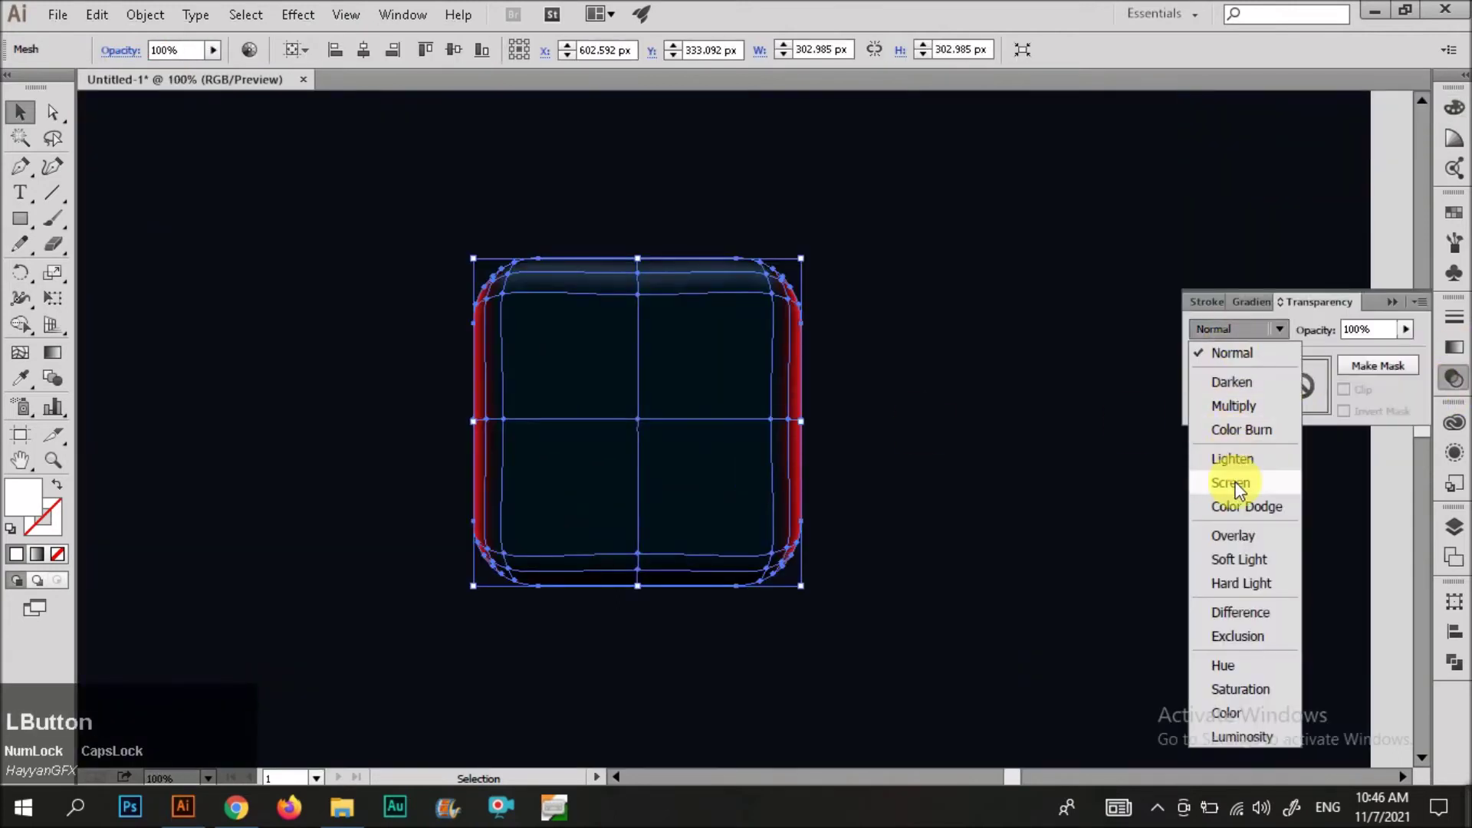
{"action": "left_click", "coordinate": [1233, 538]}
- Paste the black rounded square in place and send it behind the mesh square
{"action": "left_click", "coordinate": [962, 384]}
{"action": "key", "text": "ctrl+shift+v"}
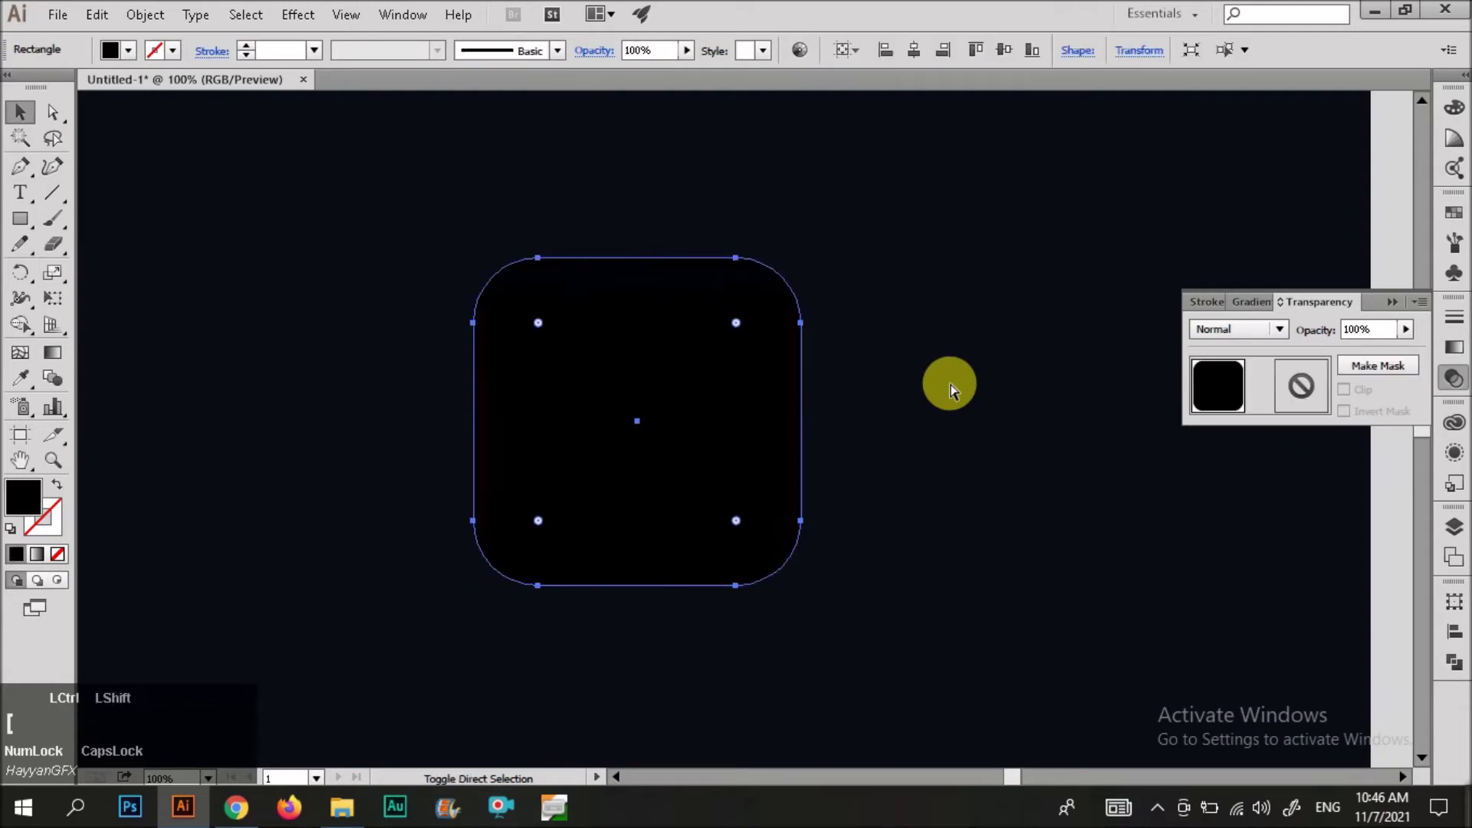
{"action": "left_click_drag", "start_coordinate": [949, 383], "coordinate": [713, 411]}
- Try the Multiply blending mode on the mesh square and switch it to Difference
{"action": "left_click", "coordinate": [1244, 331]}
{"action": "left_click", "coordinate": [1231, 402]}
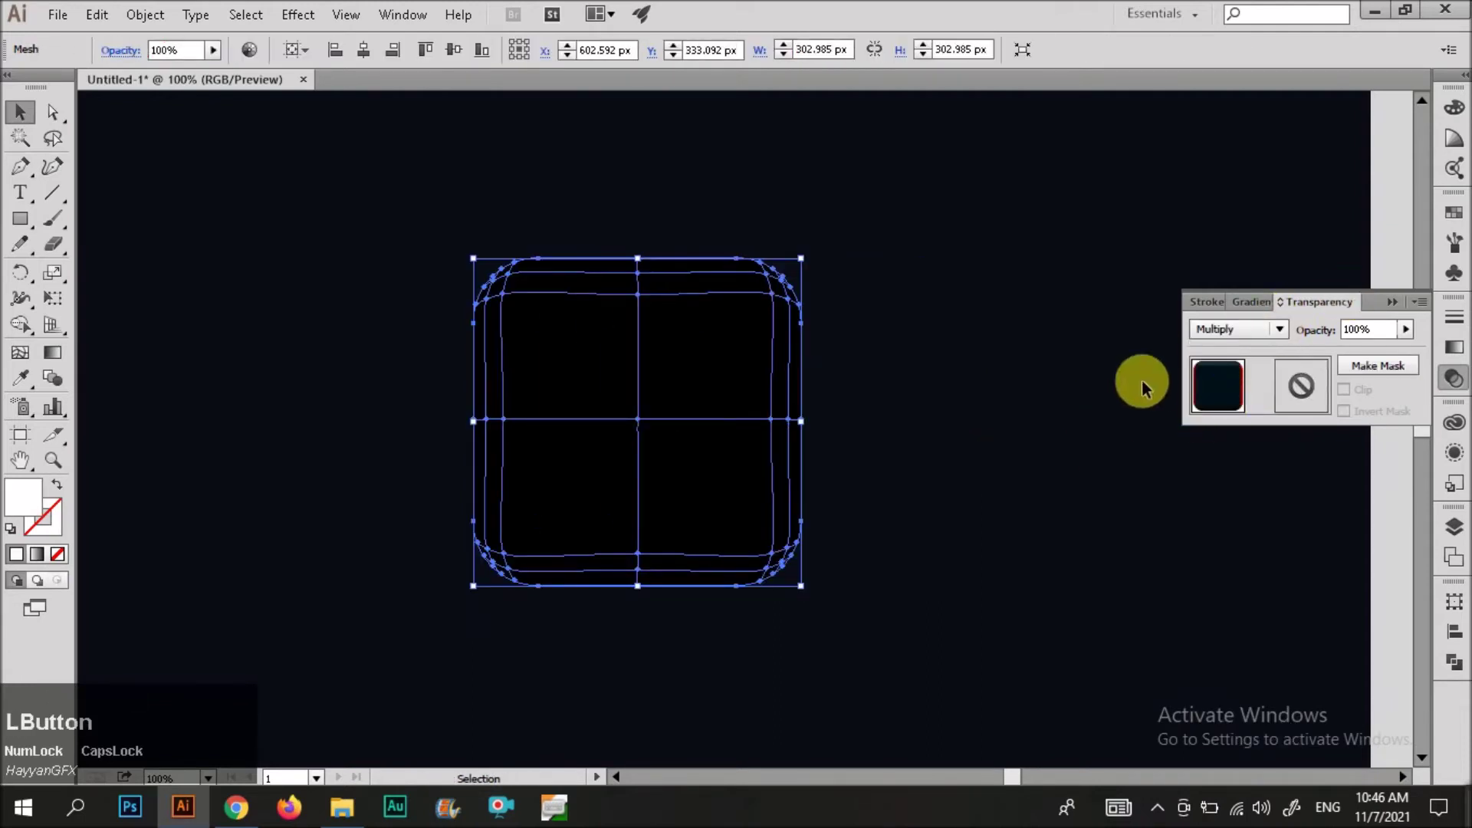
{"action": "left_click", "coordinate": [1221, 334]}
{"action": "left_click", "coordinate": [1250, 607]}
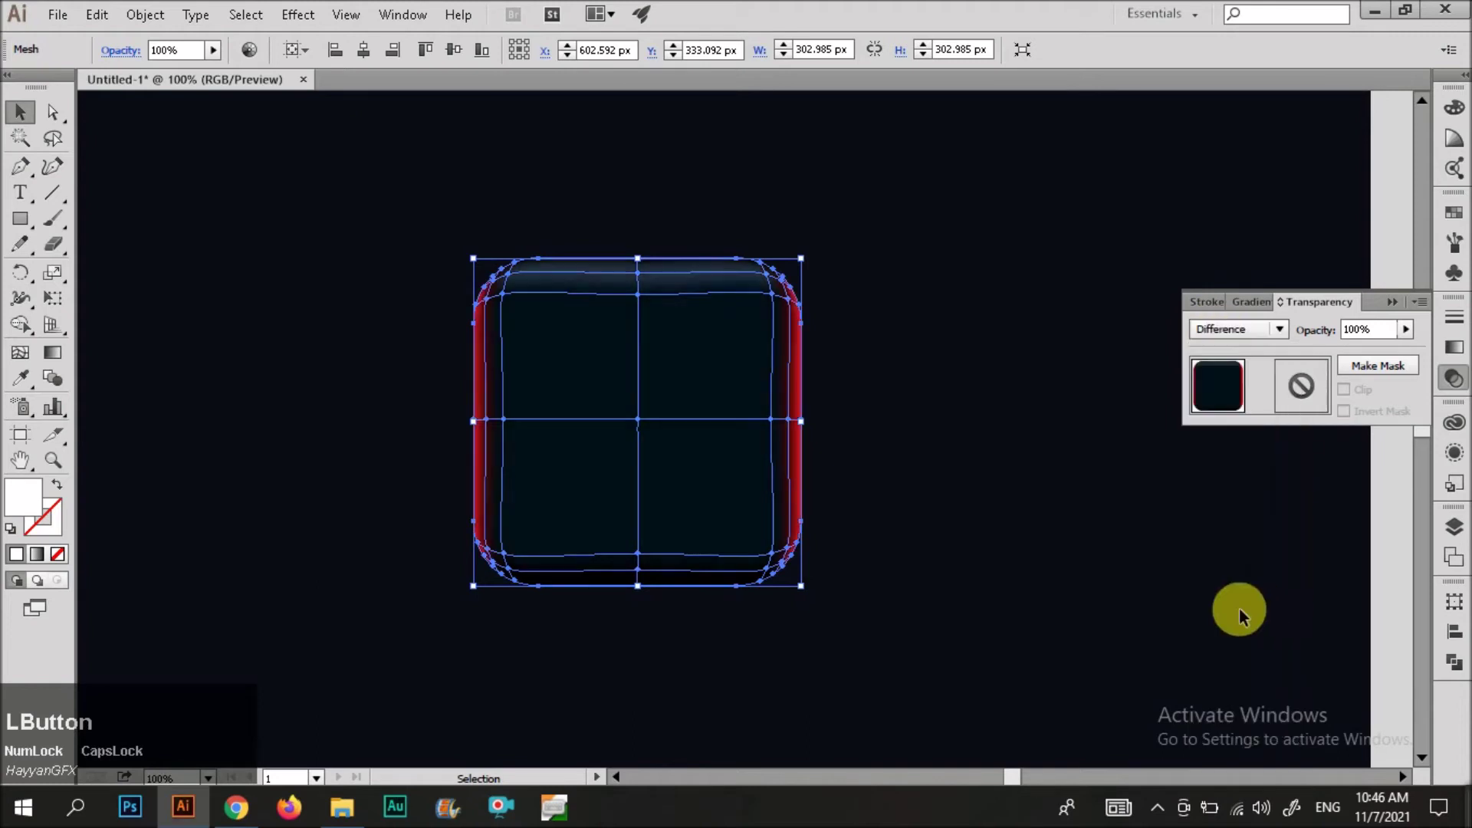
- Try the Exclusion blending mode on the mesh square, move the square aside for comparison, and undo the trial
{"action": "left_click", "coordinate": [982, 464]}
{"action": "left_click", "coordinate": [758, 369]}
{"action": "left_click", "coordinate": [1236, 329]}
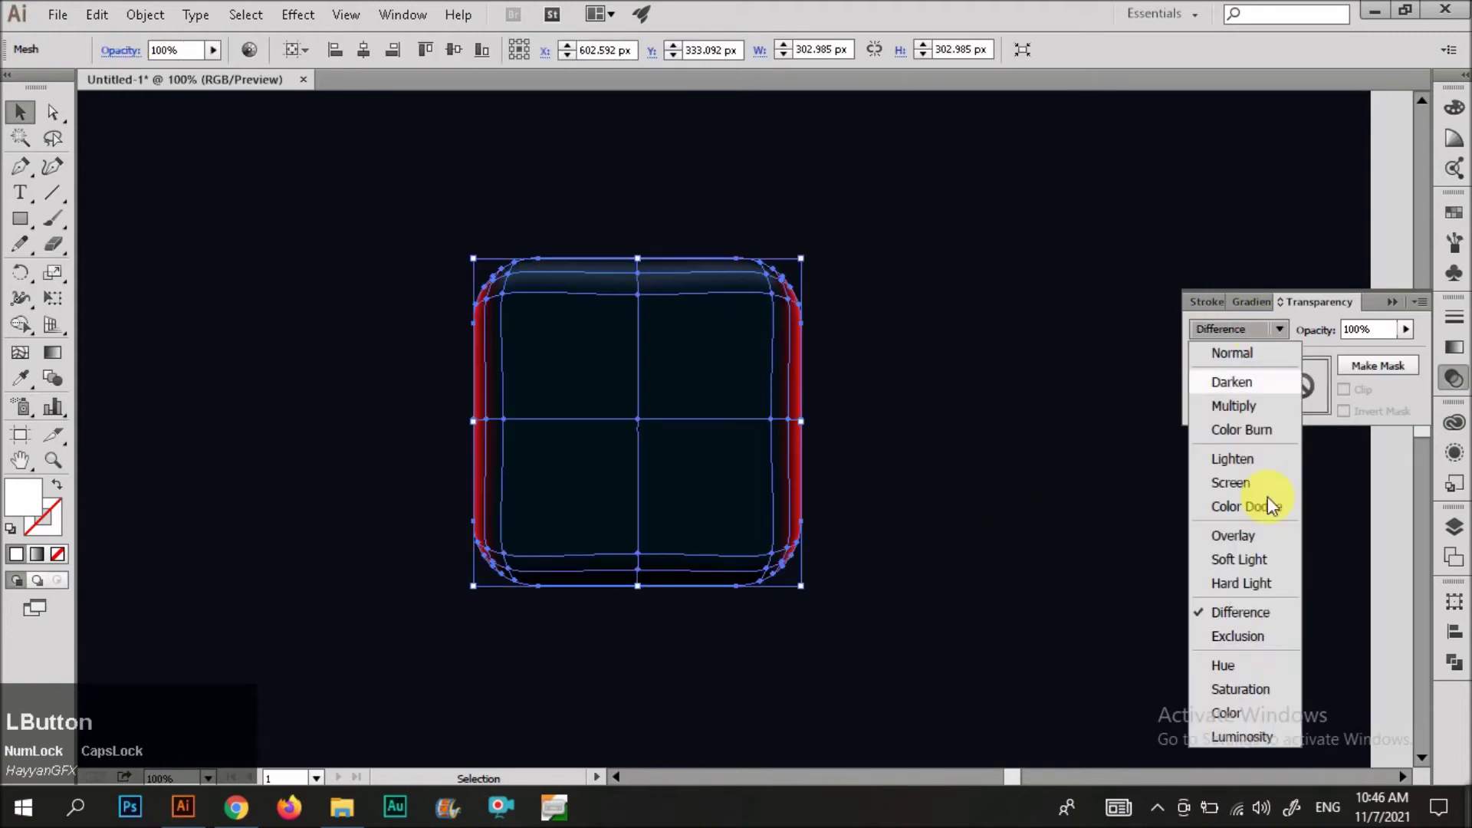
{"action": "left_click", "coordinate": [1273, 641]}
{"action": "left_click", "coordinate": [1005, 520]}
{"action": "left_click", "coordinate": [721, 395]}
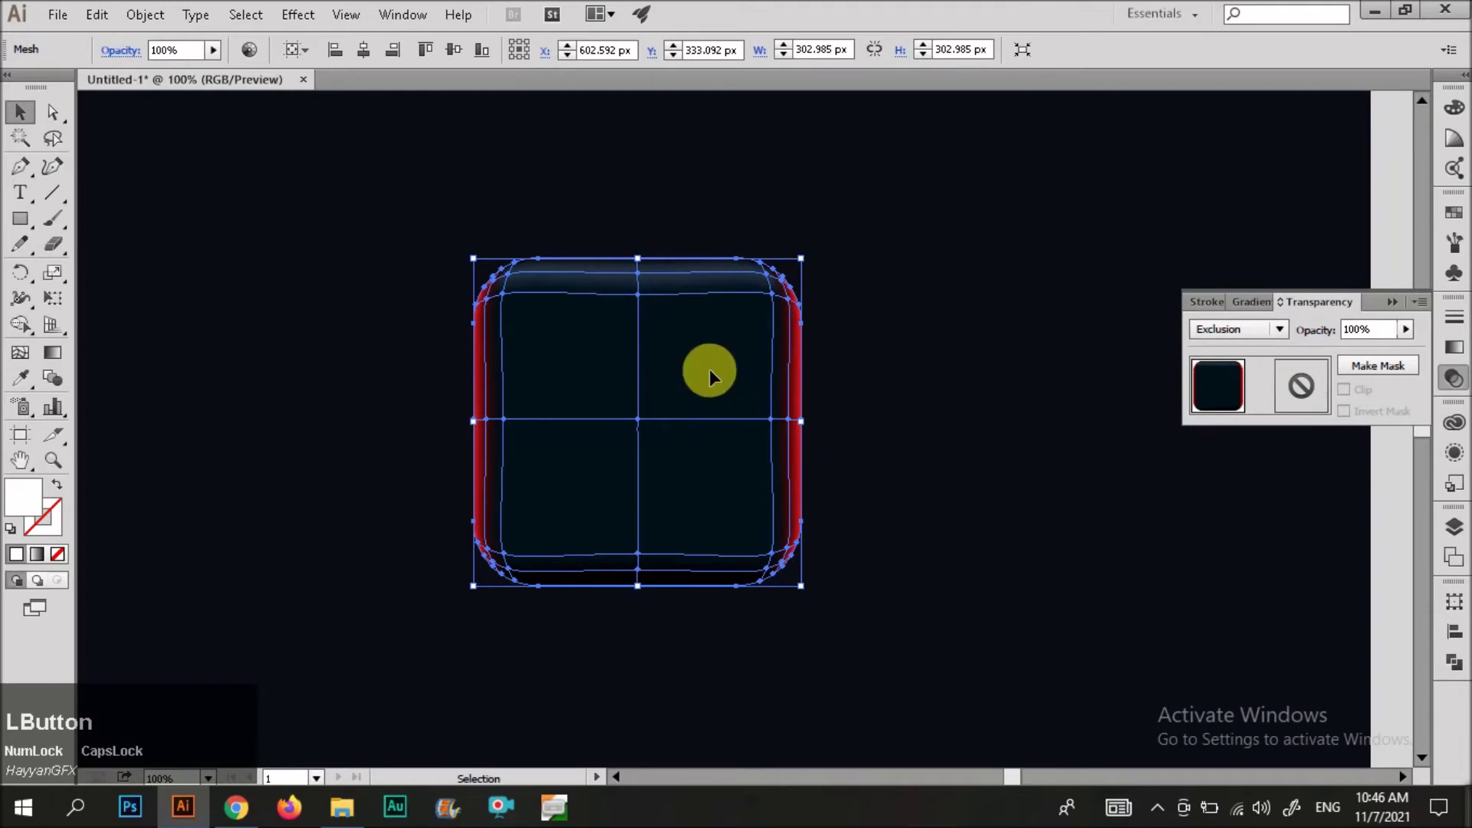
{"action": "left_click_drag", "start_coordinate": [709, 372], "coordinate": [1086, 372]}
{"action": "left_click", "coordinate": [918, 220]}
{"action": "key", "text": "ctrl+z"}
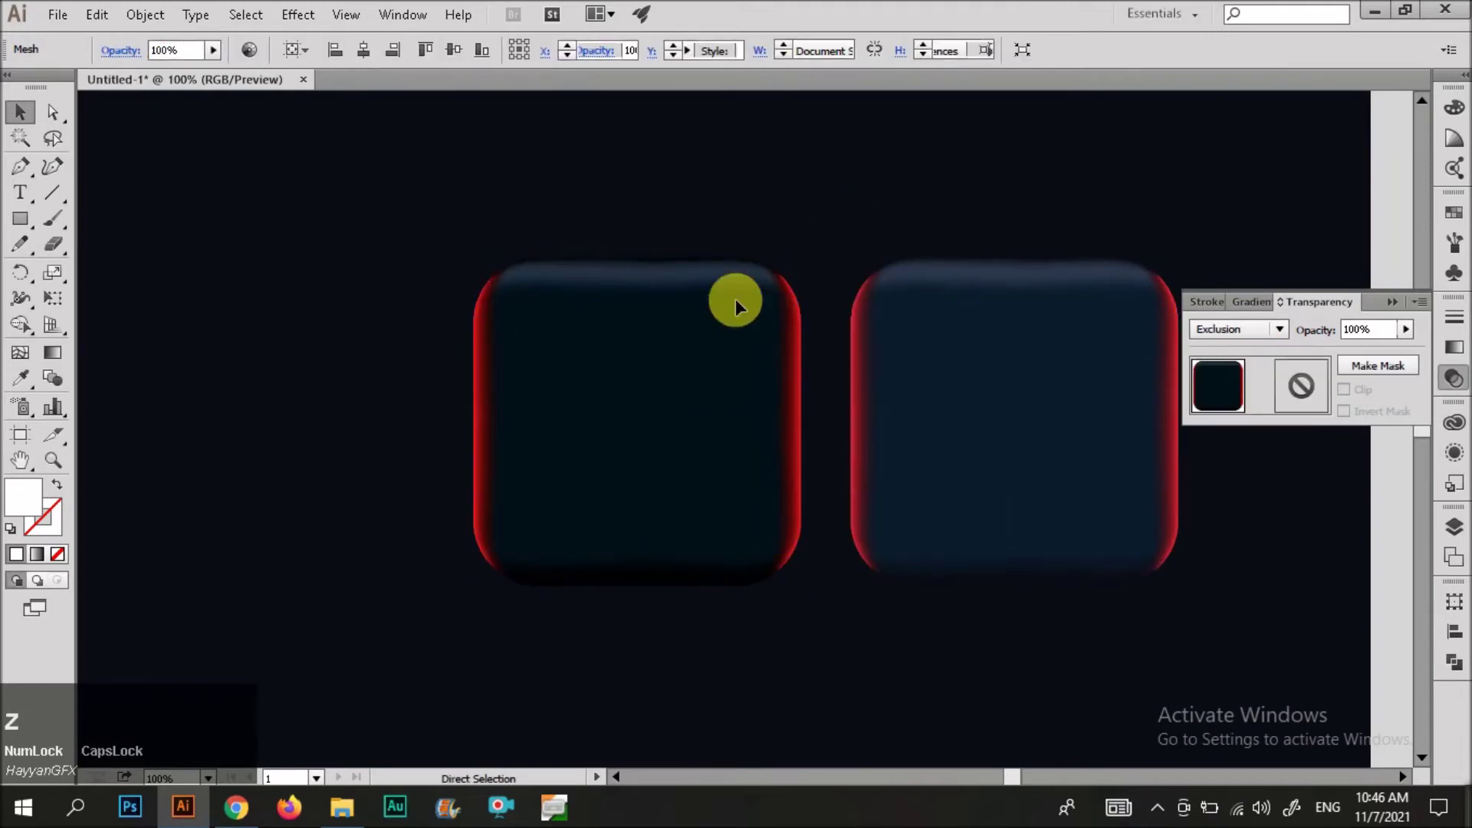
{"action": "key", "text": "ctrl+z"}
- Set the mesh square's blending mode to Color Dodge
{"action": "left_click", "coordinate": [1236, 330]}
{"action": "left_click", "coordinate": [1254, 508]}
{"action": "left_click", "coordinate": [930, 355]}
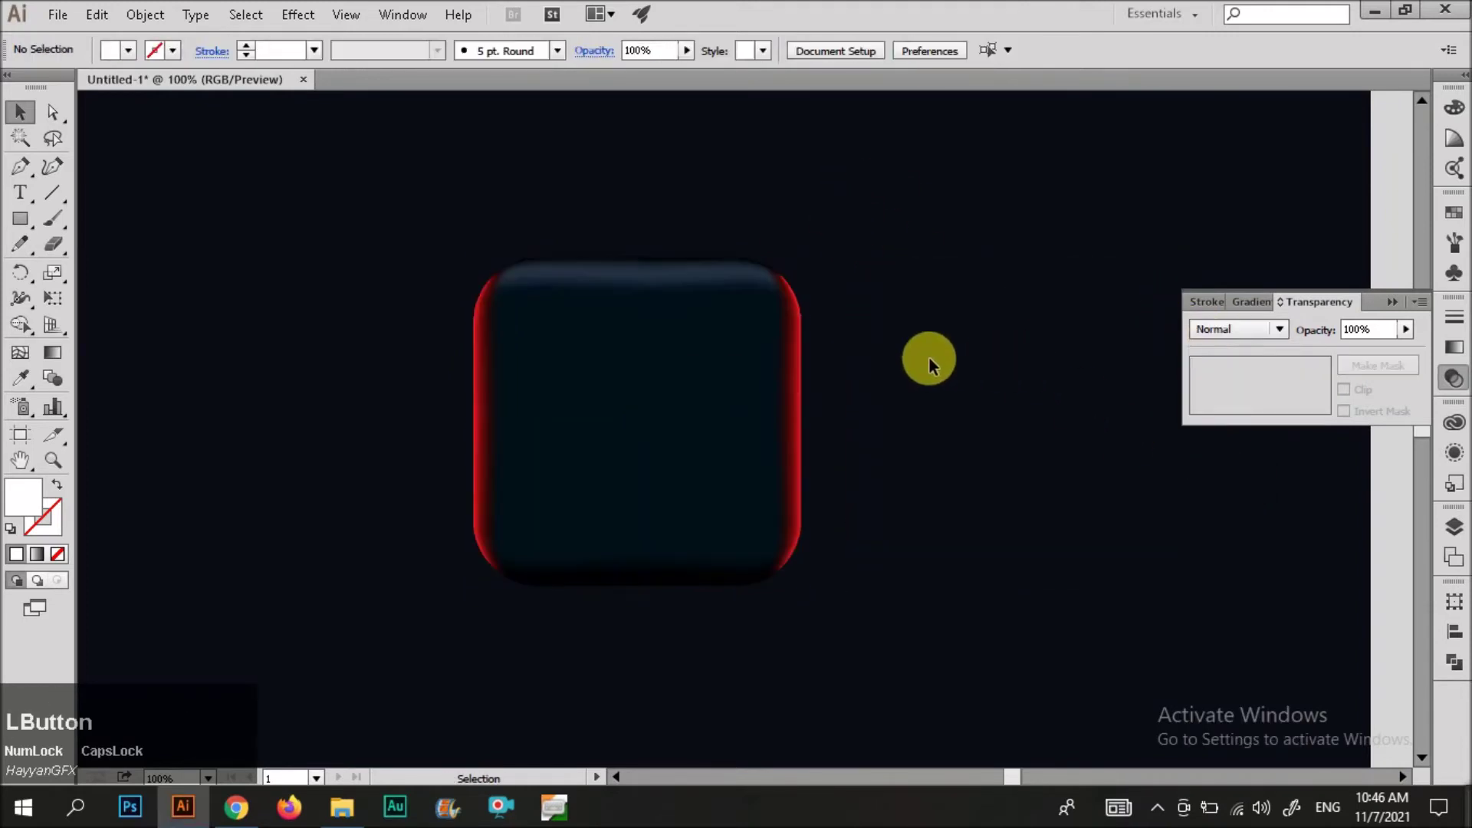
- Group the mesh square with the black rounded square behind it
{"action": "scroll", "coordinate": [734, 371], "scroll_direction": "down", "scroll_amount": 3}
{"action": "scroll", "coordinate": [487, 336], "scroll_direction": "up", "scroll_amount": 1}
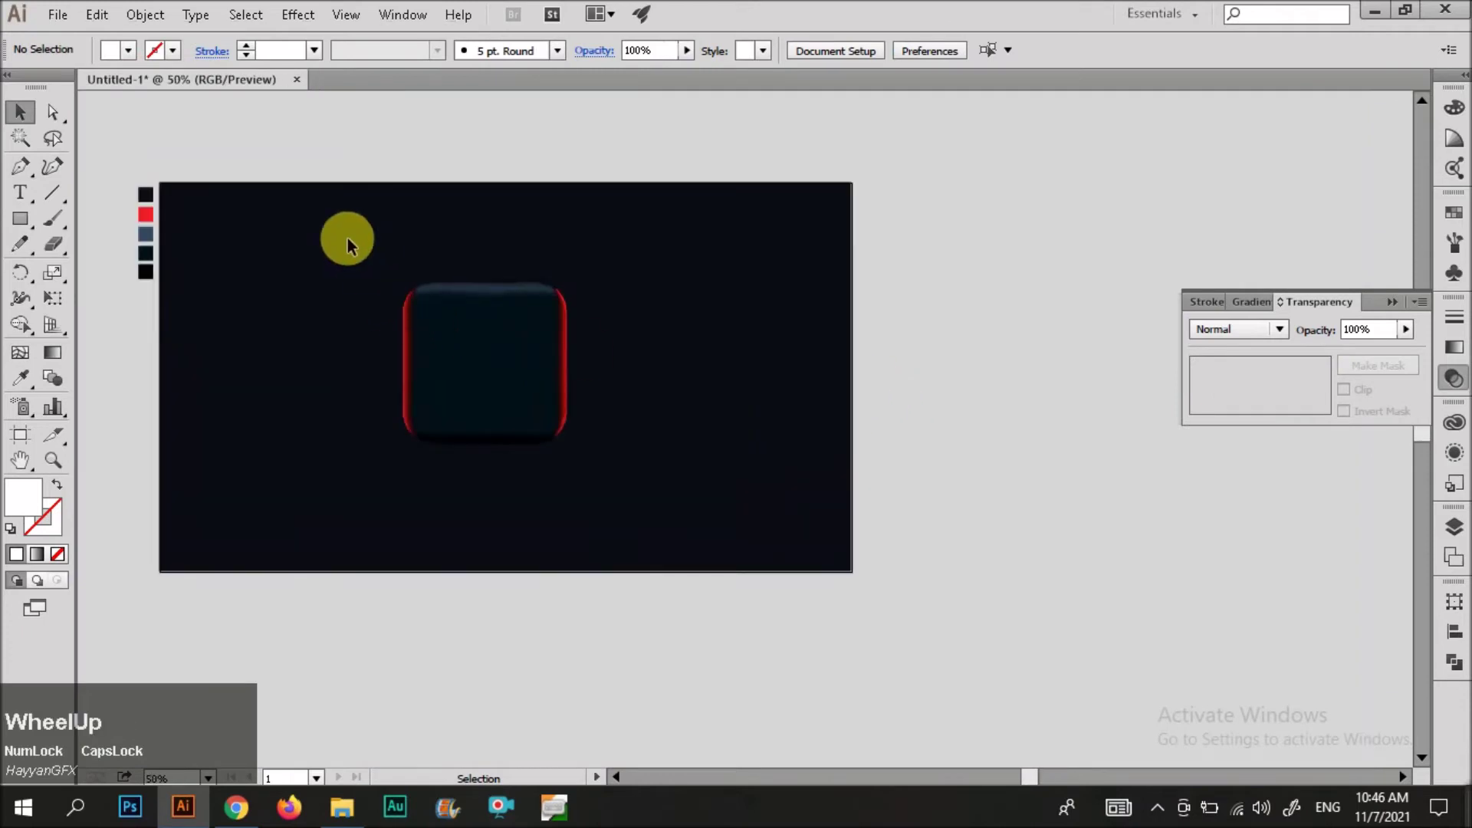
{"action": "left_click_drag", "start_coordinate": [345, 236], "coordinate": [566, 444]}
{"action": "key", "text": "ctrl+g"}
- Enlarge the grouped square to about 355 px wide and high and centre it on the artboard
{"action": "left_click", "coordinate": [569, 443]}
{"action": "left_click", "coordinate": [549, 440]}
{"action": "left_click_drag", "start_coordinate": [568, 444], "coordinate": [595, 461]}
{"action": "left_click", "coordinate": [578, 460]}
{"action": "left_click", "coordinate": [552, 443]}
{"action": "left_click", "coordinate": [365, 51]}
{"action": "left_click", "coordinate": [454, 49]}
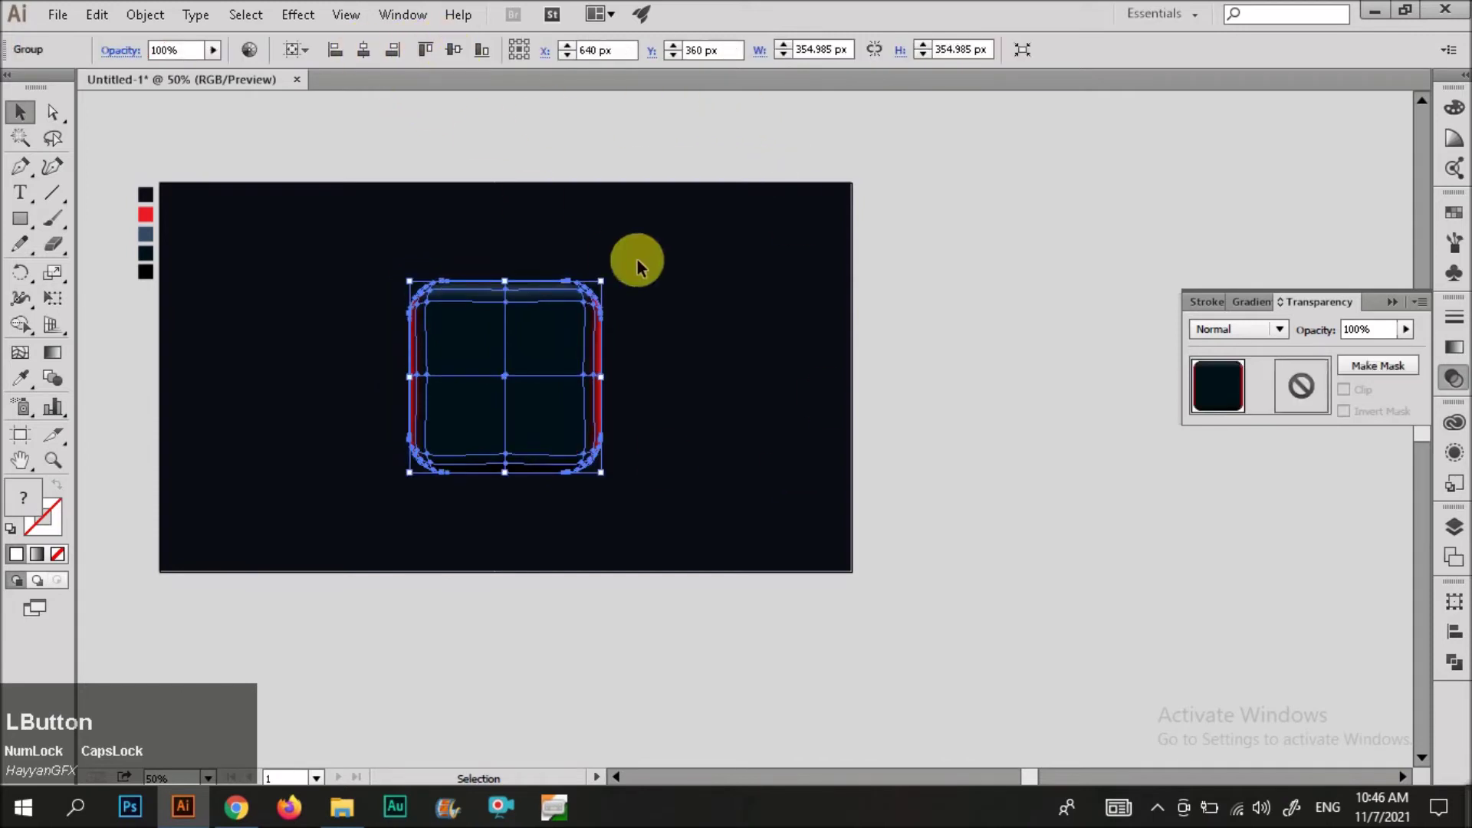
- Enlarge the grouped square slightly further while keeping it proportional and centred on the artboard
{"action": "left_click", "coordinate": [963, 368]}
{"action": "scroll", "coordinate": [884, 454], "scroll_direction": "down", "scroll_amount": 1}
{"action": "scroll", "coordinate": [649, 422], "scroll_direction": "up", "scroll_amount": 2}
{"action": "left_click", "coordinate": [641, 416]}
{"action": "left_click_drag", "start_coordinate": [616, 387], "coordinate": [617, 394]}
{"action": "key", "text": "ctrl+z"}
{"action": "left_click_drag", "start_coordinate": [486, 259], "coordinate": [470, 246]}
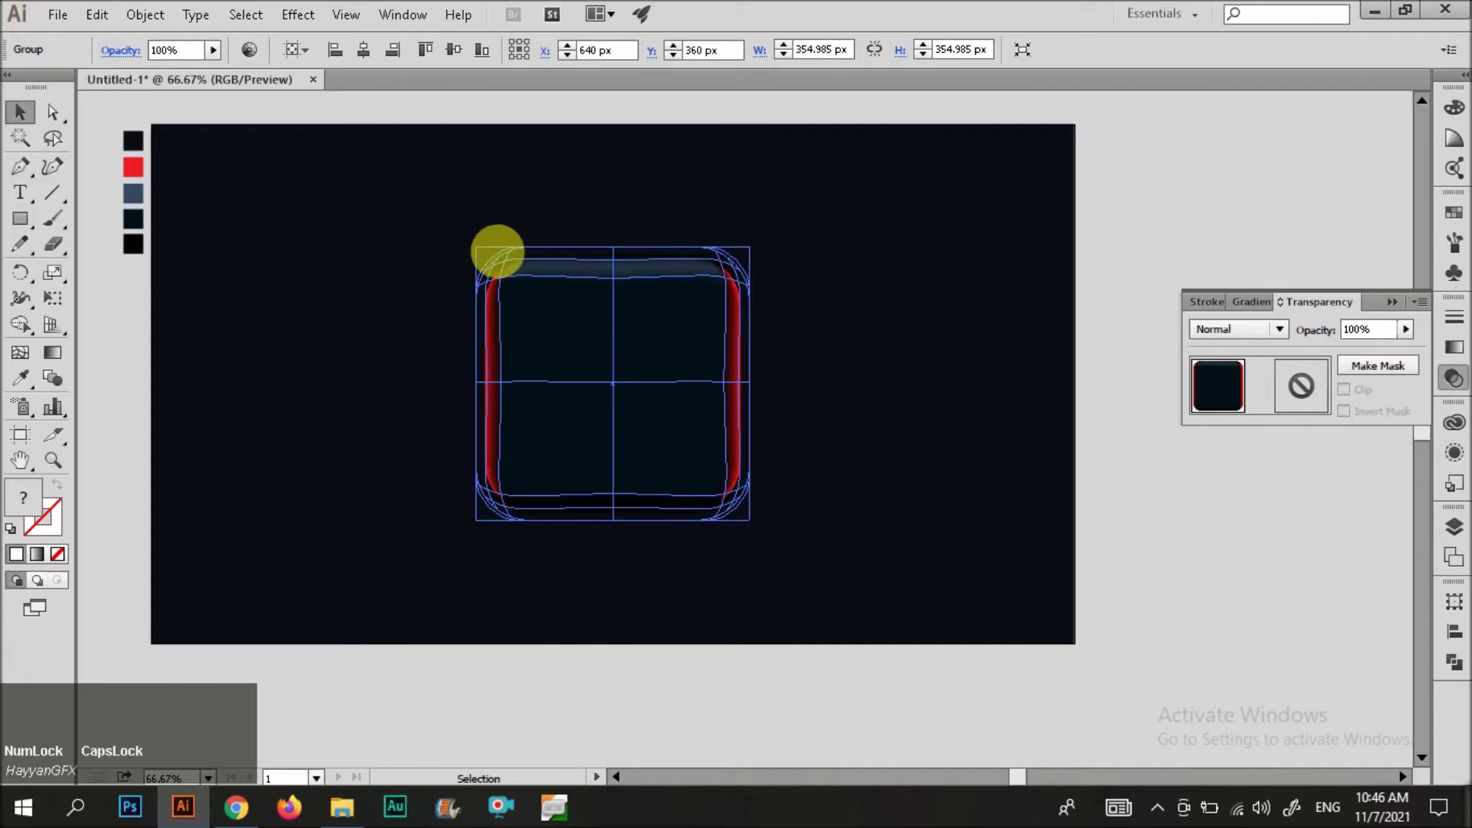
{"action": "scroll", "coordinate": [650, 376], "scroll_direction": "down", "scroll_amount": 1}
{"action": "left_click", "coordinate": [830, 507]}
- Draw a tall narrow white rectangle beside the rounded square and duplicate it as the second stem of a letter N
{"action": "scroll", "coordinate": [760, 504], "scroll_direction": "down", "scroll_amount": 1}
{"action": "scroll", "coordinate": [701, 440], "scroll_direction": "up", "scroll_amount": 2}
{"action": "scroll", "coordinate": [380, 411], "scroll_direction": "down", "scroll_amount": 1}
{"action": "scroll", "coordinate": [1066, 443], "scroll_direction": "up", "scroll_amount": 2}
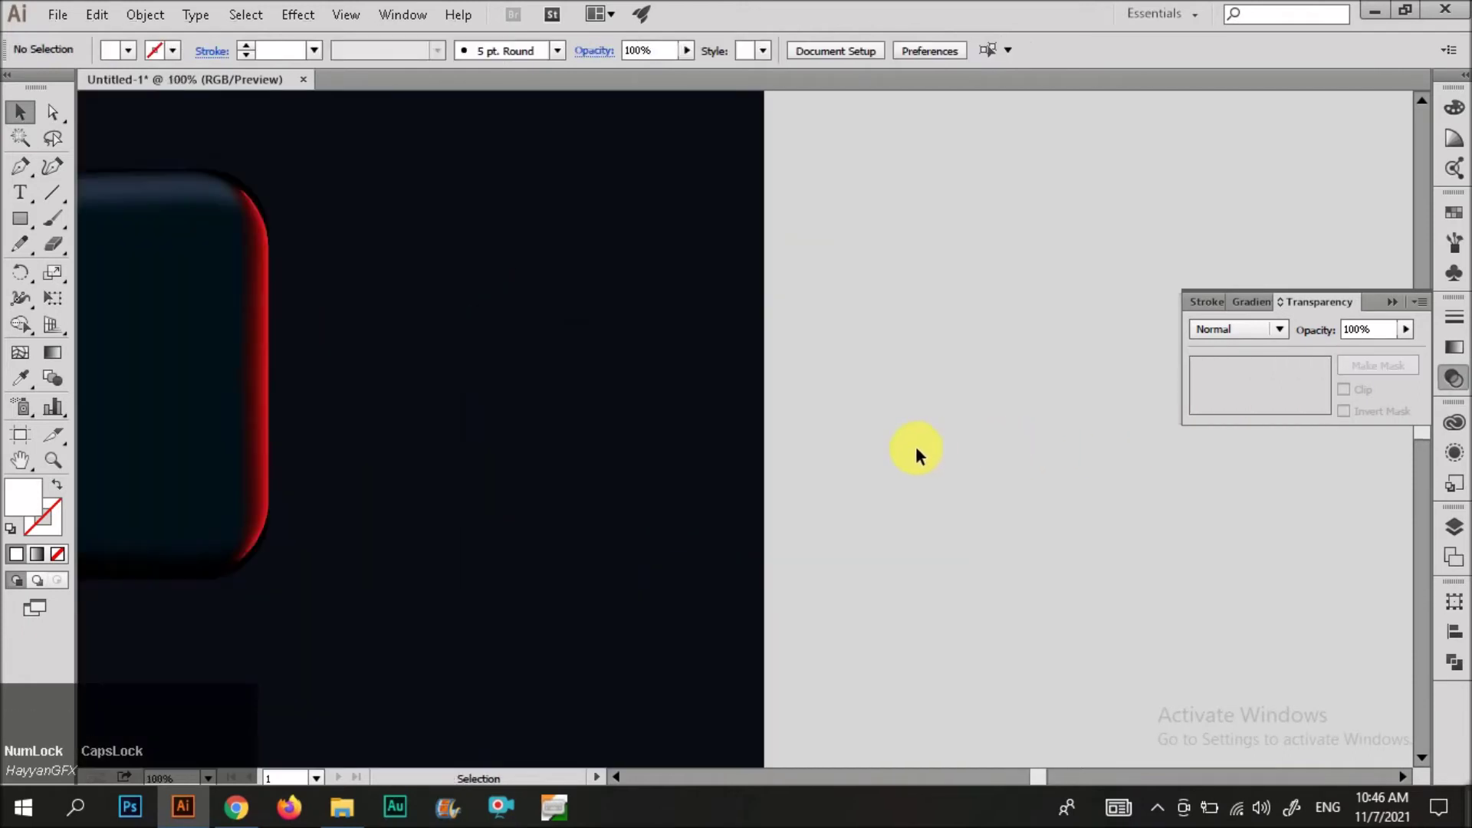
{"action": "scroll", "coordinate": [930, 450], "scroll_direction": "down", "scroll_amount": 1}
{"action": "scroll", "coordinate": [582, 433], "scroll_direction": "up", "scroll_amount": 1}
{"action": "key", "text": "m"}
{"action": "left_click_drag", "start_coordinate": [593, 229], "coordinate": [660, 486]}
{"action": "key", "text": "v"}
{"action": "left_click_drag", "start_coordinate": [618, 427], "coordinate": [736, 384]}
{"action": "key", "text": "ctrl+z"}
{"action": "key", "text": "ctrl+shift+v"}
- Shape a white diagonal bar from the top of the N's first stem to the bottom of the second stem
{"action": "left_click", "coordinate": [52, 298]}
{"action": "left_click_drag", "start_coordinate": [726, 211], "coordinate": [622, 235]}
{"action": "key", "text": "shift+v"}
{"action": "left_click", "coordinate": [700, 403]}
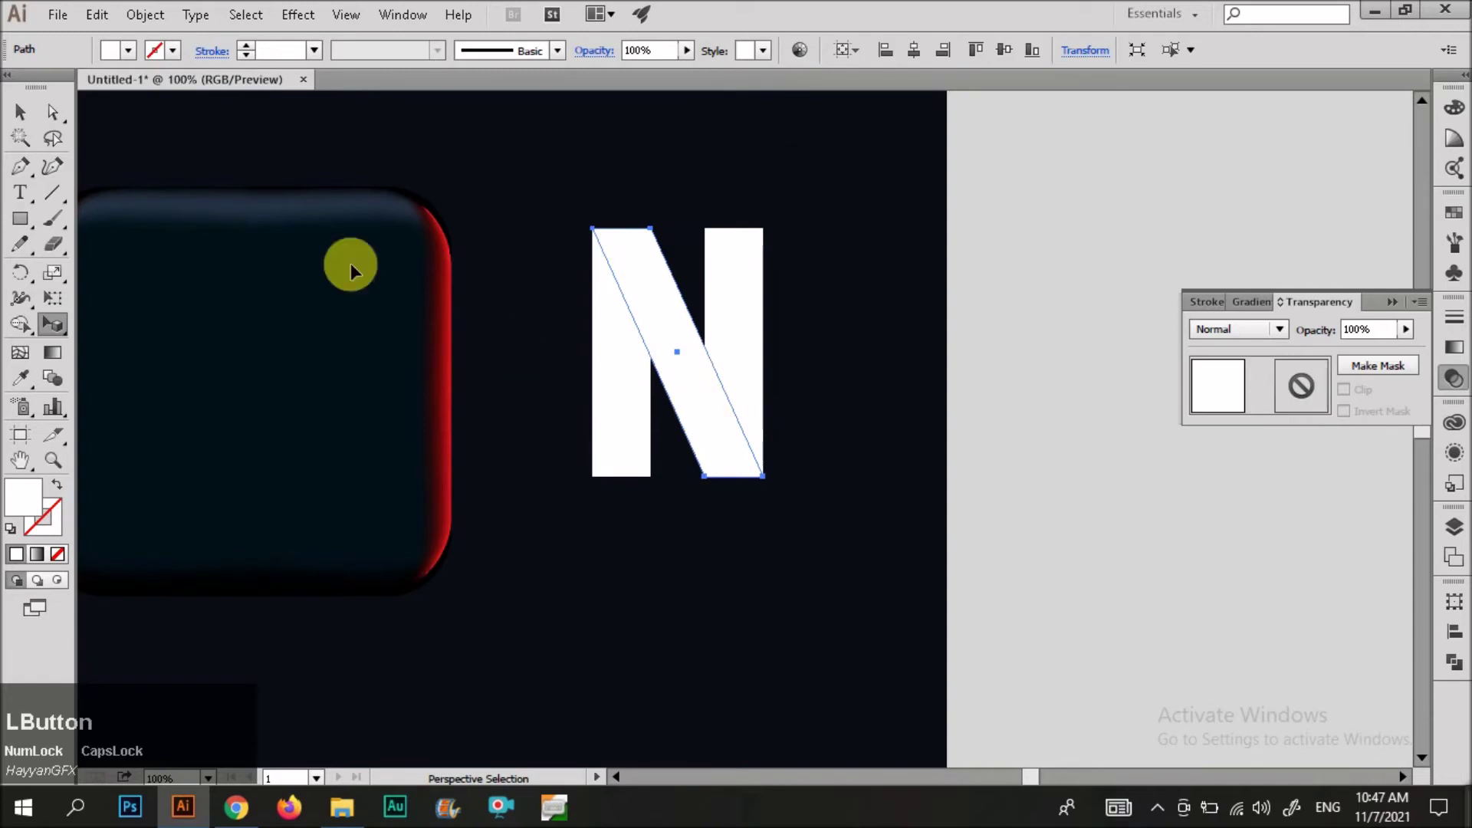
- Recolour the N's diagonal bar with the red sampled from the colour swatches beside the artboard
{"action": "key", "text": "v"}
{"action": "scroll", "coordinate": [909, 466], "scroll_direction": "down", "scroll_amount": 1}
{"action": "scroll", "coordinate": [729, 442], "scroll_direction": "down", "scroll_amount": 1}
{"action": "key", "text": "i"}
{"action": "scroll", "coordinate": [569, 429], "scroll_direction": "down", "scroll_amount": 1}
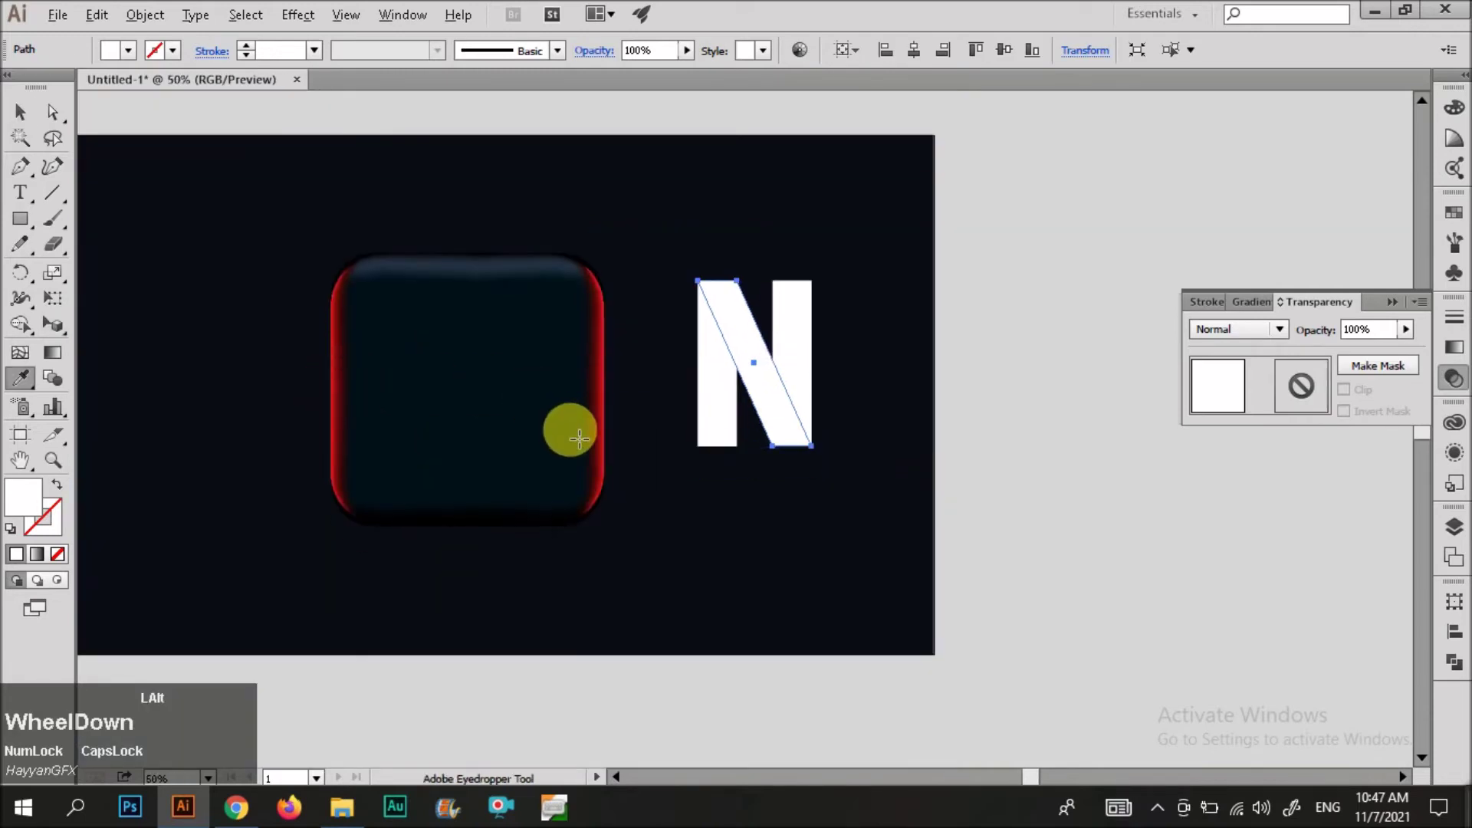
{"action": "scroll", "coordinate": [555, 443], "scroll_direction": "down", "scroll_amount": 1}
{"action": "left_click", "coordinate": [139, 238]}
{"action": "key", "text": "v"}
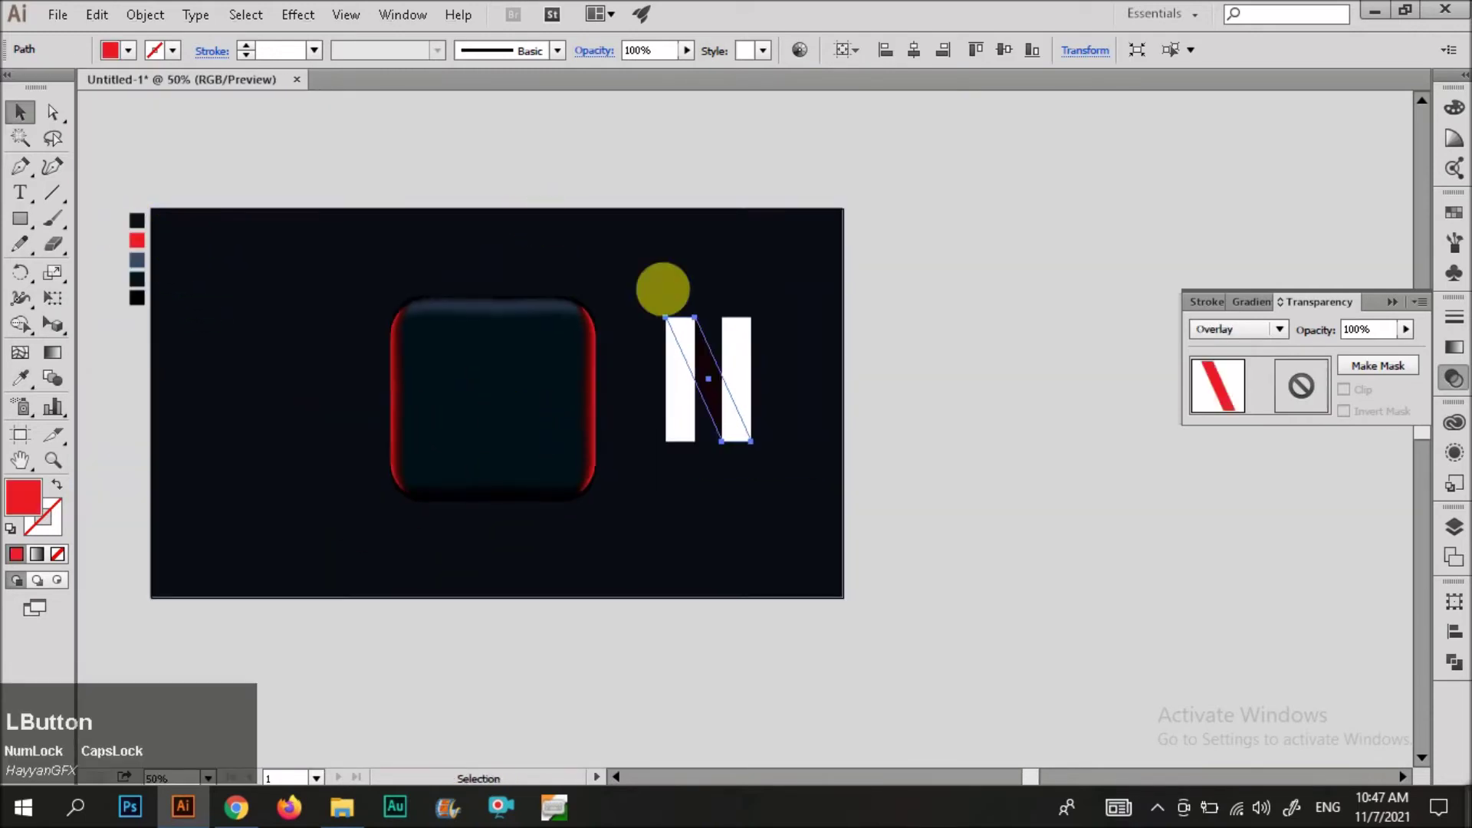
{"action": "left_click", "coordinate": [664, 289]}
- Set the diagonal bar's blending mode to Normal
{"action": "scroll", "coordinate": [743, 402], "scroll_direction": "up", "scroll_amount": 2}
{"action": "key", "text": "v"}
{"action": "left_click", "coordinate": [675, 351]}
{"action": "left_click", "coordinate": [1217, 335]}
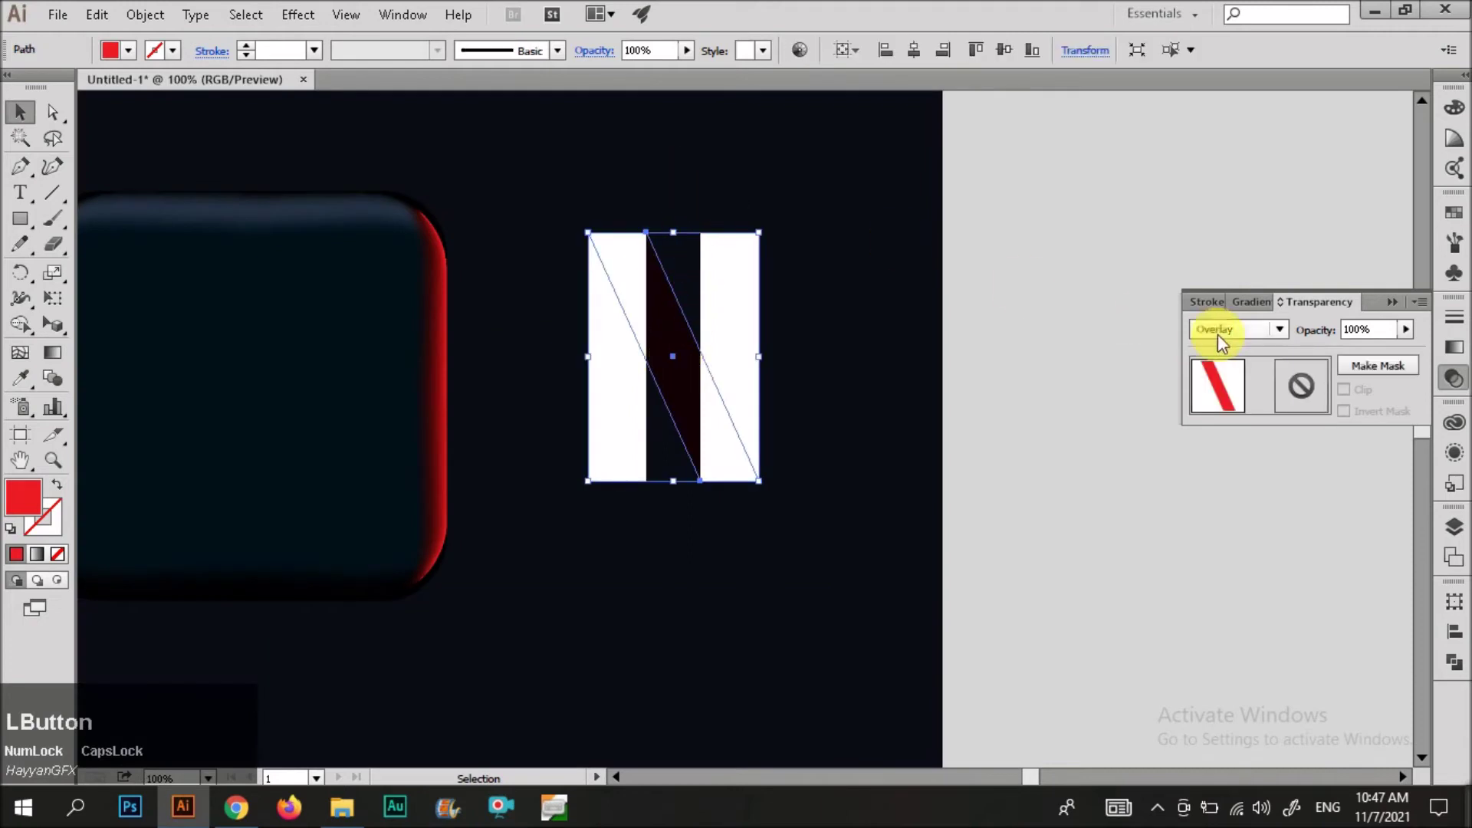
{"action": "left_click", "coordinate": [1219, 351]}
- Recolour both vertical stems of the N with the diagonal's red and lighten the shade
{"action": "left_click", "coordinate": [661, 373]}
{"action": "left_click", "coordinate": [611, 388], "text": "shift"}
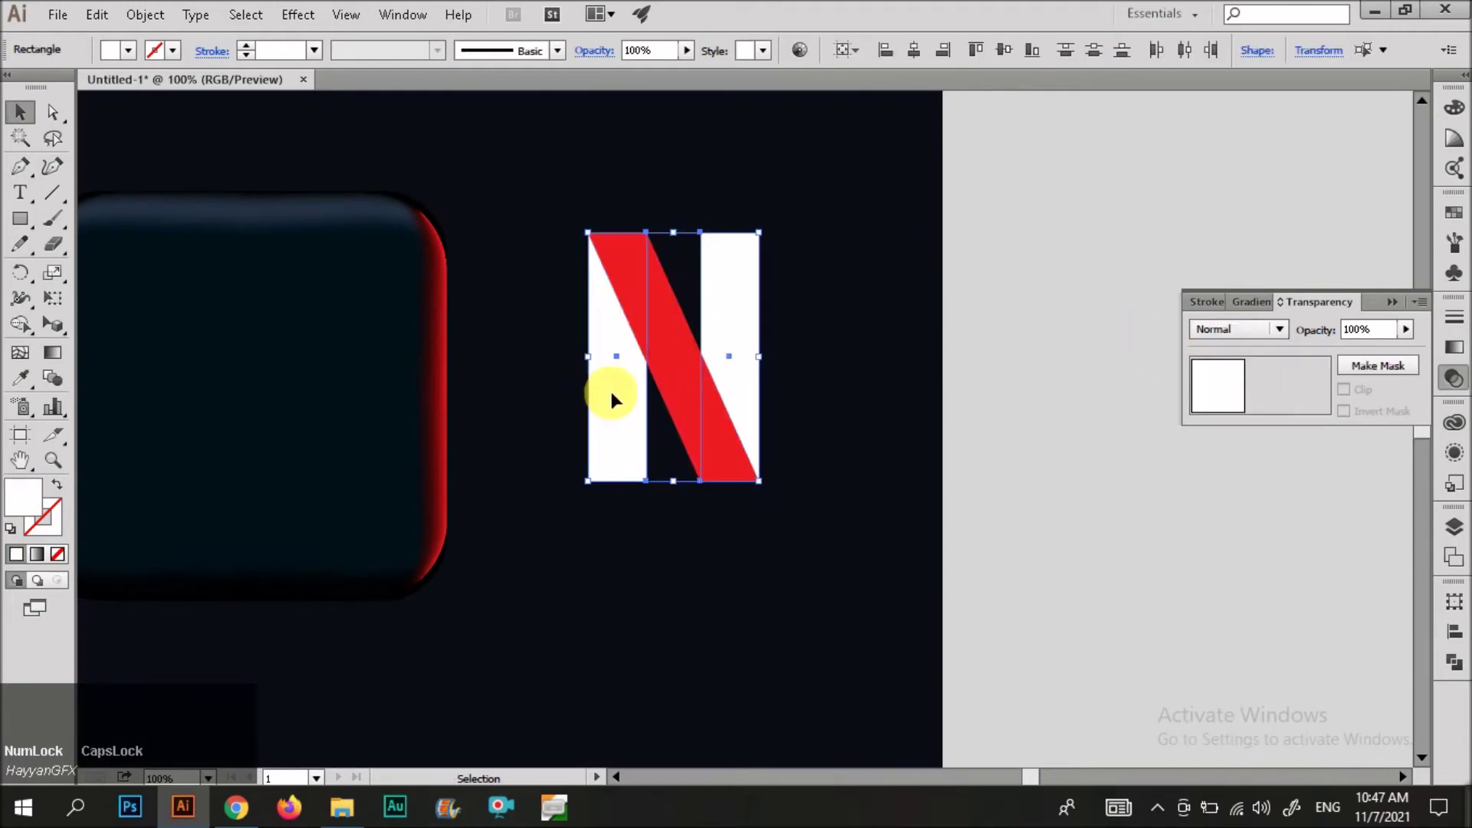
{"action": "key", "text": "i"}
{"action": "left_click", "coordinate": [683, 333]}
{"action": "key", "text": "v"}
{"action": "left_click", "coordinate": [668, 257]}
{"action": "left_click", "coordinate": [938, 266]}
- Change the diagonal bar's fill to a darker red than the stems
{"action": "key", "text": "c"}
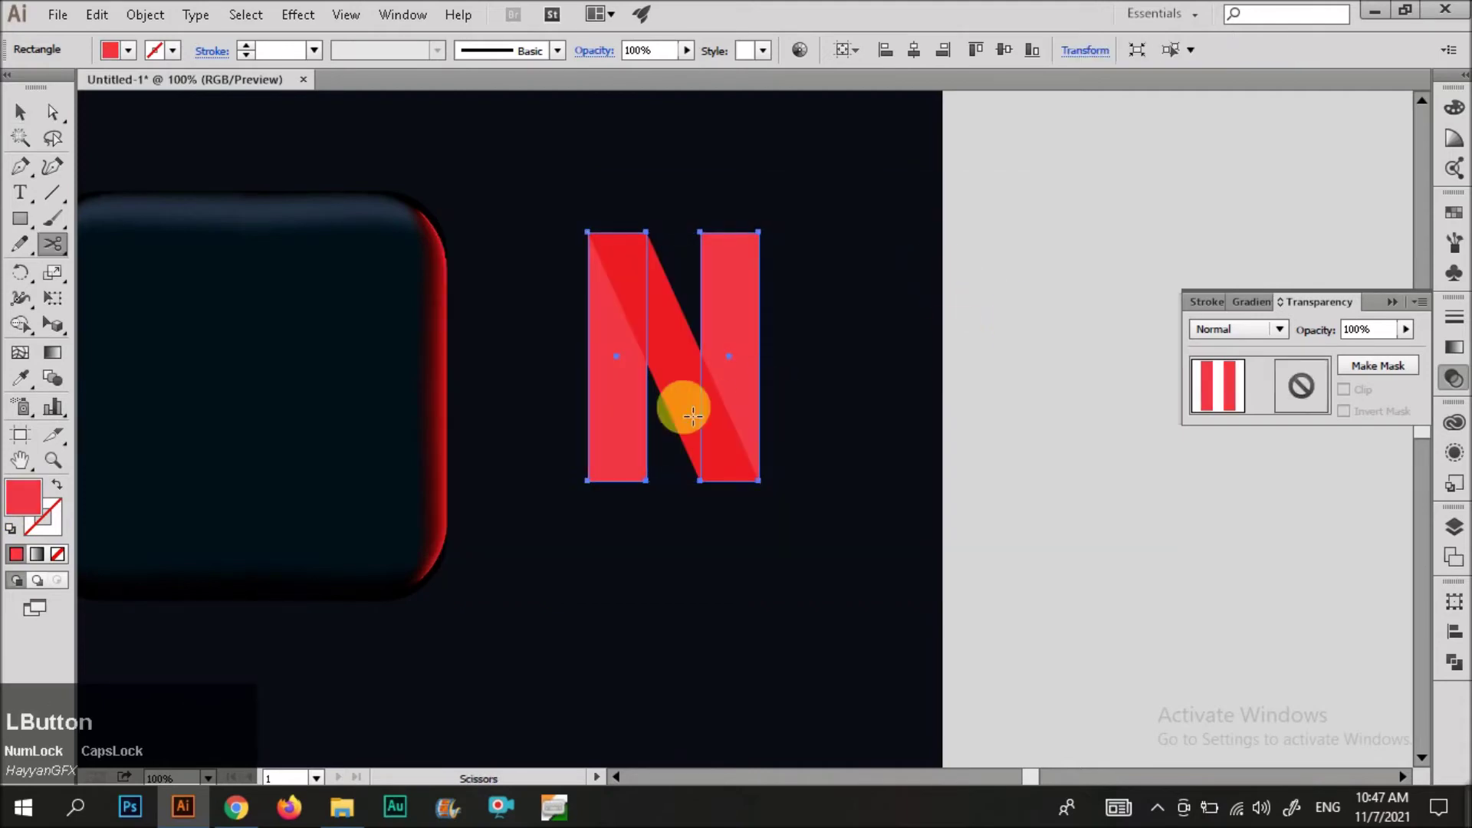
{"action": "key", "text": "v"}
{"action": "left_click", "coordinate": [683, 388]}
{"action": "double_click", "coordinate": [19, 494]}
{"action": "left_click_drag", "start_coordinate": [720, 296], "coordinate": [700, 309]}
{"action": "left_click", "coordinate": [920, 264]}
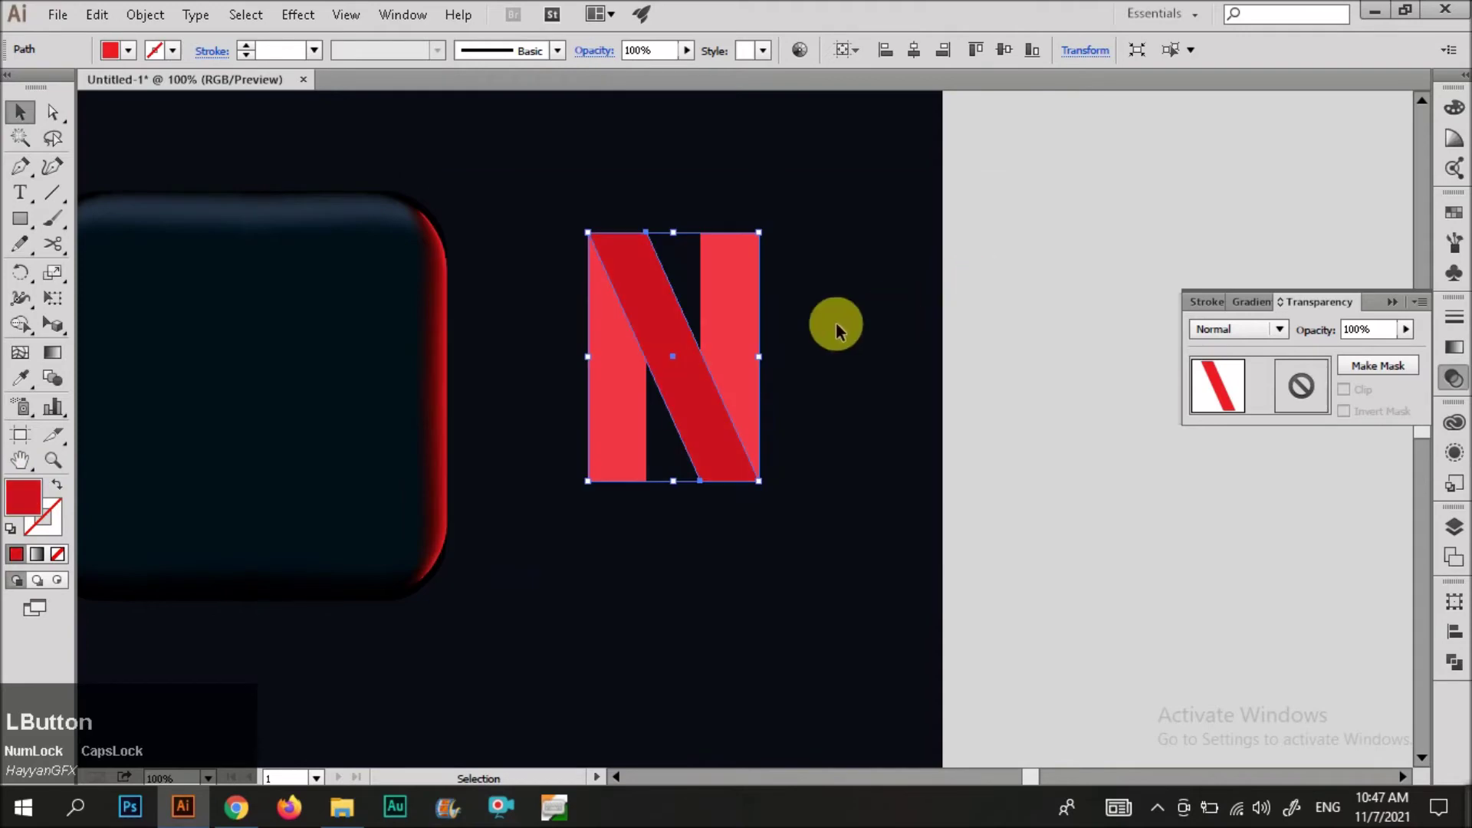
{"action": "left_click", "coordinate": [894, 312]}
- Set the fill of both vertical stems to the more saturated red FF1531
{"action": "left_click", "coordinate": [747, 342]}
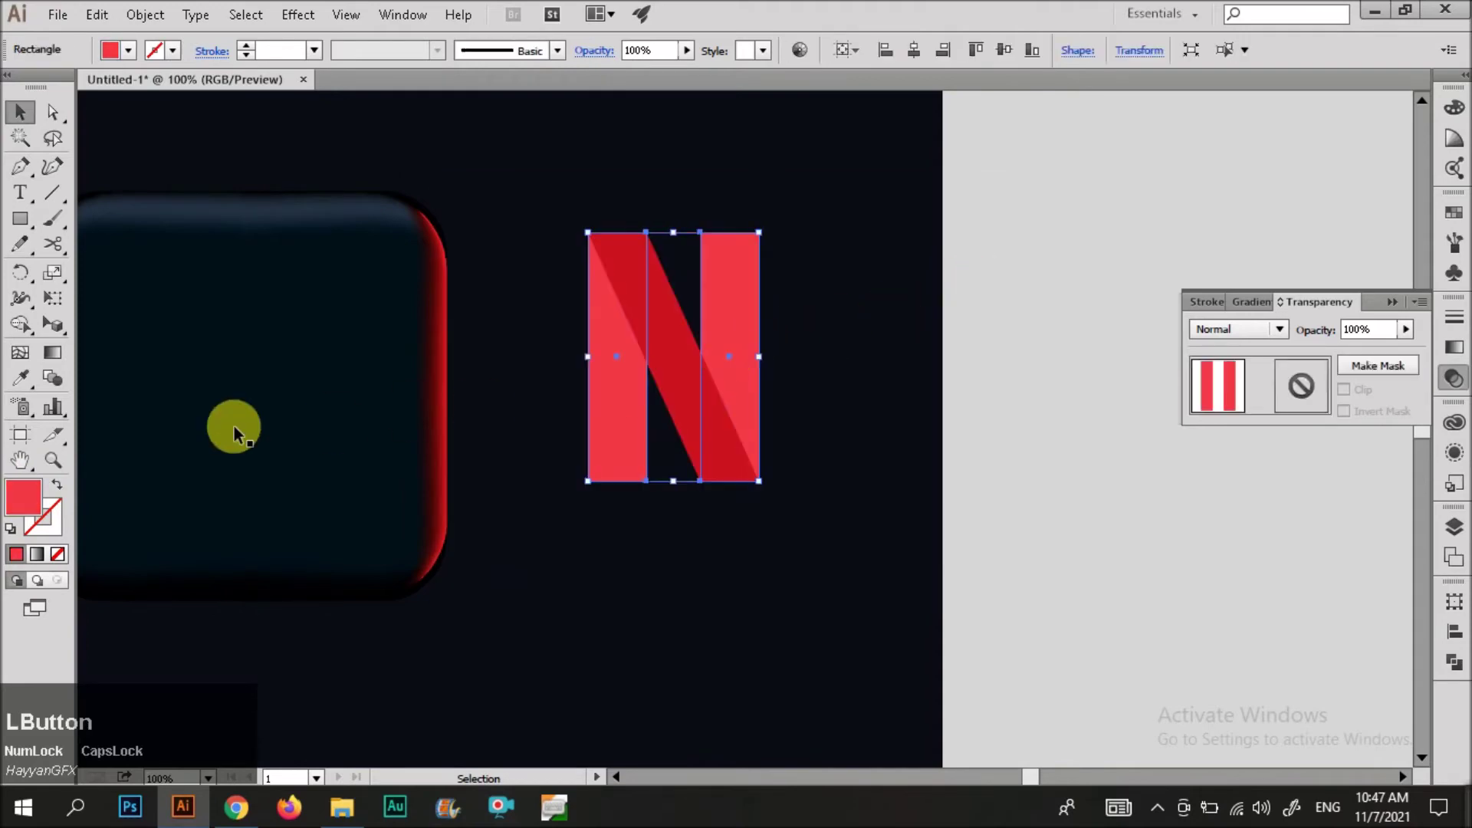
{"action": "double_click", "coordinate": [19, 494]}
{"action": "left_click_drag", "start_coordinate": [680, 273], "coordinate": [714, 269]}
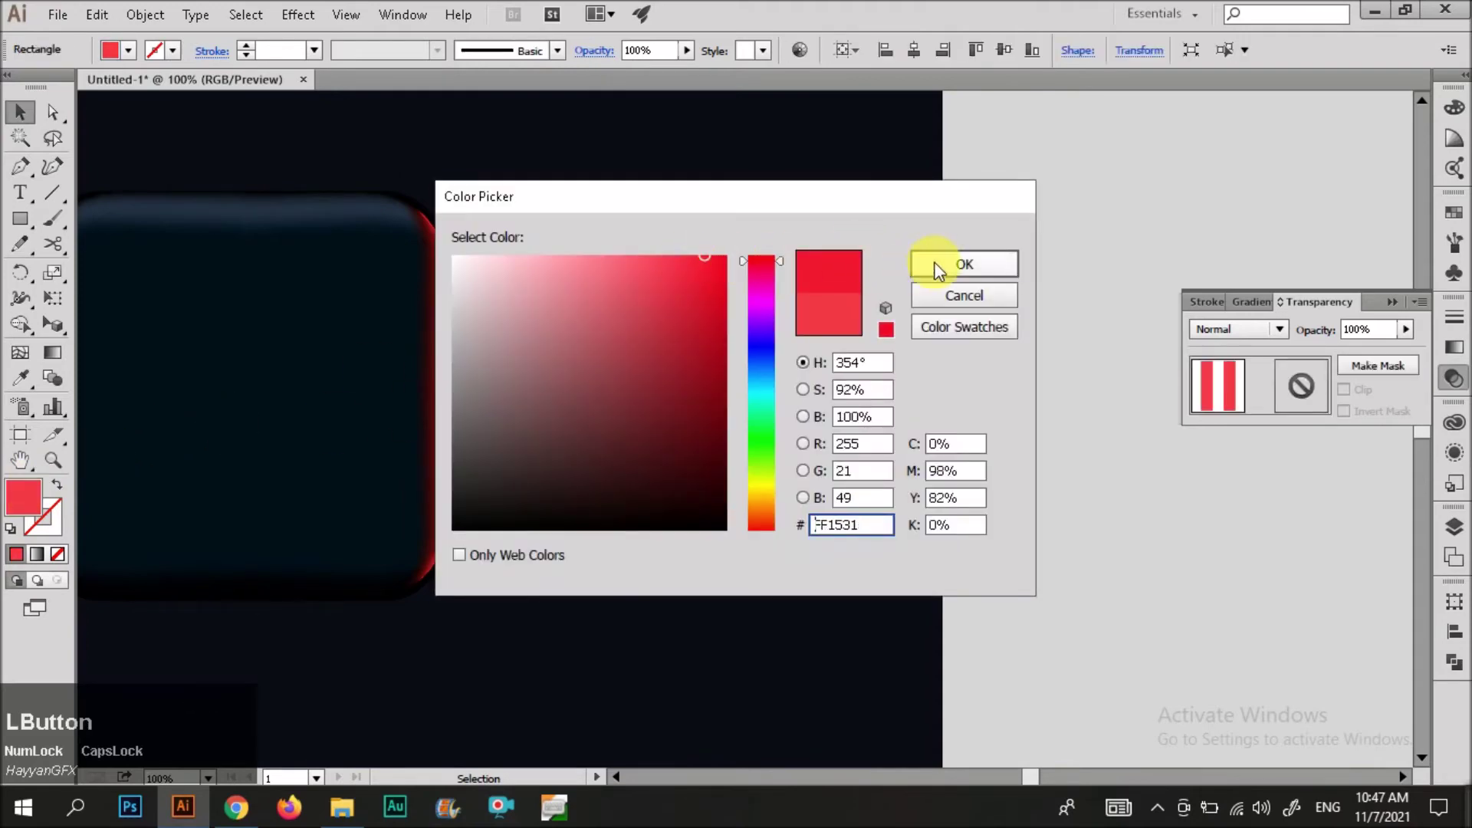
{"action": "left_click", "coordinate": [935, 267]}
{"action": "left_click", "coordinate": [989, 286]}
- Select the two stems and the diagonal bar and group them into one letter N
{"action": "scroll", "coordinate": [704, 389], "scroll_direction": "up", "scroll_amount": 2}
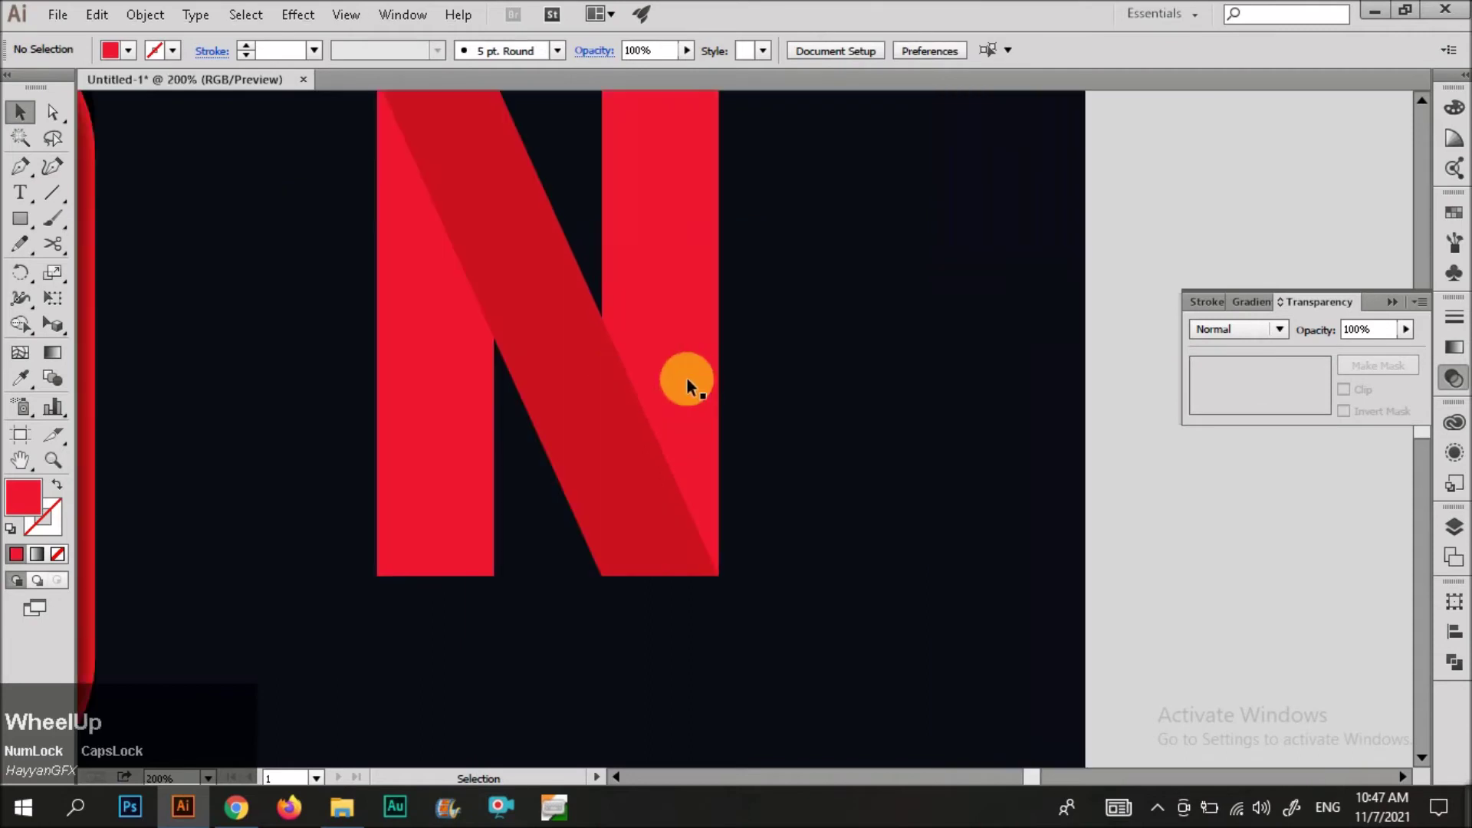
{"action": "left_click", "coordinate": [694, 380]}
{"action": "left_click", "coordinate": [468, 397], "text": "shift"}
{"action": "left_click", "coordinate": [568, 401], "text": "shift"}
{"action": "key", "text": "ctrl+g"}
{"action": "left_click", "coordinate": [735, 395]}
{"action": "scroll", "coordinate": [747, 430], "scroll_direction": "up", "scroll_amount": 2}
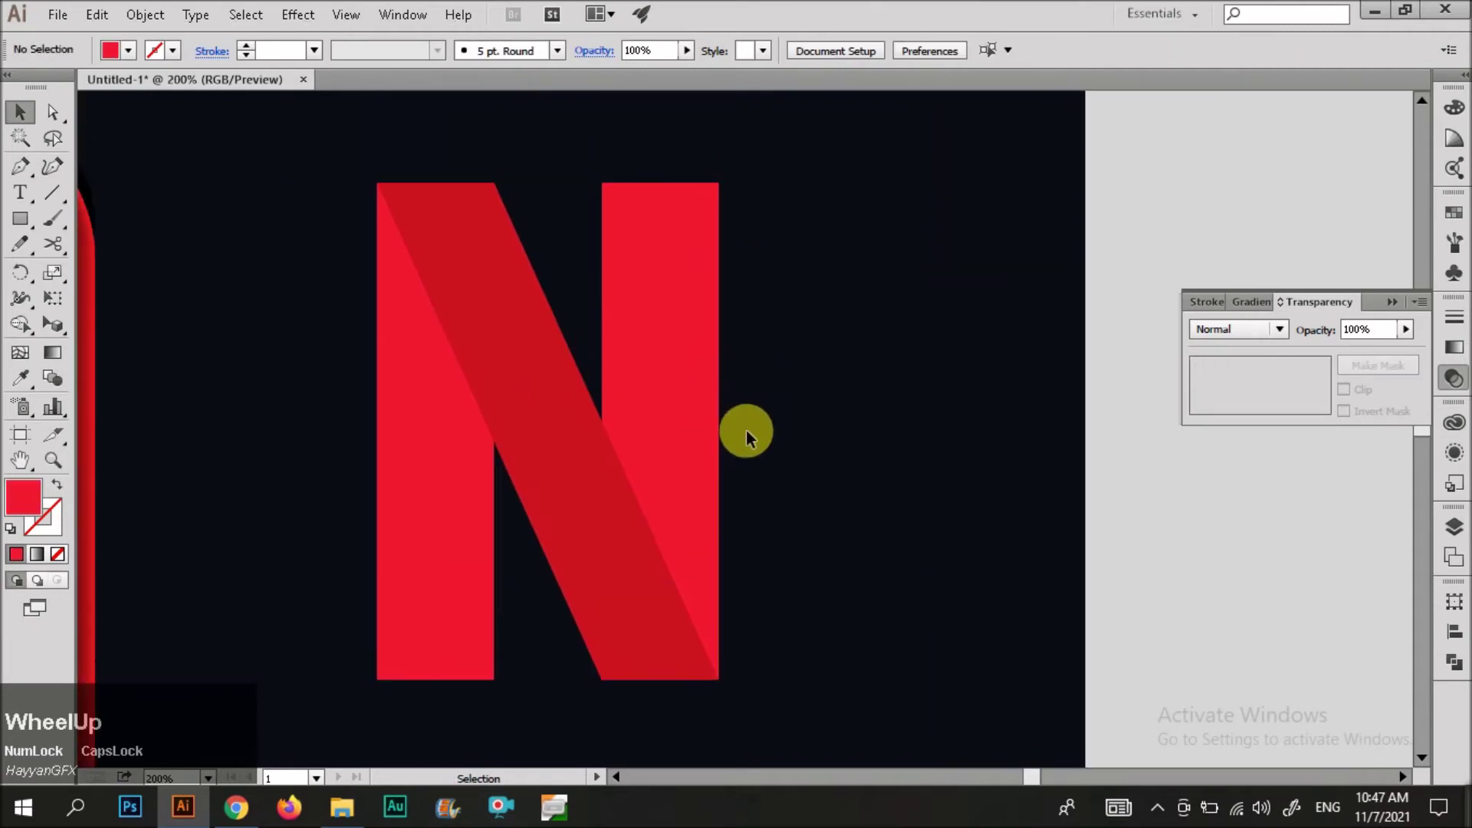
- Duplicate the N in place and inset the copy with an Offset Path effect of -10 px
{"action": "left_click", "coordinate": [439, 291]}
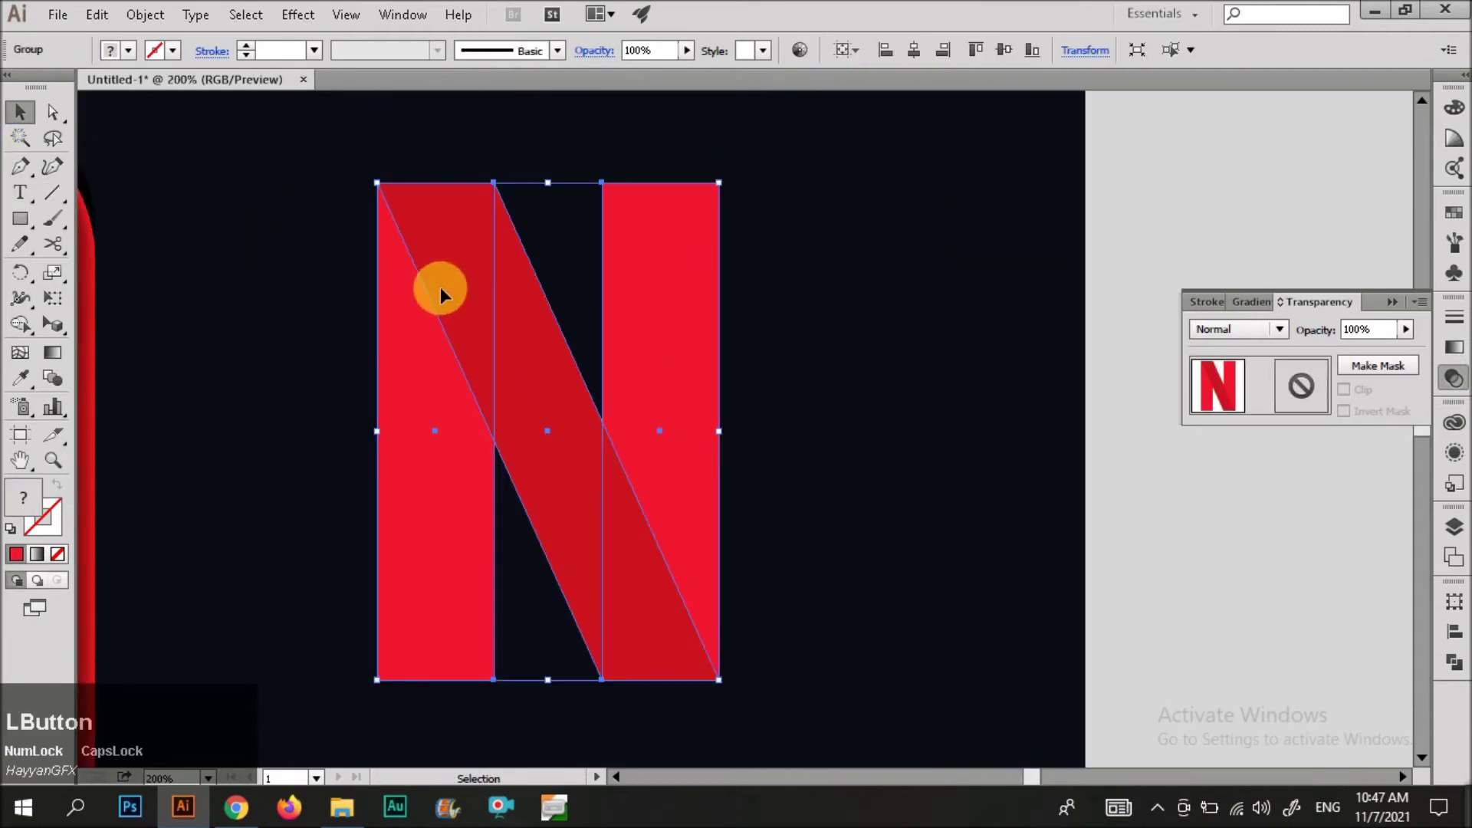
{"action": "key", "text": "v"}
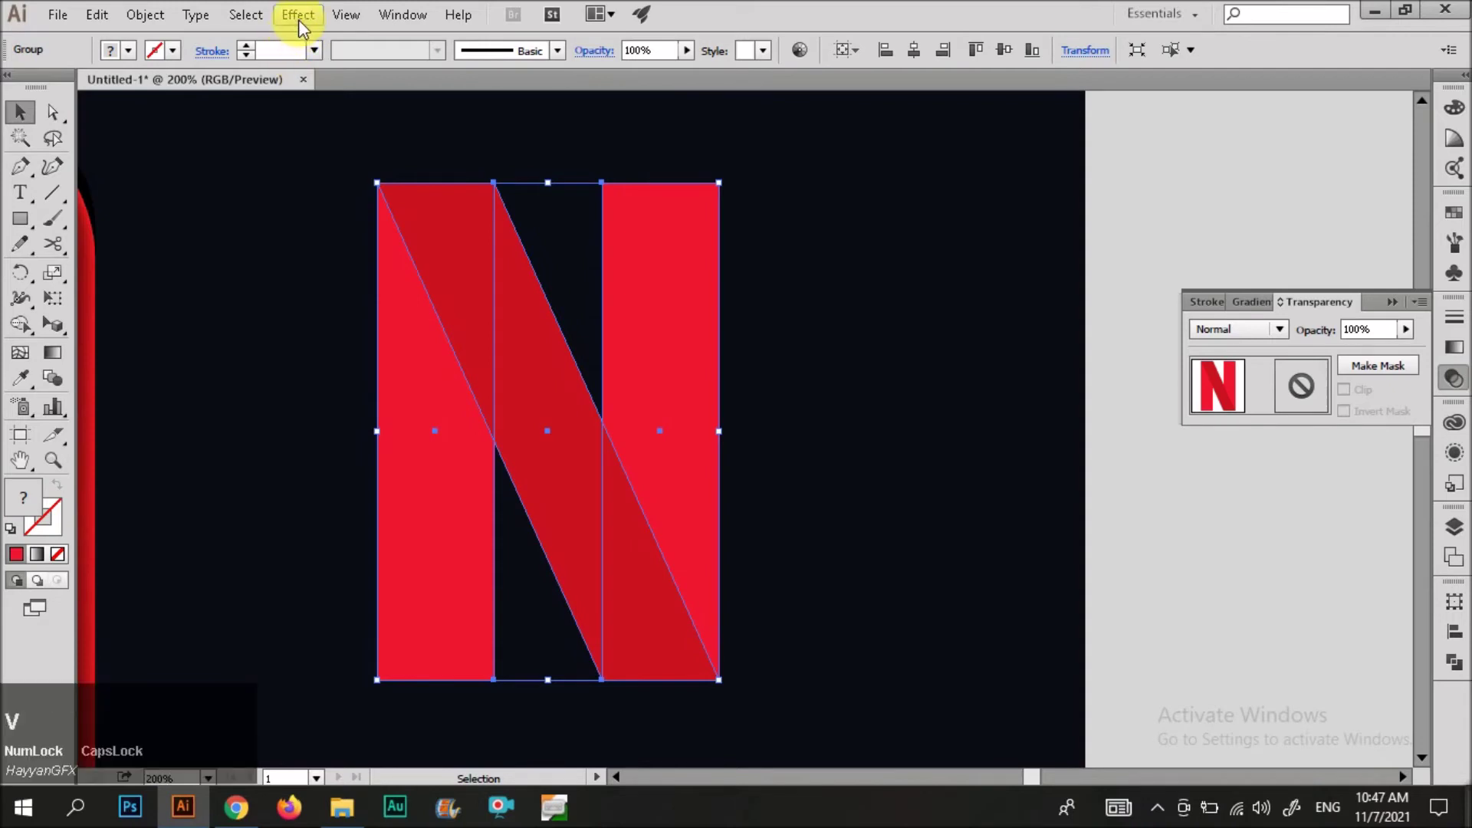
{"action": "left_click", "coordinate": [297, 17]}
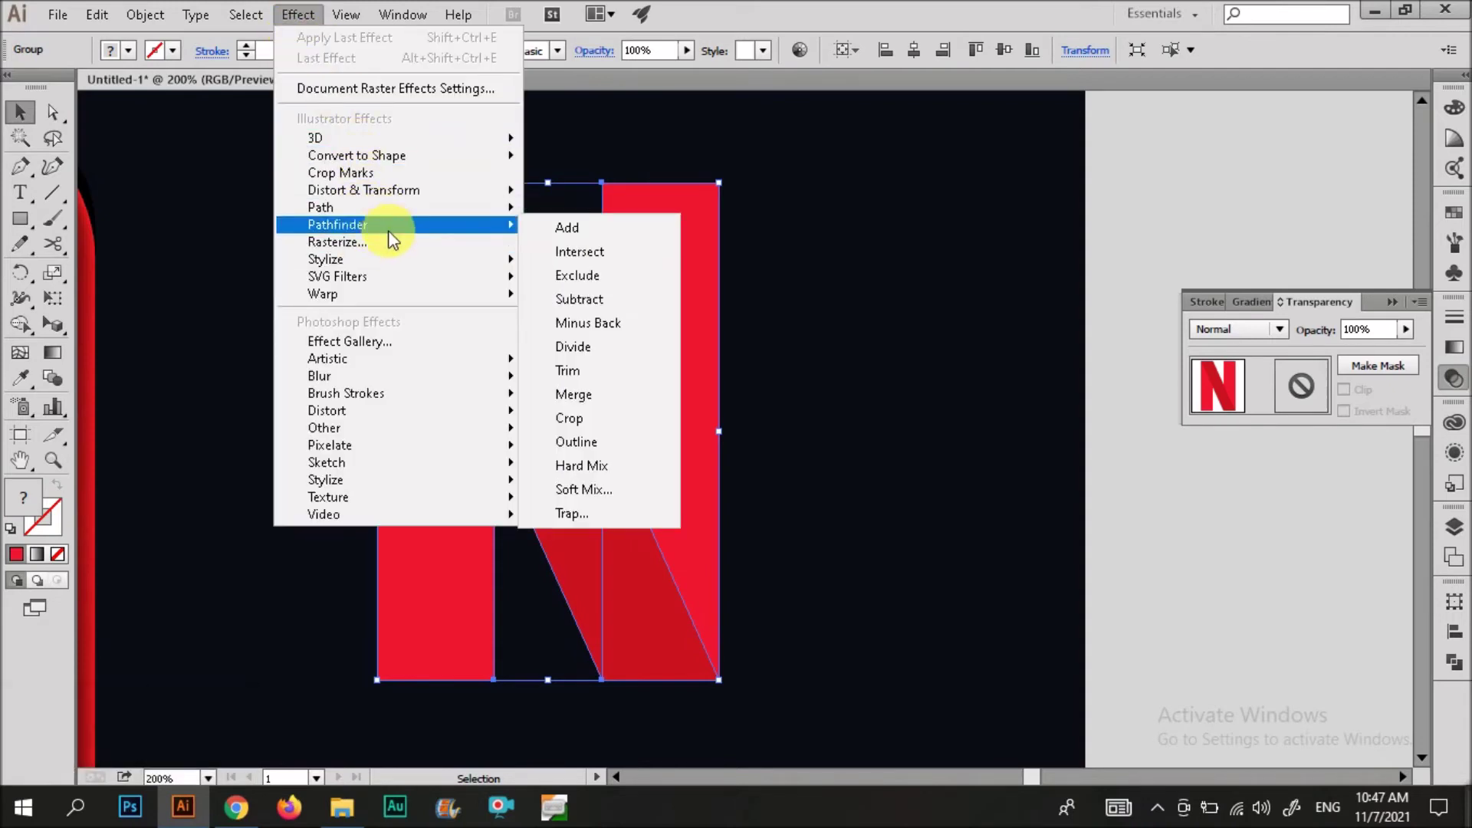
{"action": "mouse_move", "coordinate": [398, 260]}
{"action": "left_click", "coordinate": [575, 214]}
{"action": "left_click", "coordinate": [617, 457]}
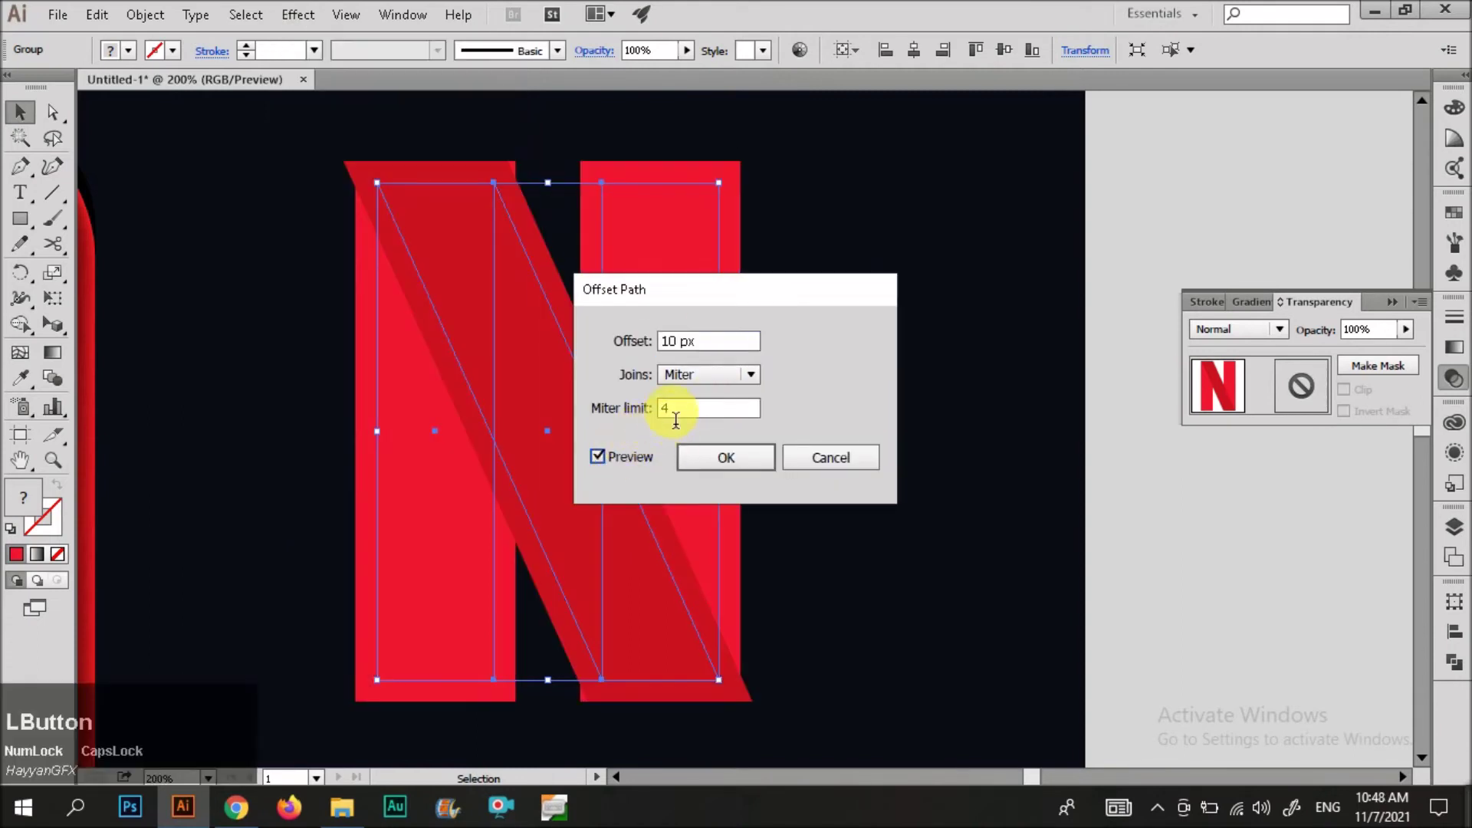
{"action": "type", "text": "-"}
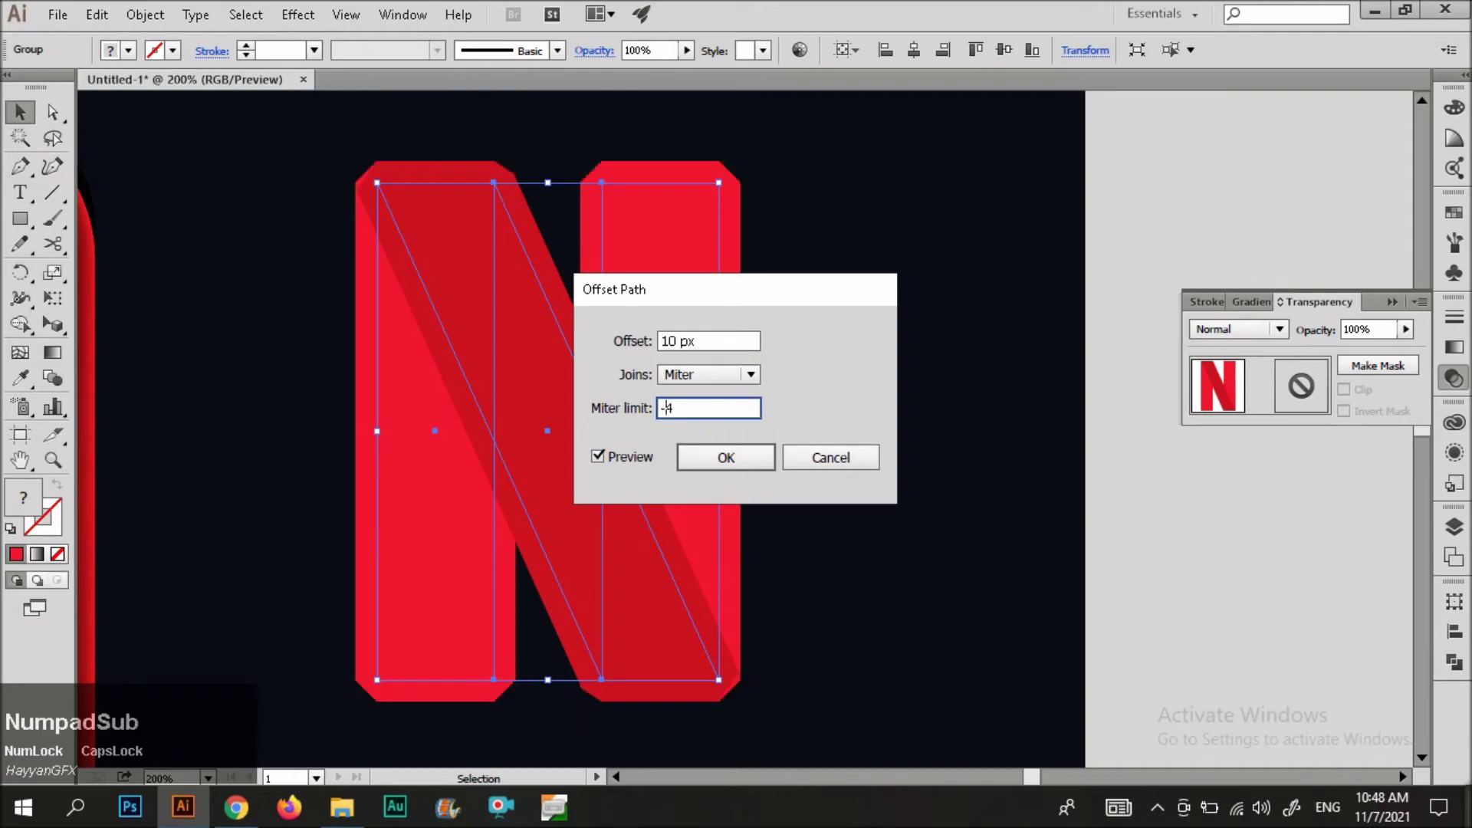
{"action": "left_click", "coordinate": [667, 341]}
{"action": "type", "text": "-"}
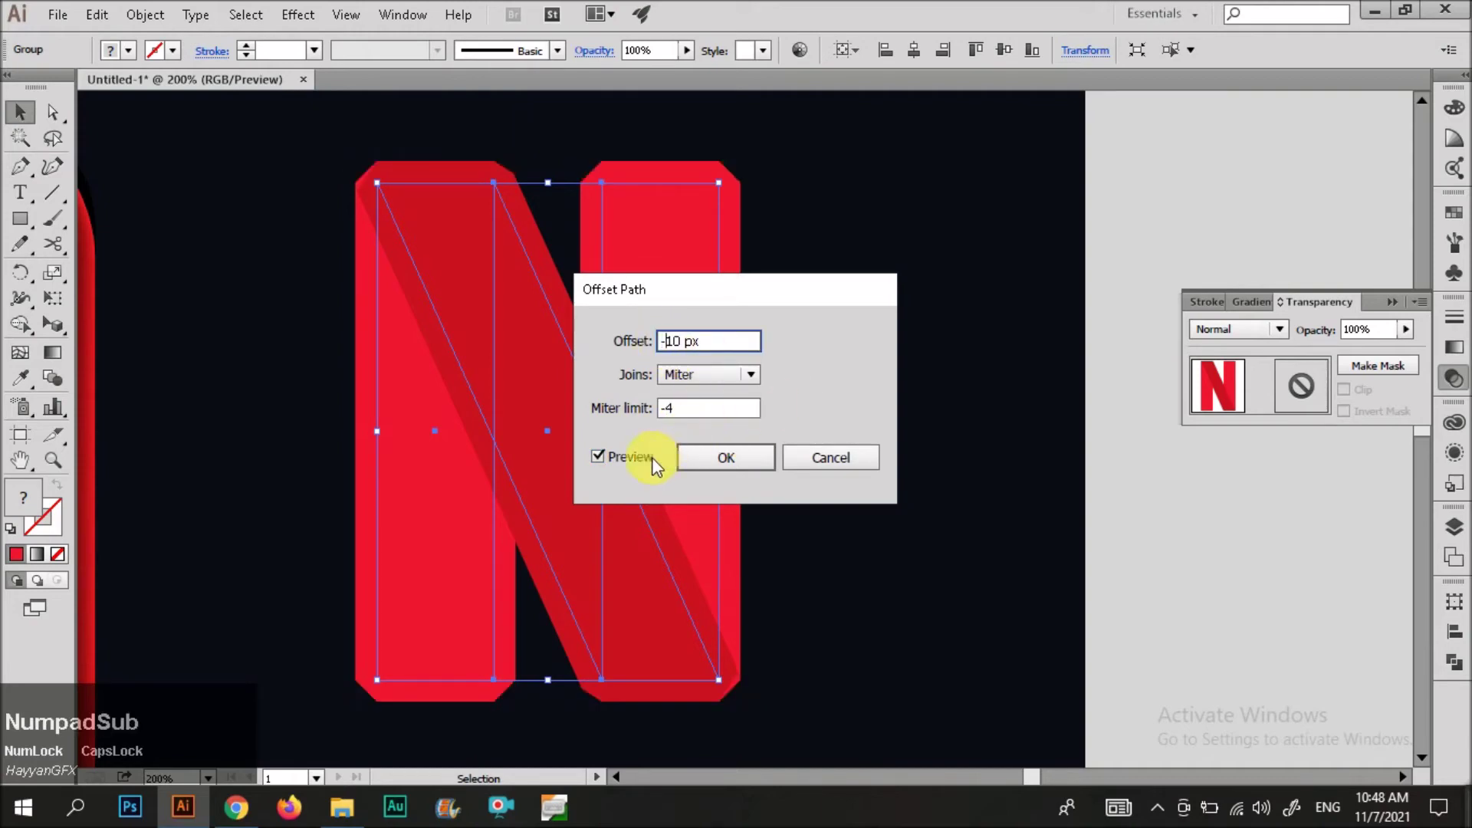
{"action": "left_click", "coordinate": [634, 456]}
{"action": "left_click", "coordinate": [721, 457]}
{"action": "key", "text": "v"}
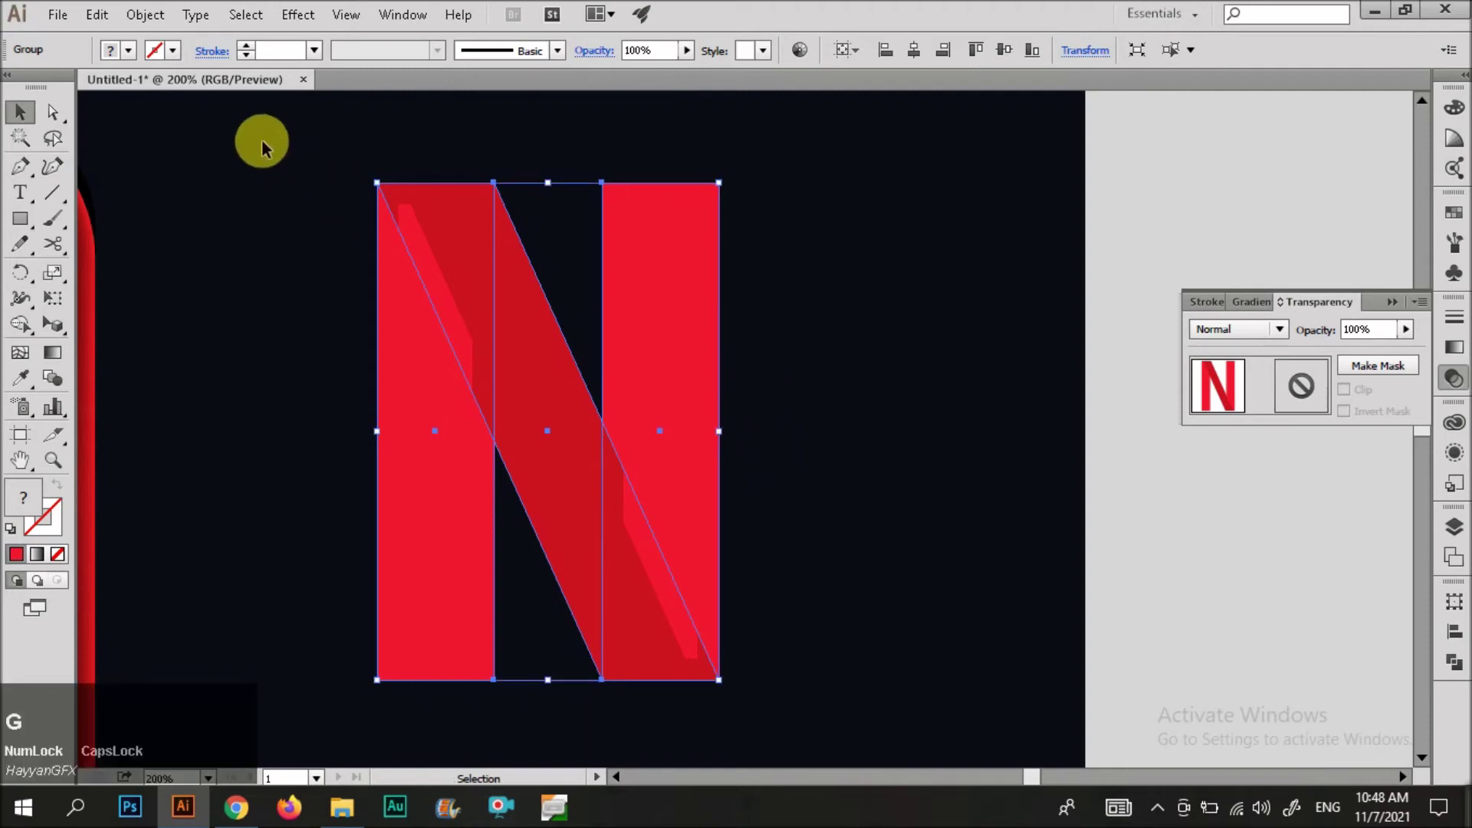
- Expand the appearance of the inset N copy into editable shapes
{"action": "left_click", "coordinate": [145, 15]}
{"action": "left_click", "coordinate": [1253, 301]}
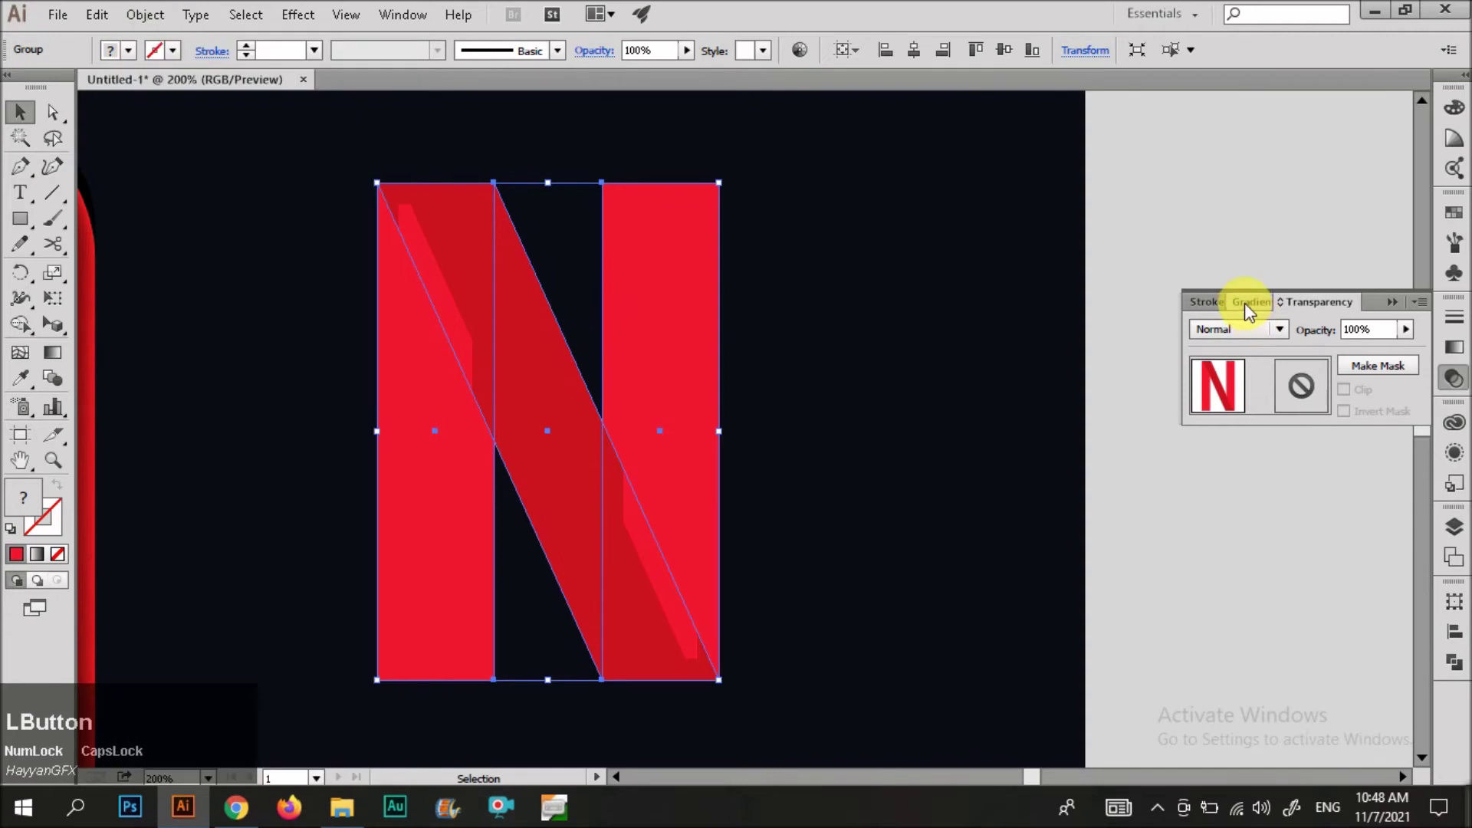
{"action": "right_click", "coordinate": [657, 354]}
{"action": "left_click", "coordinate": [145, 15]}
{"action": "left_click", "coordinate": [186, 273]}
{"action": "left_click", "coordinate": [453, 375]}
- Merge the inset N's stems and diagonal into a single shape with the Shape Builder tool and select it
{"action": "key", "text": "shift+m"}
{"action": "mouse_move", "coordinate": [453, 286]}
{"action": "left_mouse_down"}
{"action": "mouse_move", "coordinate": [550, 396]}
{"action": "mouse_move", "coordinate": [597, 527]}
{"action": "mouse_move", "coordinate": [653, 606]}
{"action": "mouse_move", "coordinate": [648, 522]}
{"action": "left_mouse_up"}
{"action": "key", "text": "v"}
{"action": "left_click", "coordinate": [790, 529]}
{"action": "left_click", "coordinate": [664, 537]}
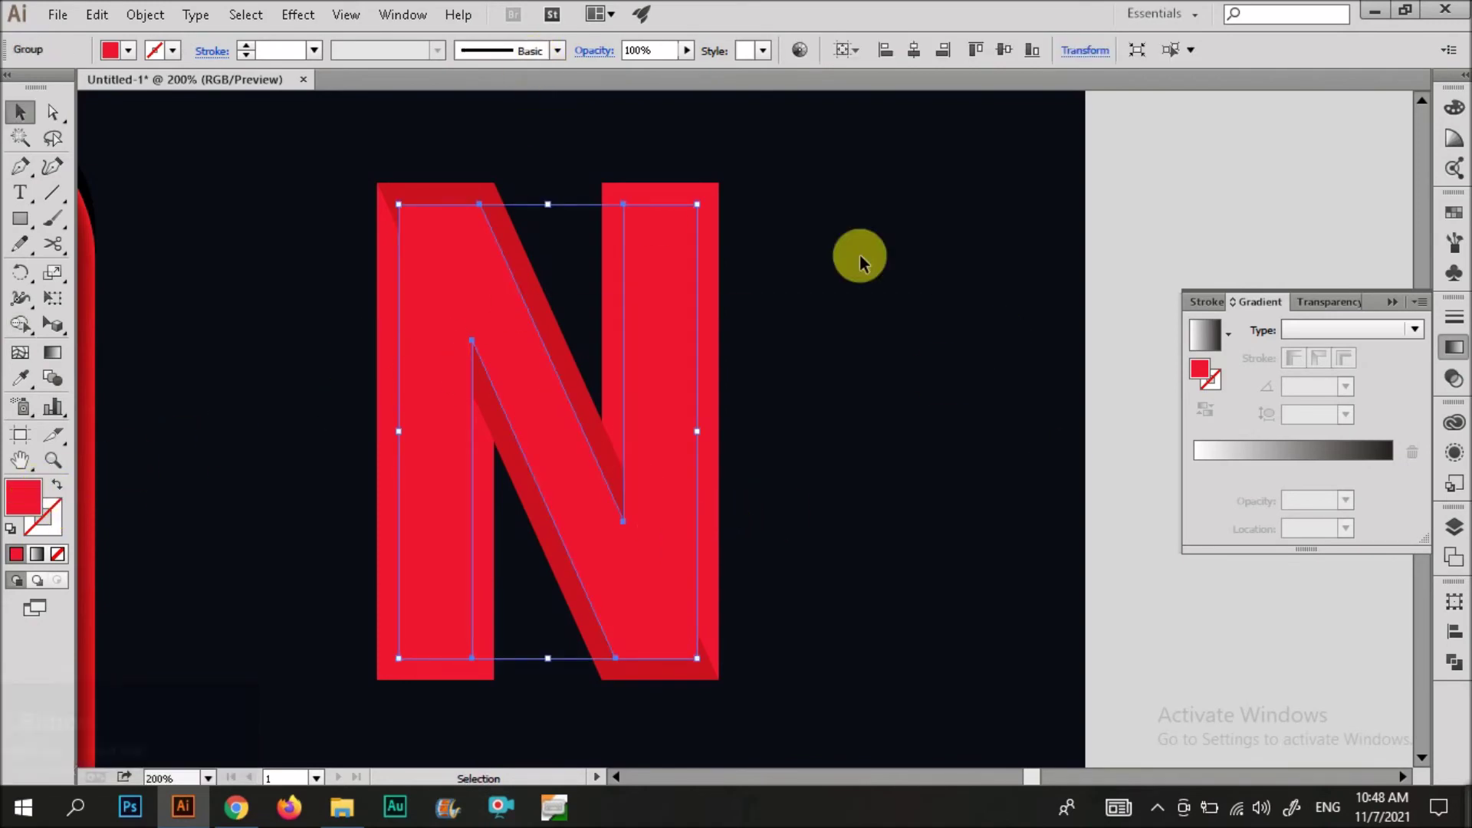
- Apply a Gaussian Blur with a radius of 46.6 pixels to the inset N
{"action": "left_click", "coordinate": [297, 14]}
{"action": "mouse_move", "coordinate": [366, 379]}
{"action": "left_click", "coordinate": [583, 379]}
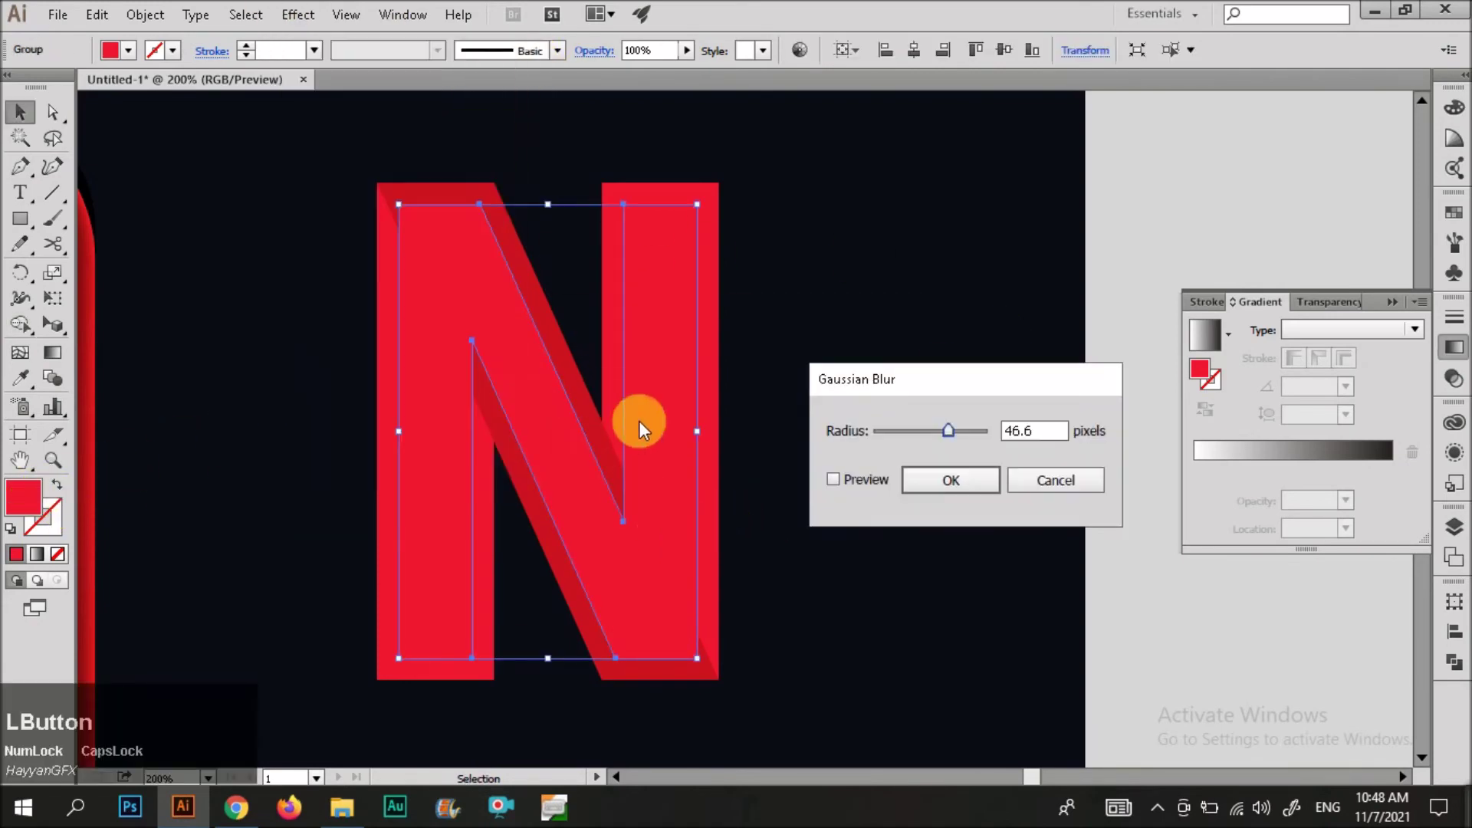
{"action": "left_click", "coordinate": [843, 482]}
{"action": "left_click", "coordinate": [937, 477]}
{"action": "key", "text": "ctrl+0"}
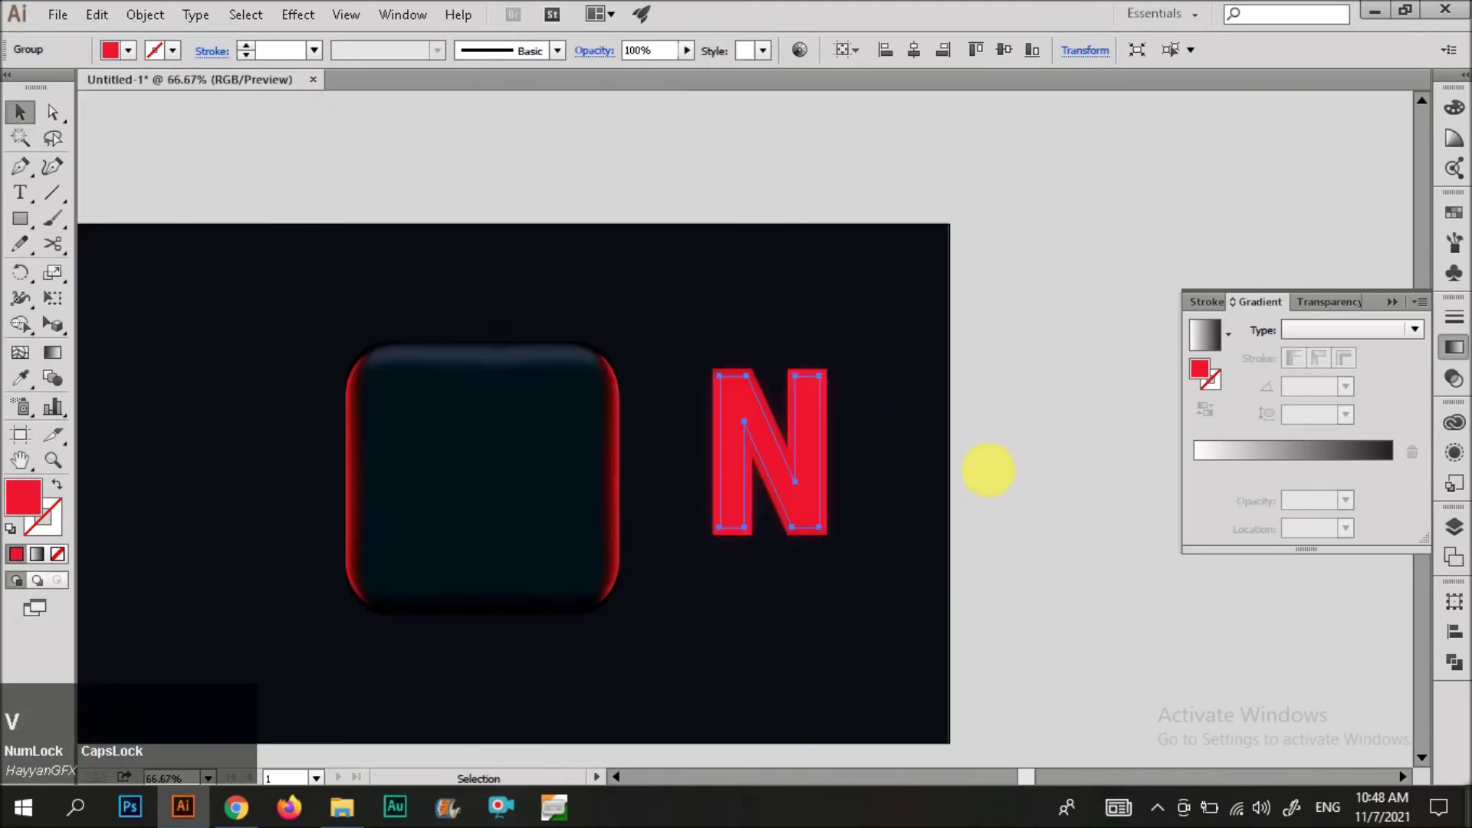
- Try the Multiply blending mode on the blurred inset N
{"action": "left_click", "coordinate": [904, 530]}
{"action": "scroll", "coordinate": [897, 522], "scroll_direction": "down", "scroll_amount": 1}
{"action": "left_click", "coordinate": [833, 489]}
{"action": "scroll", "coordinate": [848, 483], "scroll_direction": "up", "scroll_amount": 3}
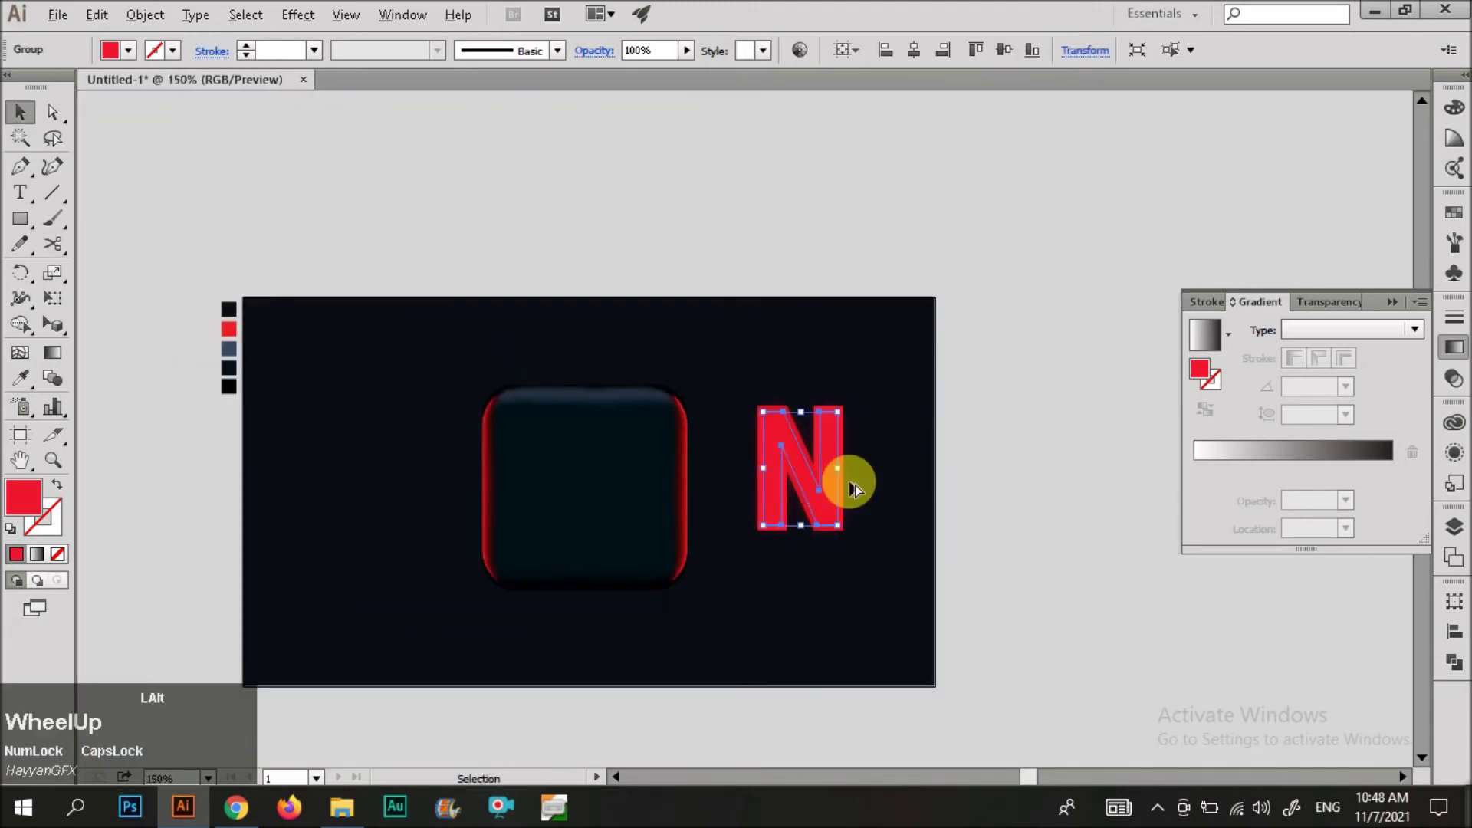
{"action": "left_click", "coordinate": [1321, 305]}
{"action": "left_click", "coordinate": [1230, 335]}
{"action": "left_click", "coordinate": [1198, 408]}
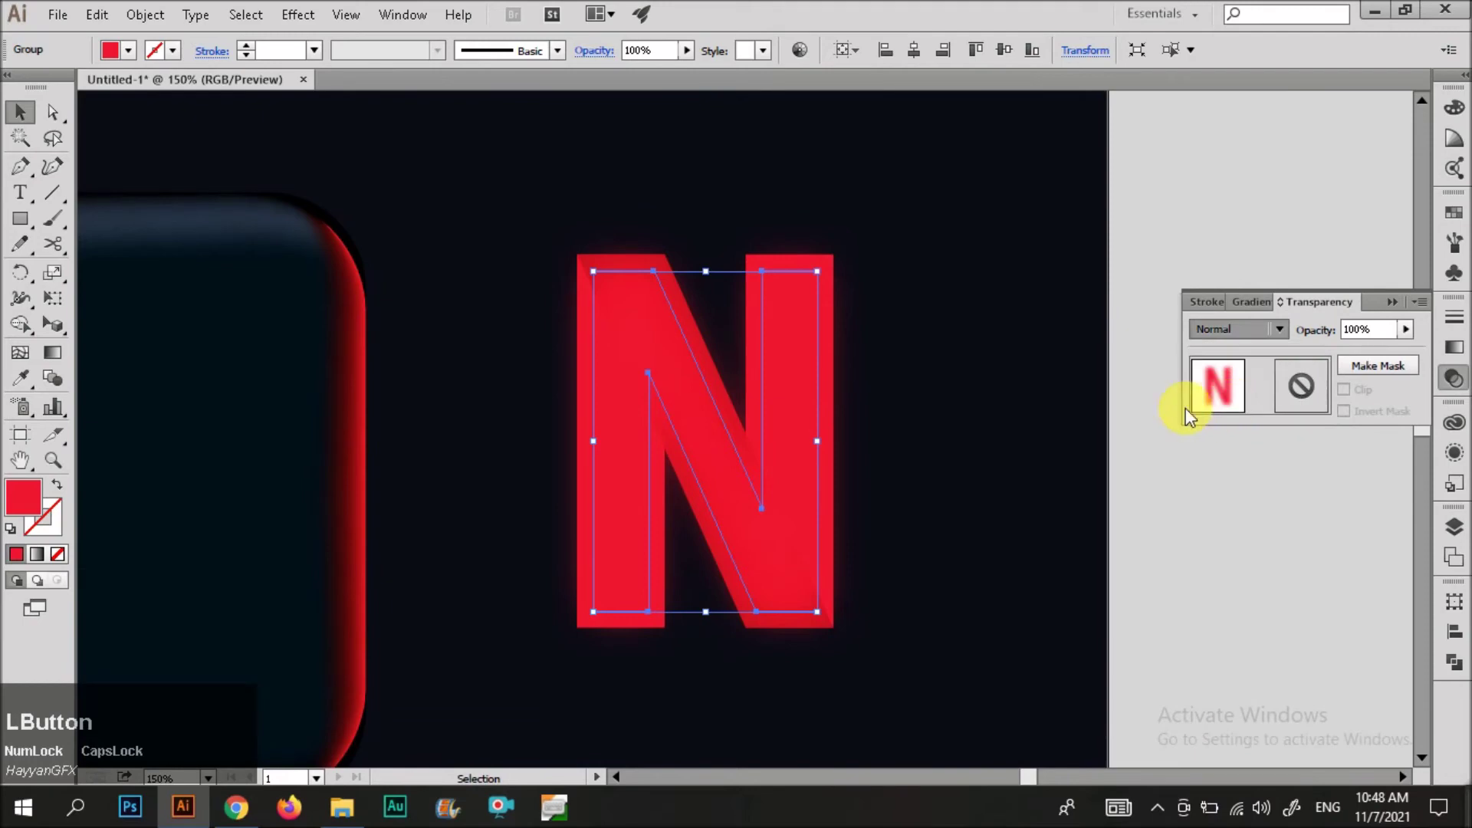
{"action": "left_click", "coordinate": [1075, 401]}
- Try the Overlay blending mode on the blurred inset N
{"action": "scroll", "coordinate": [902, 428], "scroll_direction": "down", "scroll_amount": 1}
{"action": "left_click", "coordinate": [839, 434]}
{"action": "left_click", "coordinate": [1195, 334]}
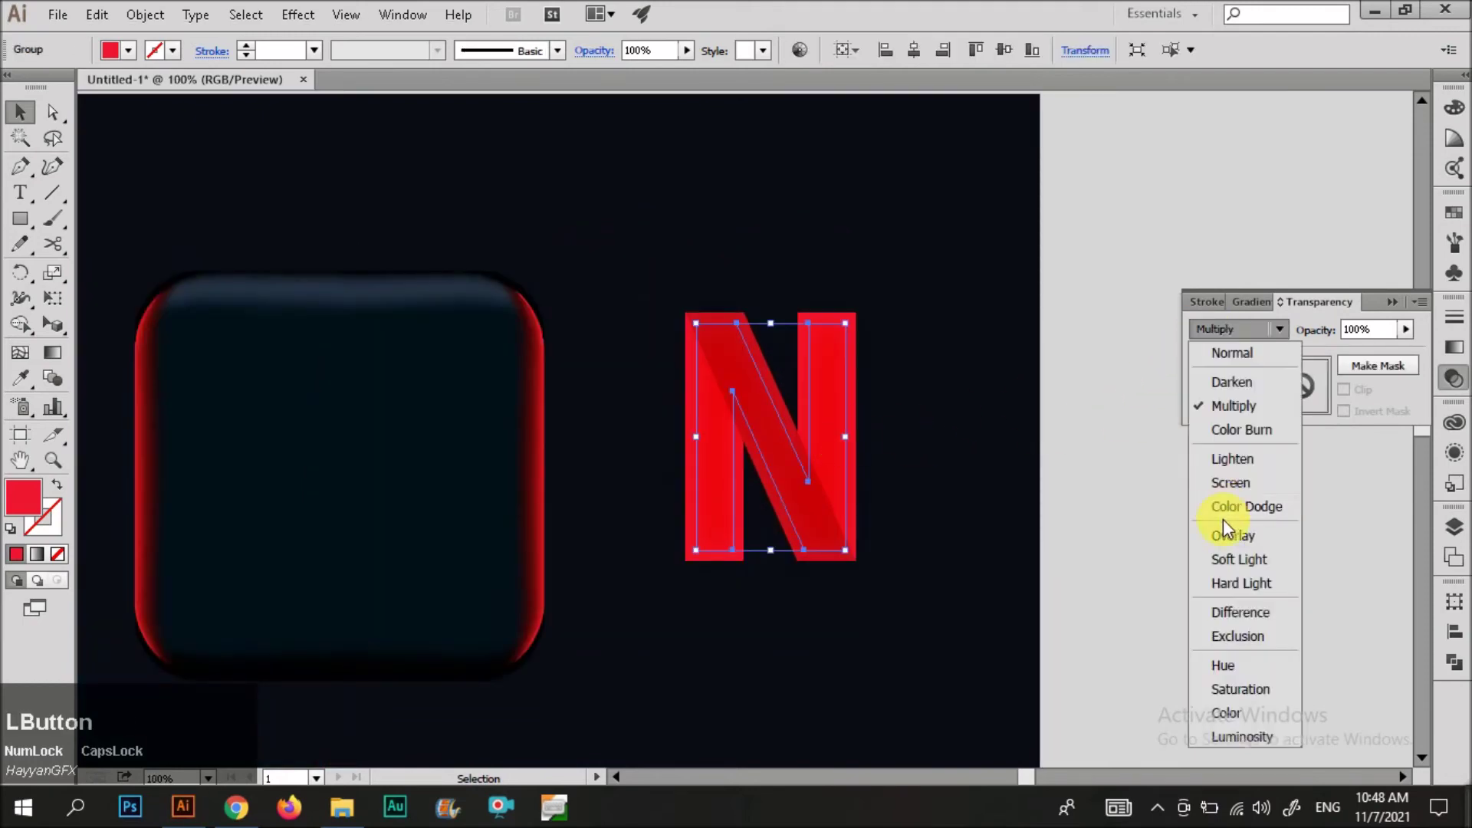
{"action": "left_click", "coordinate": [1240, 535]}
{"action": "left_click", "coordinate": [1046, 446]}
- Set the blurred inset N's blending mode to Difference
{"action": "left_click", "coordinate": [784, 464]}
{"action": "left_click", "coordinate": [1234, 329]}
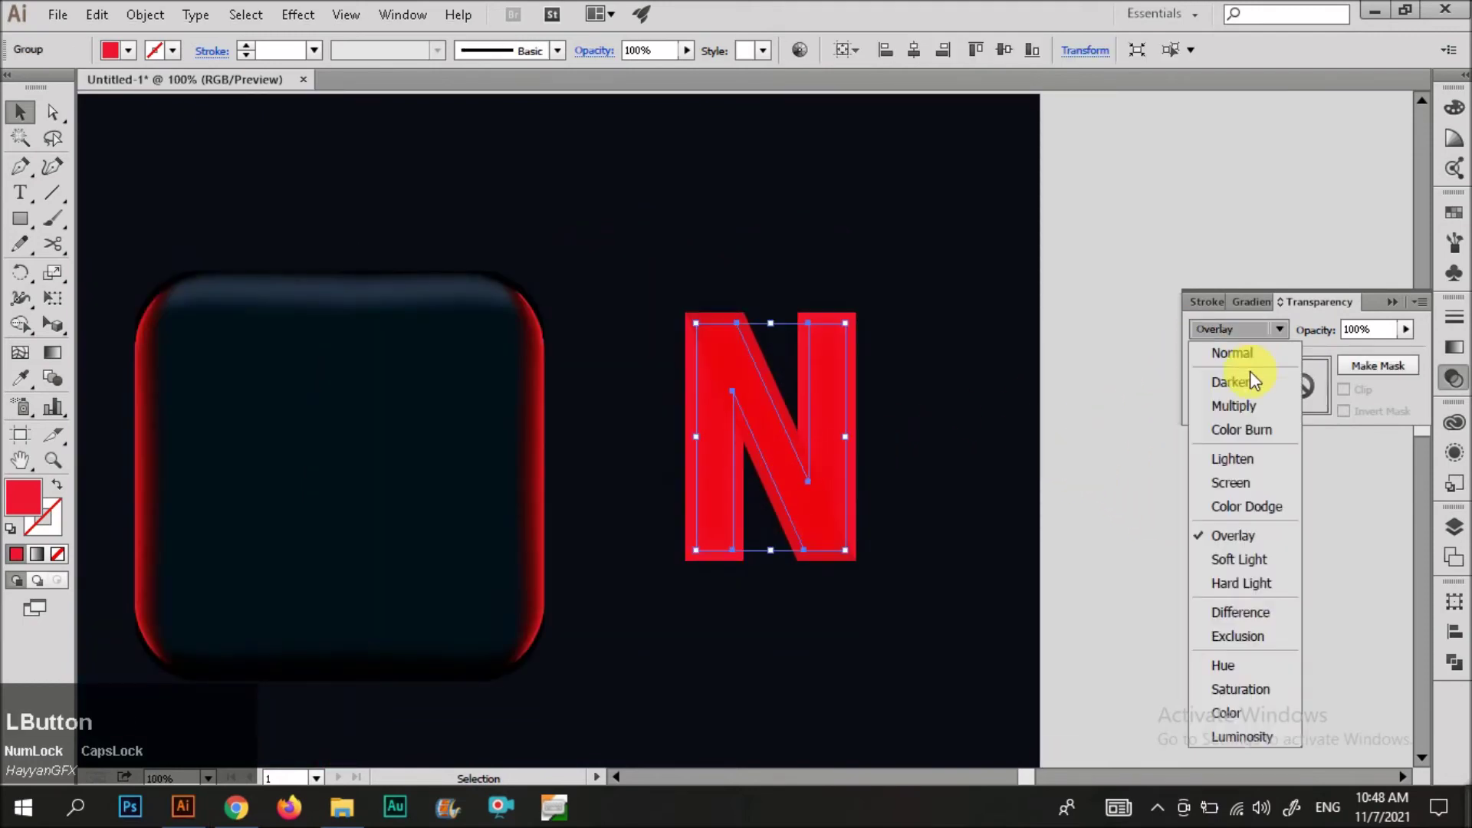
{"action": "left_click", "coordinate": [1255, 611]}
{"action": "left_click", "coordinate": [890, 519]}
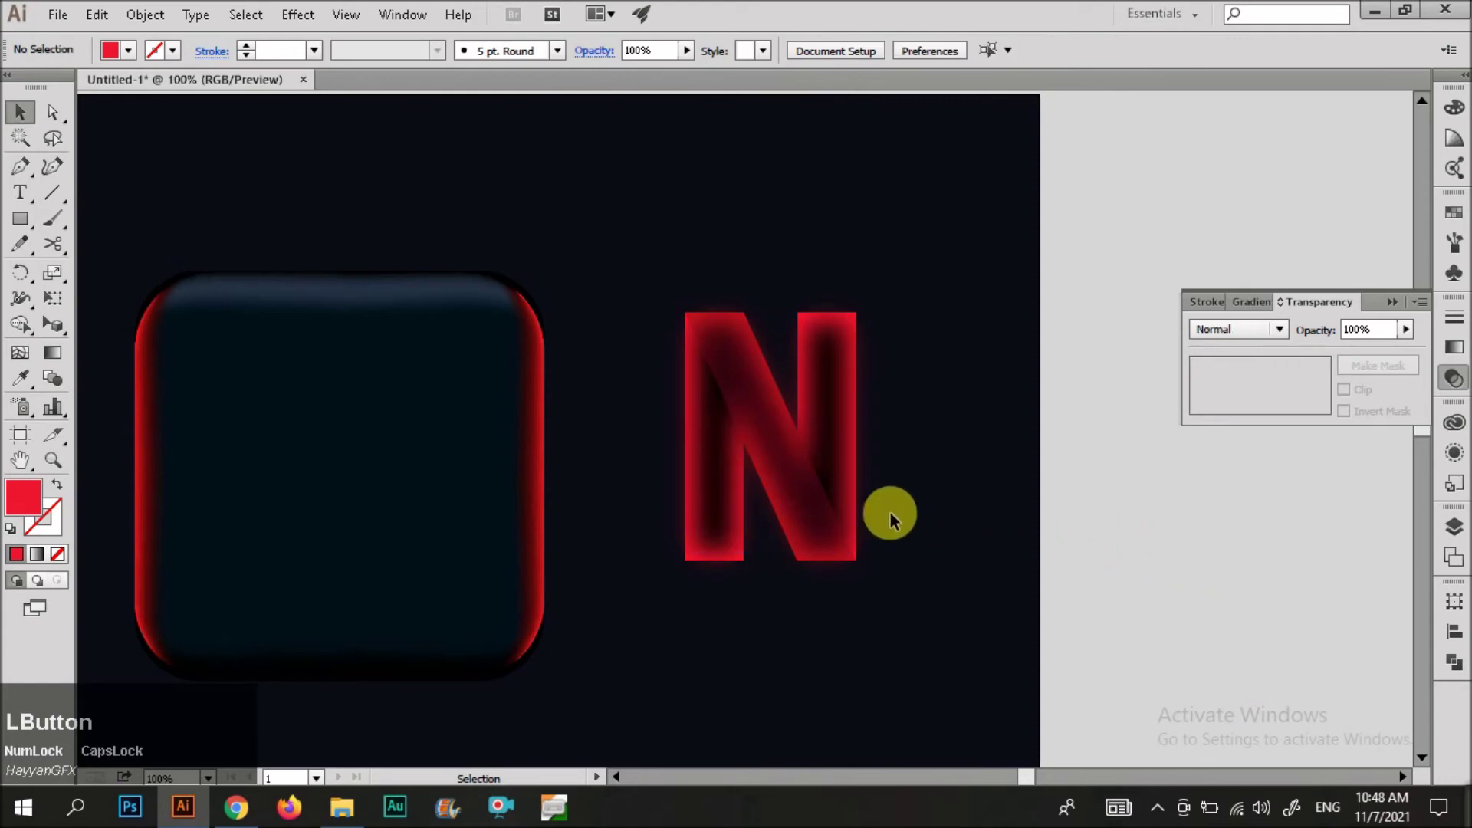
- Try the Exclusion and Lighten blending modes on the blurred inset N
{"action": "left_click", "coordinate": [814, 498]}
{"action": "left_click", "coordinate": [1238, 329]}
{"action": "left_click", "coordinate": [1237, 636]}
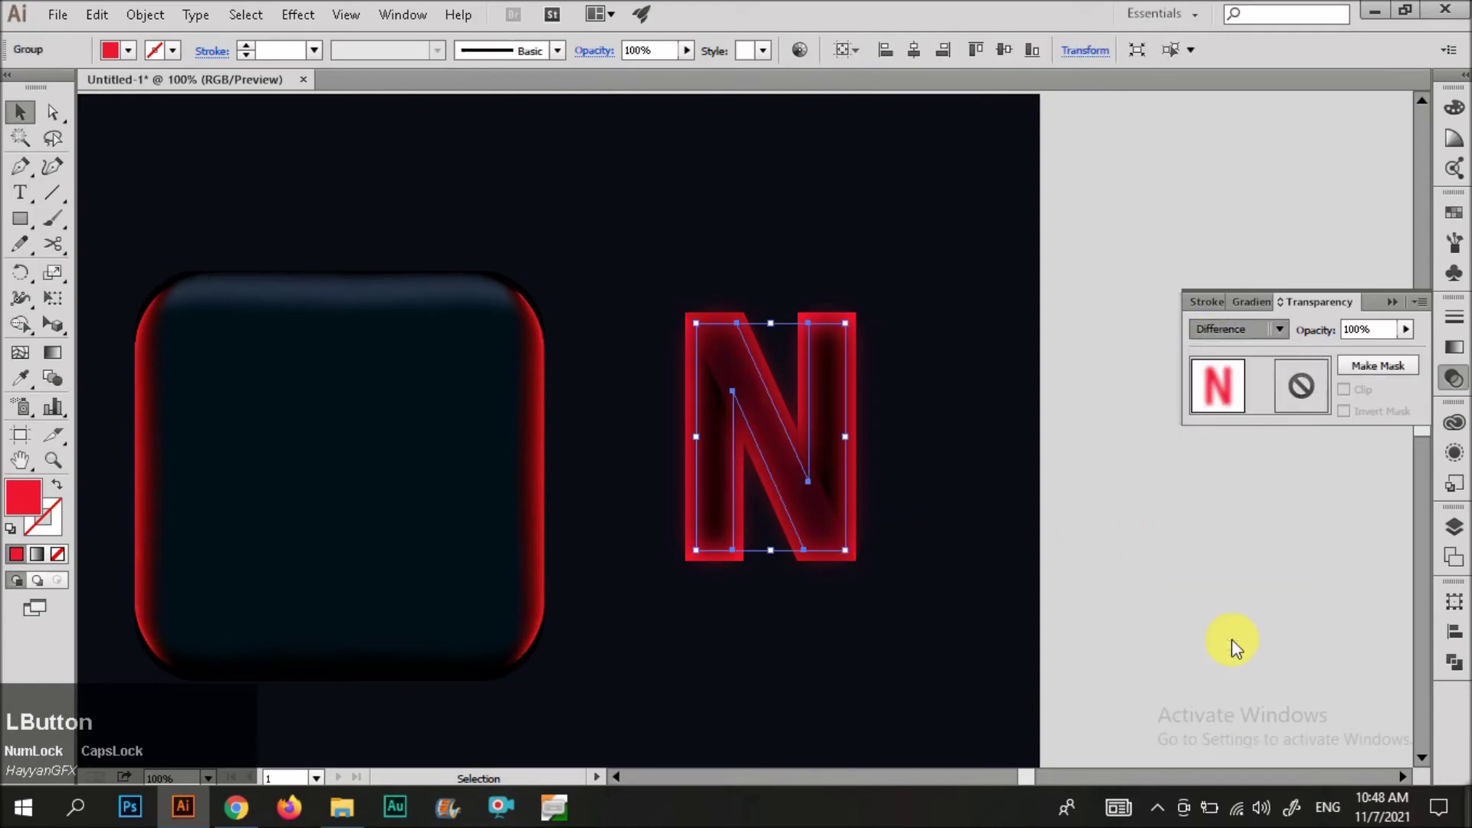
{"action": "left_click", "coordinate": [947, 527]}
{"action": "left_click", "coordinate": [836, 476]}
{"action": "left_click", "coordinate": [1238, 329]}
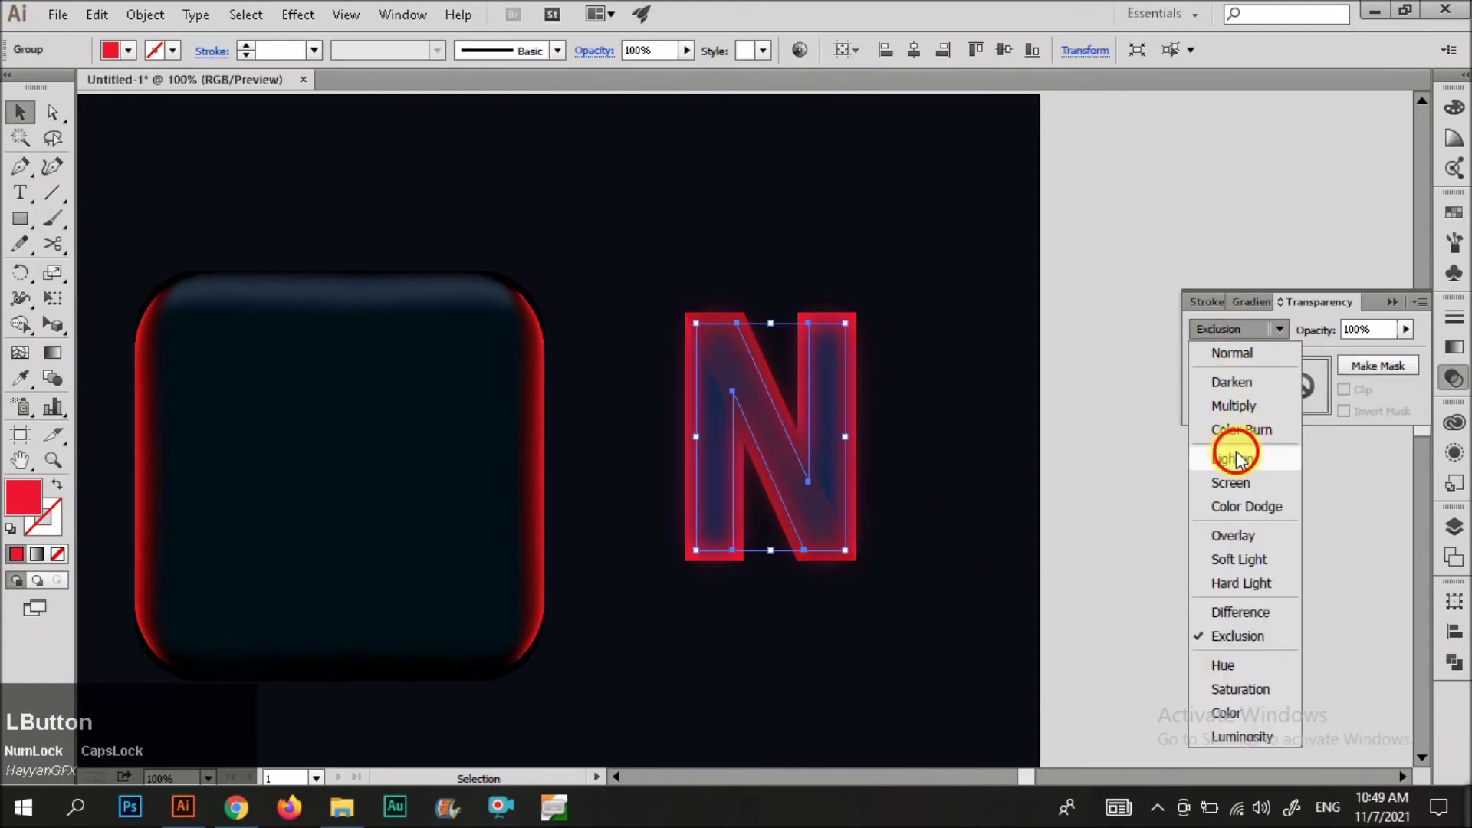
{"action": "left_click", "coordinate": [1236, 458]}
{"action": "left_click", "coordinate": [940, 466]}
- Delete the blurred inset N
{"action": "scroll", "coordinate": [940, 467], "scroll_direction": "down", "scroll_amount": 1}
{"action": "left_click", "coordinate": [867, 476]}
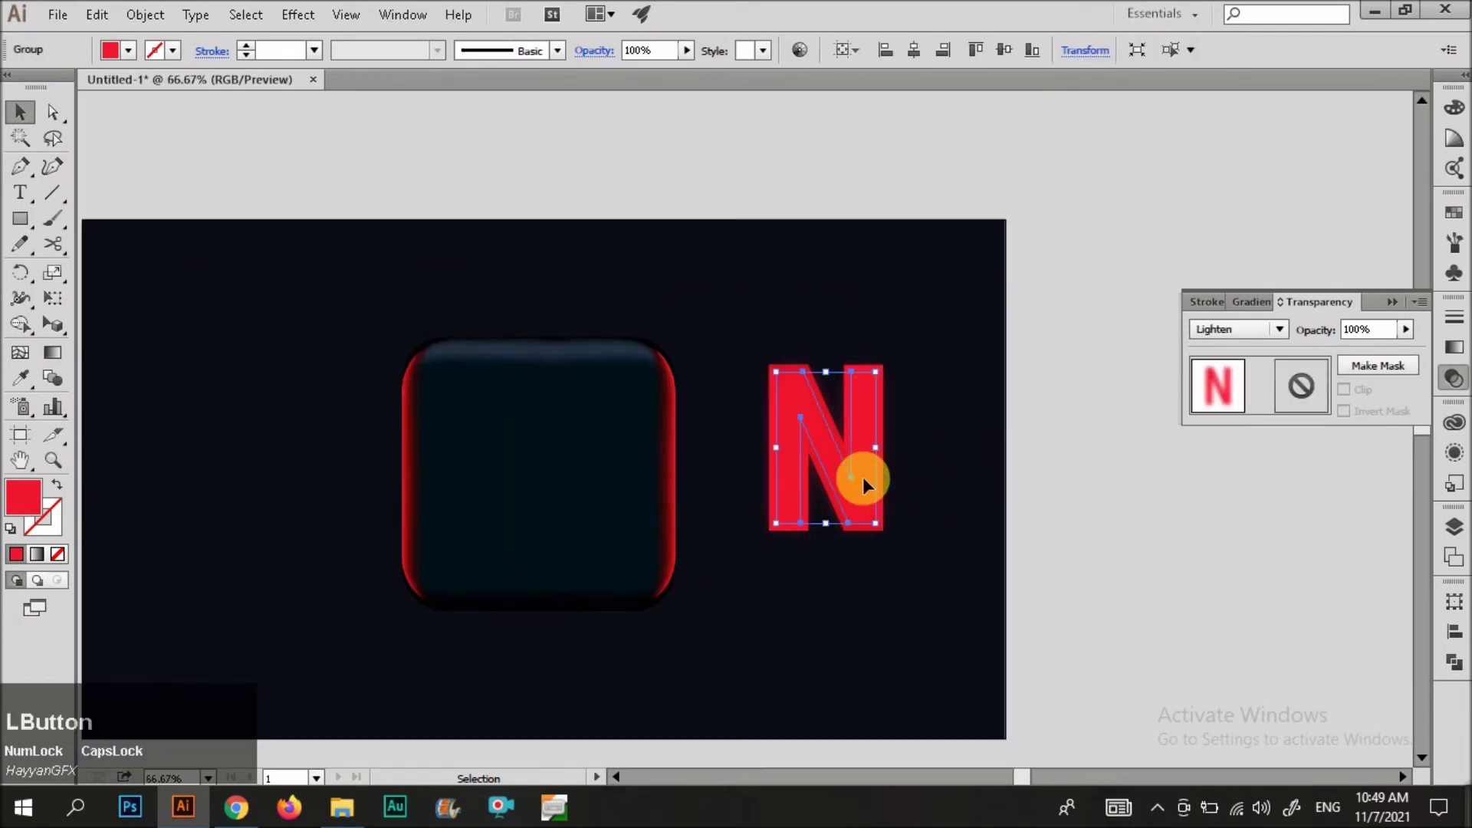
{"action": "key", "text": "Delete"}
- Group the parts of the remaining letter N and centre it on the rounded-square icon
{"action": "left_click_drag", "start_coordinate": [921, 537], "coordinate": [790, 332]}
{"action": "key", "text": "ctrl+g"}
{"action": "left_click", "coordinate": [1102, 433]}
{"action": "left_click_drag", "start_coordinate": [882, 469], "coordinate": [596, 494]}
{"action": "left_click", "coordinate": [743, 485]}
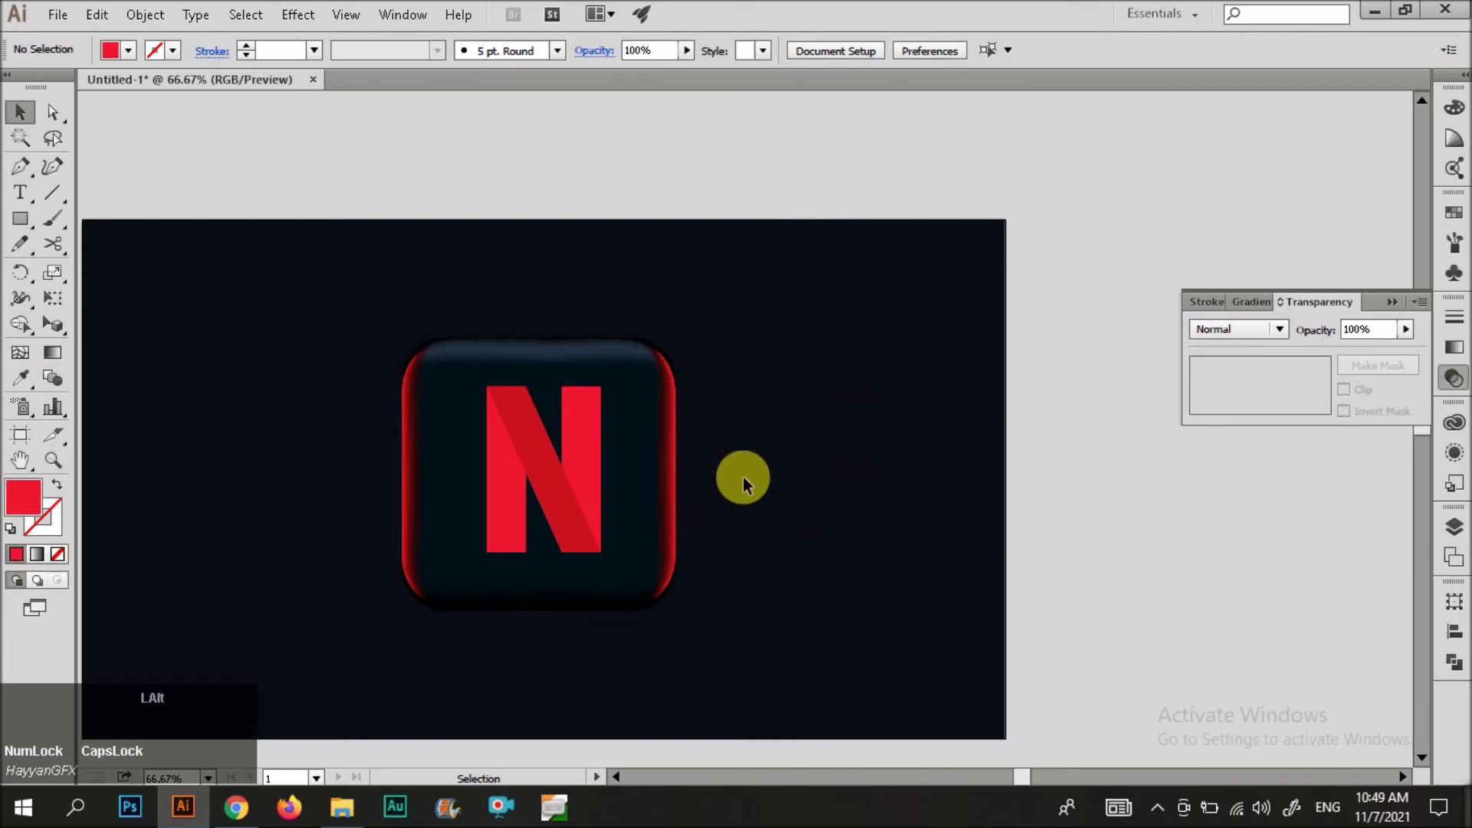
{"action": "scroll", "coordinate": [690, 388], "scroll_direction": "down", "scroll_amount": 1}
{"action": "scroll", "coordinate": [601, 393], "scroll_direction": "down", "scroll_amount": 1}
{"action": "scroll", "coordinate": [553, 479], "scroll_direction": "up", "scroll_amount": 2}
{"action": "left_click_drag", "start_coordinate": [635, 410], "coordinate": [628, 411]}
{"action": "left_click", "coordinate": [756, 507]}
- Isolate the rounded-square group and adjust the black backing shape at its lower-right corner
{"action": "scroll", "coordinate": [757, 510], "scroll_direction": "up", "scroll_amount": 1}
{"action": "scroll", "coordinate": [757, 509], "scroll_direction": "up", "scroll_amount": 3}
{"action": "left_click", "coordinate": [680, 503]}
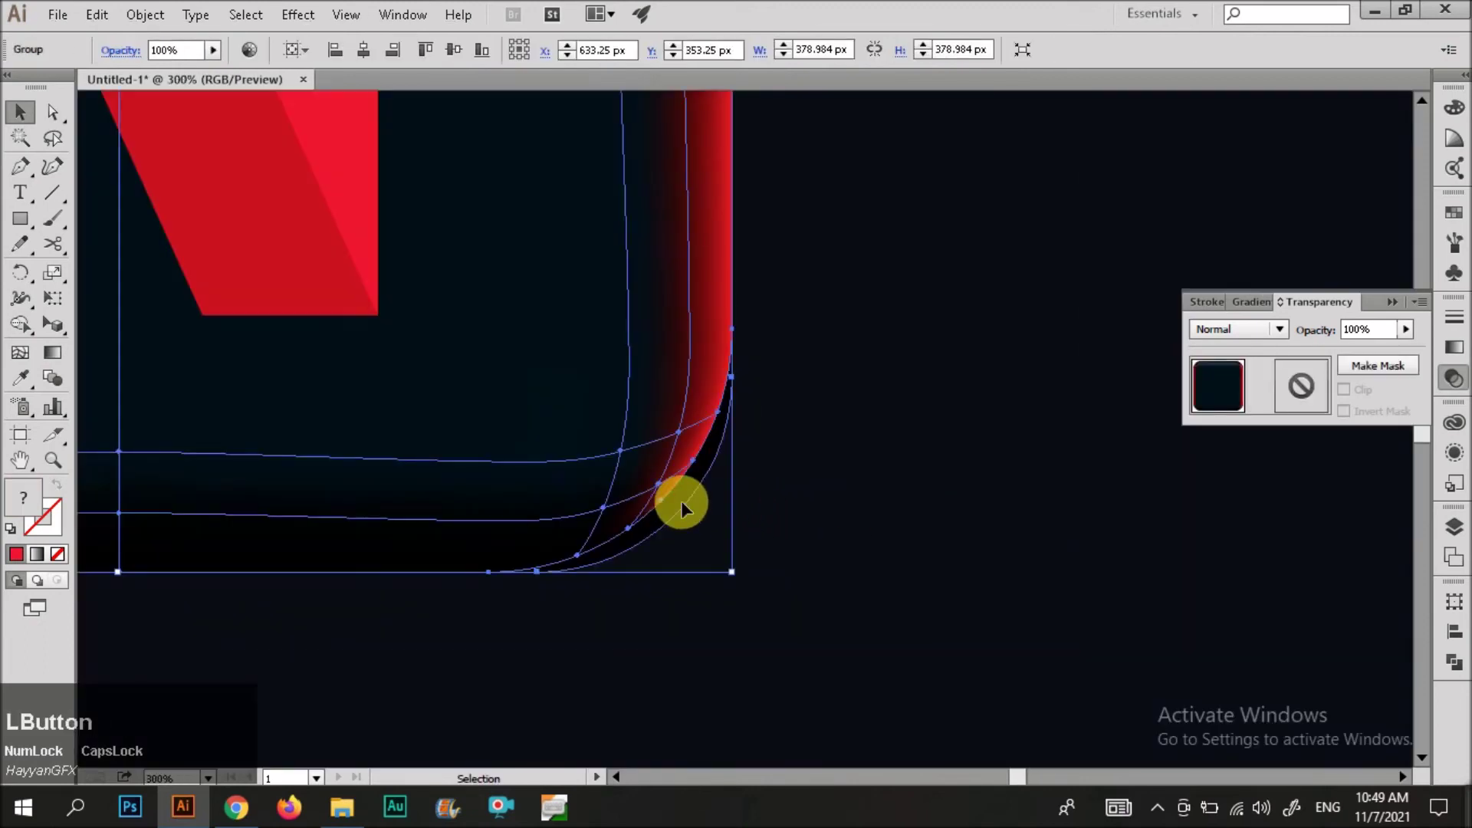
{"action": "double_click", "coordinate": [680, 503]}
{"action": "left_click", "coordinate": [689, 509]}
{"action": "key", "text": "a"}
{"action": "left_click_drag", "start_coordinate": [542, 382], "coordinate": [487, 333]}
{"action": "key", "text": "v"}
{"action": "scroll", "coordinate": [838, 496], "scroll_direction": "down", "scroll_amount": 4}
{"action": "double_click", "coordinate": [1120, 557]}
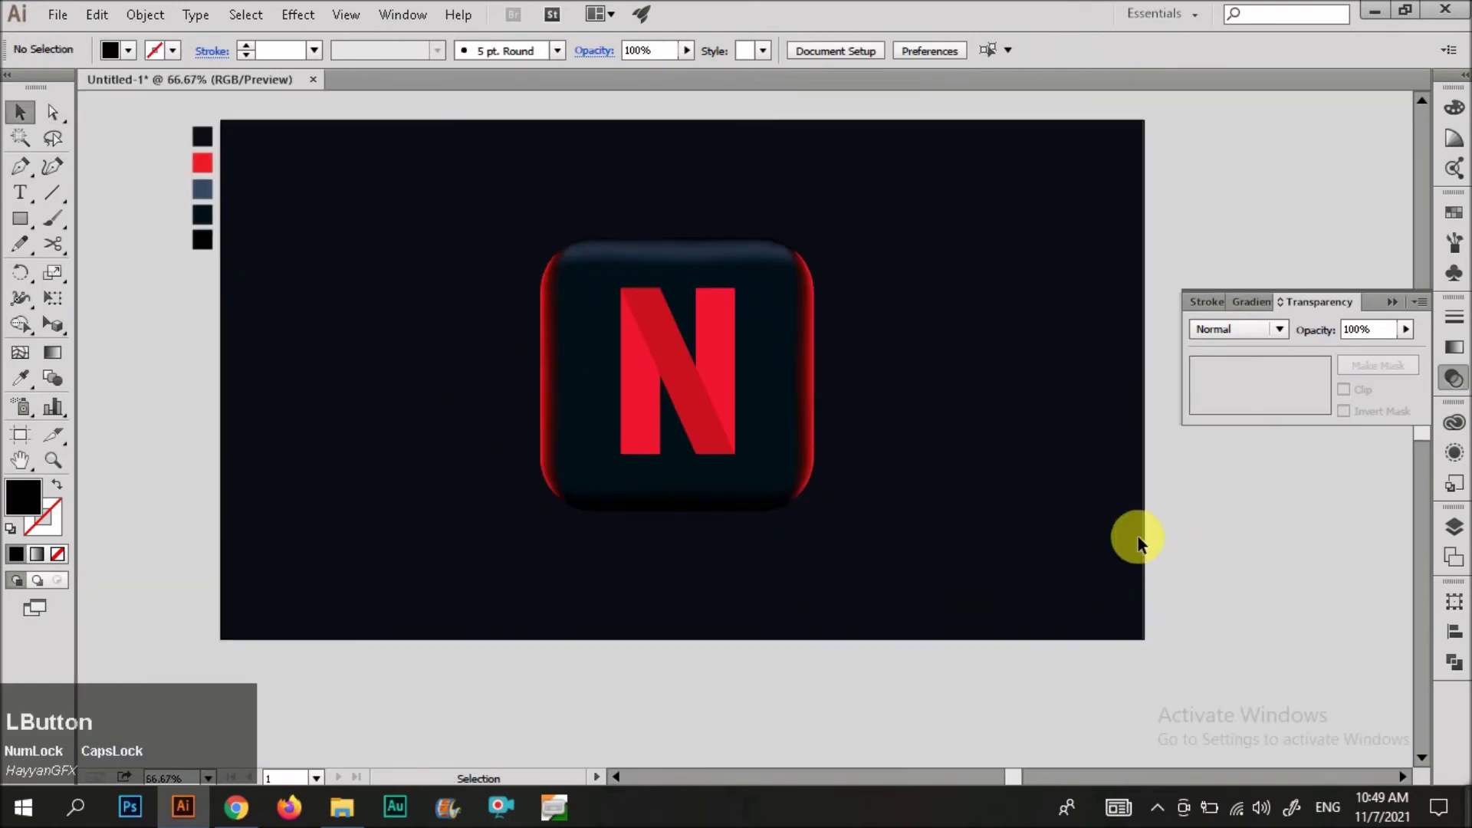
{"action": "scroll", "coordinate": [684, 430], "scroll_direction": "down", "scroll_amount": 1}
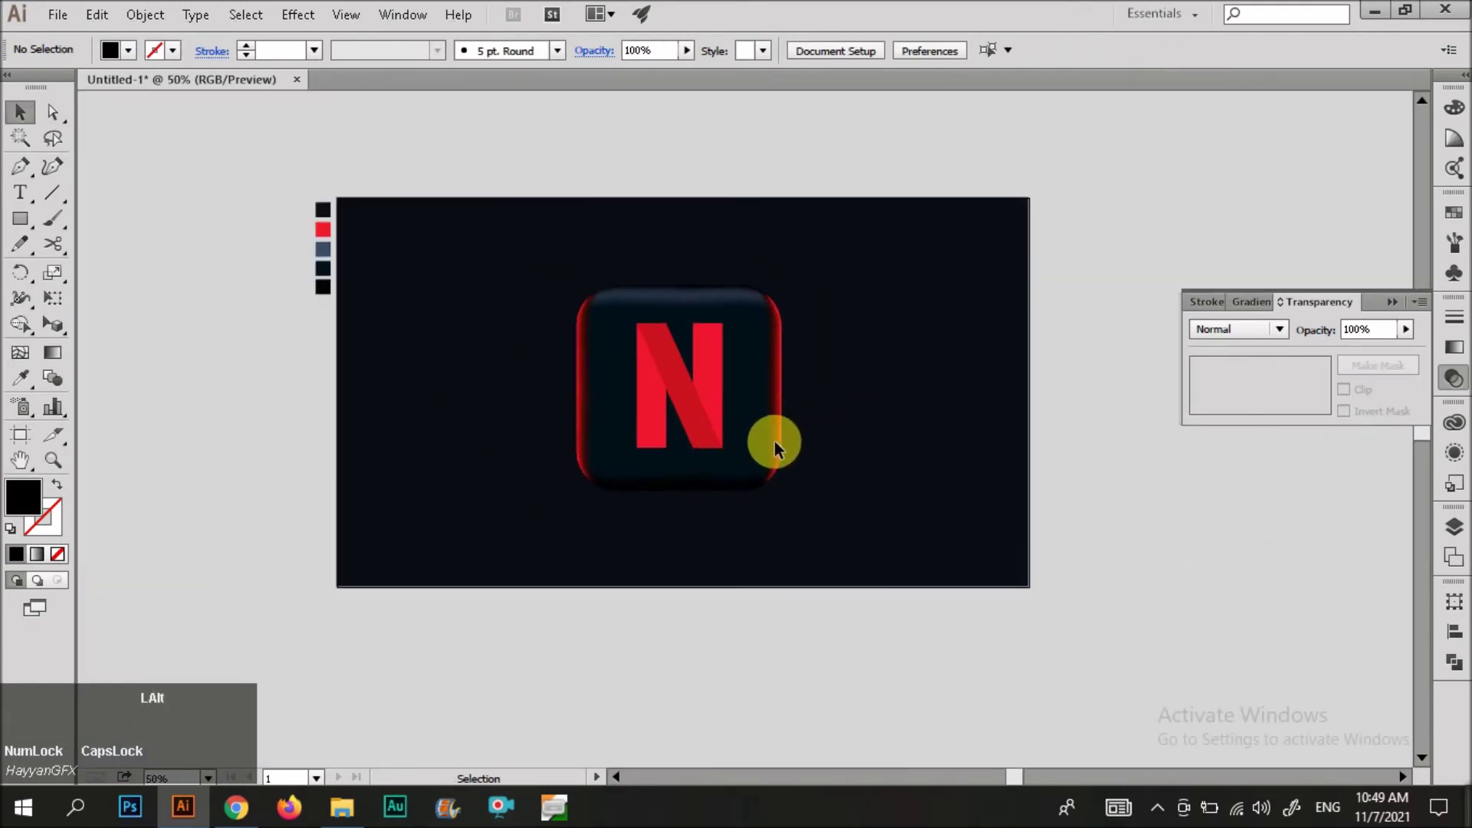
{"action": "scroll", "coordinate": [674, 450], "scroll_direction": "up", "scroll_amount": 1}
{"action": "key", "text": "m"}
{"action": "left_click_drag", "start_coordinate": [297, 469], "coordinate": [976, 483]}
{"action": "key", "text": "ctrl+z"}
- Draw a wide, flat black ellipse across the icon's base and send it behind the icon
{"action": "key", "text": "l"}
{"action": "left_click_drag", "start_coordinate": [270, 463], "coordinate": [1061, 506]}
{"action": "key", "text": "v"}
{"action": "left_click", "coordinate": [1158, 531]}
{"action": "left_click", "coordinate": [927, 497]}
{"action": "key", "text": "ctrl+["}
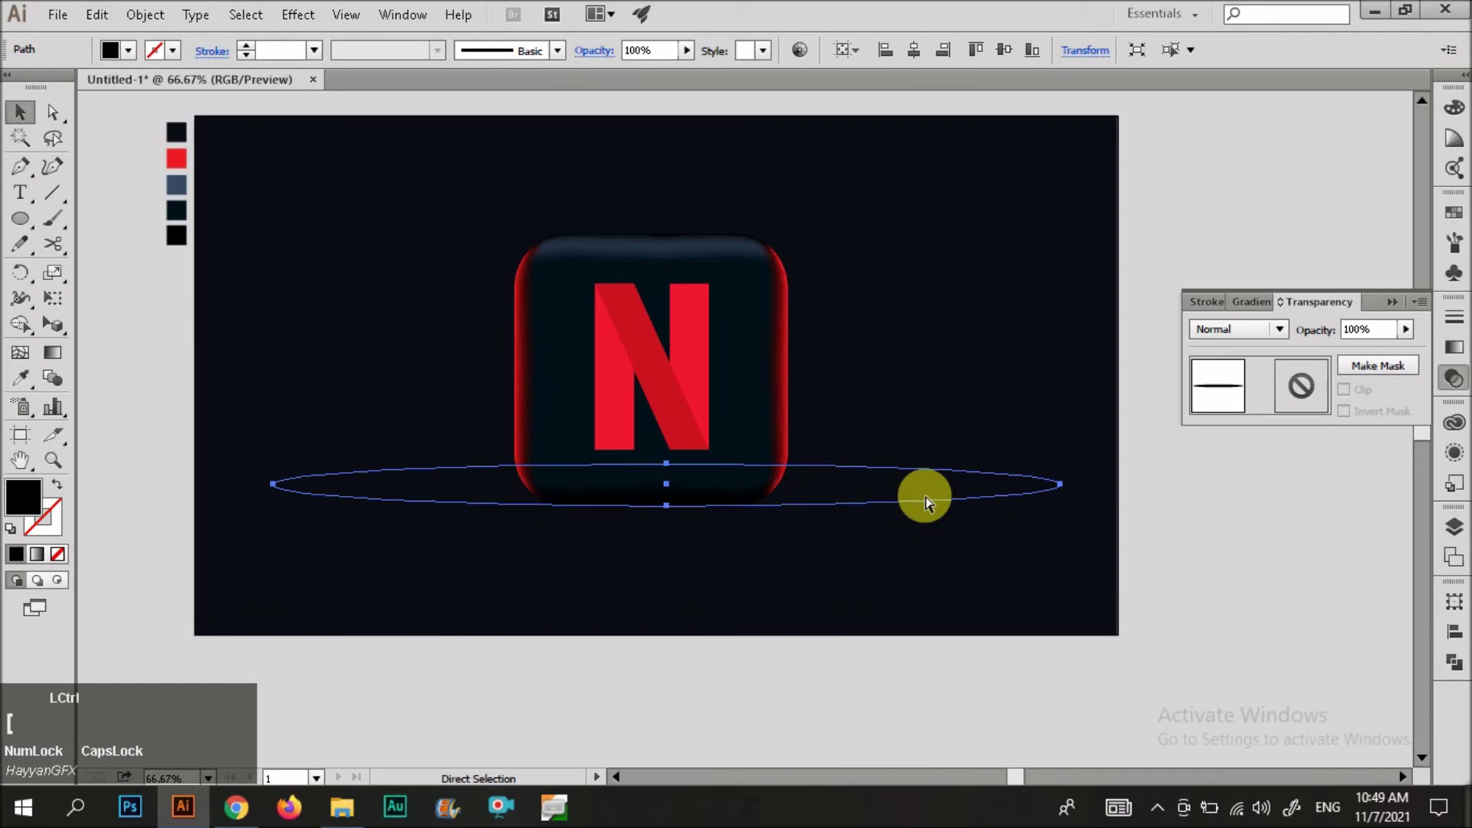
- Apply a Gaussian Blur with a radius of 46.6 pixels to the black ellipse
{"action": "left_click", "coordinate": [297, 14]}
{"action": "mouse_move", "coordinate": [345, 381]}
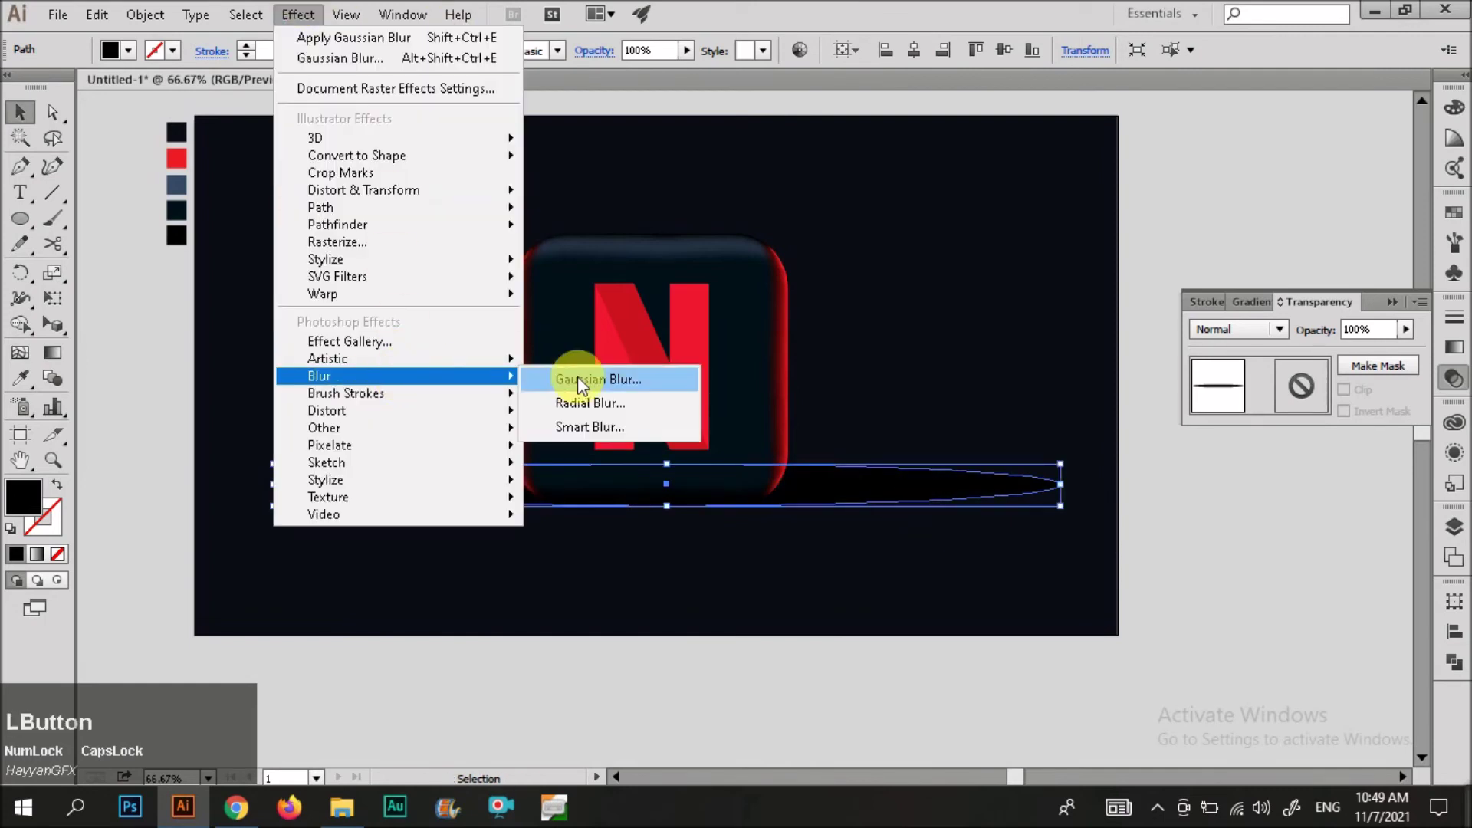
{"action": "left_click", "coordinate": [583, 380]}
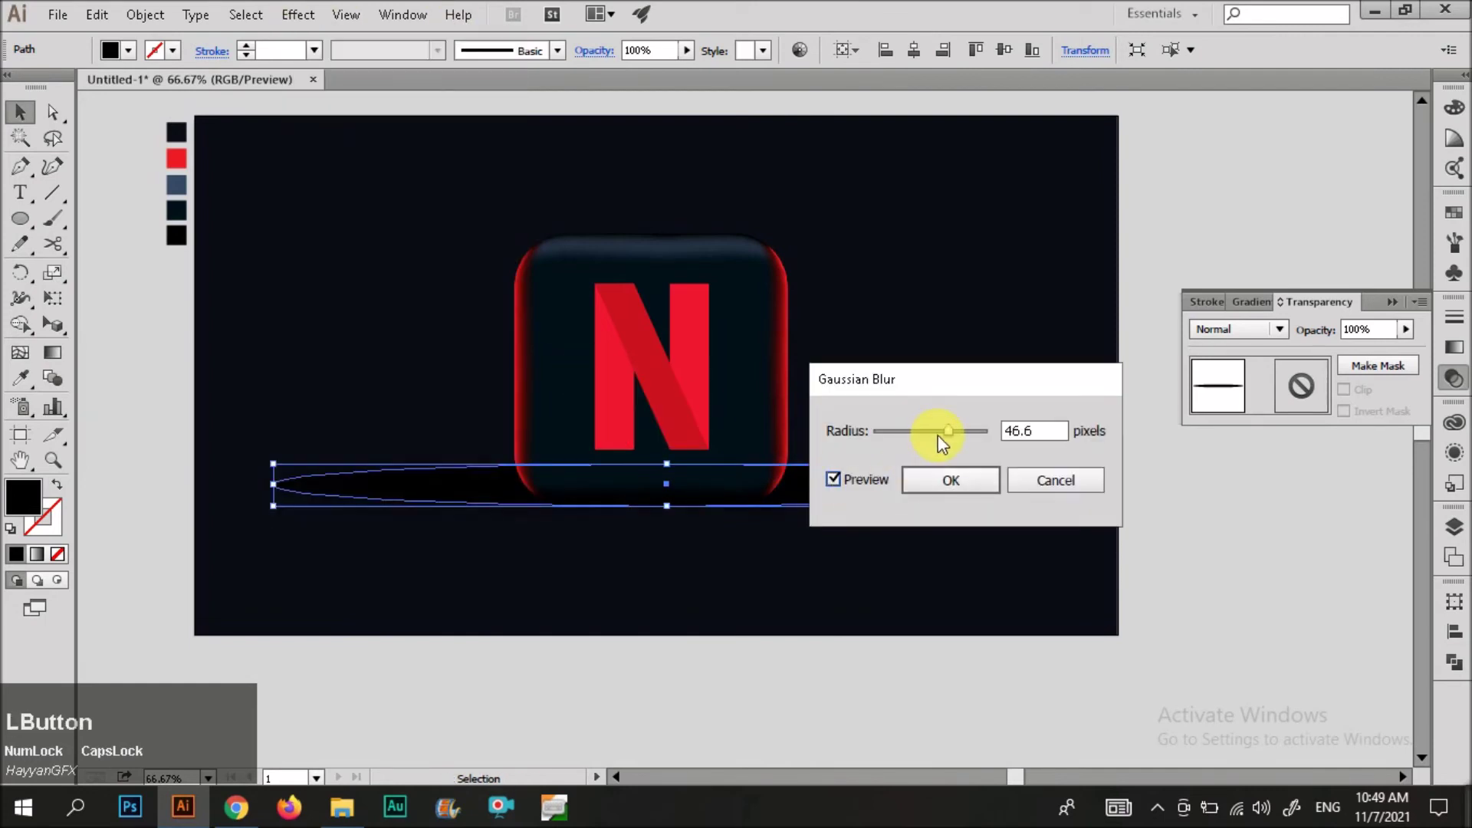
{"action": "key", "text": "Return"}
{"action": "left_click", "coordinate": [1153, 556]}
- Lower the opacity of the blurred ellipse to 34%
{"action": "left_click", "coordinate": [842, 481]}
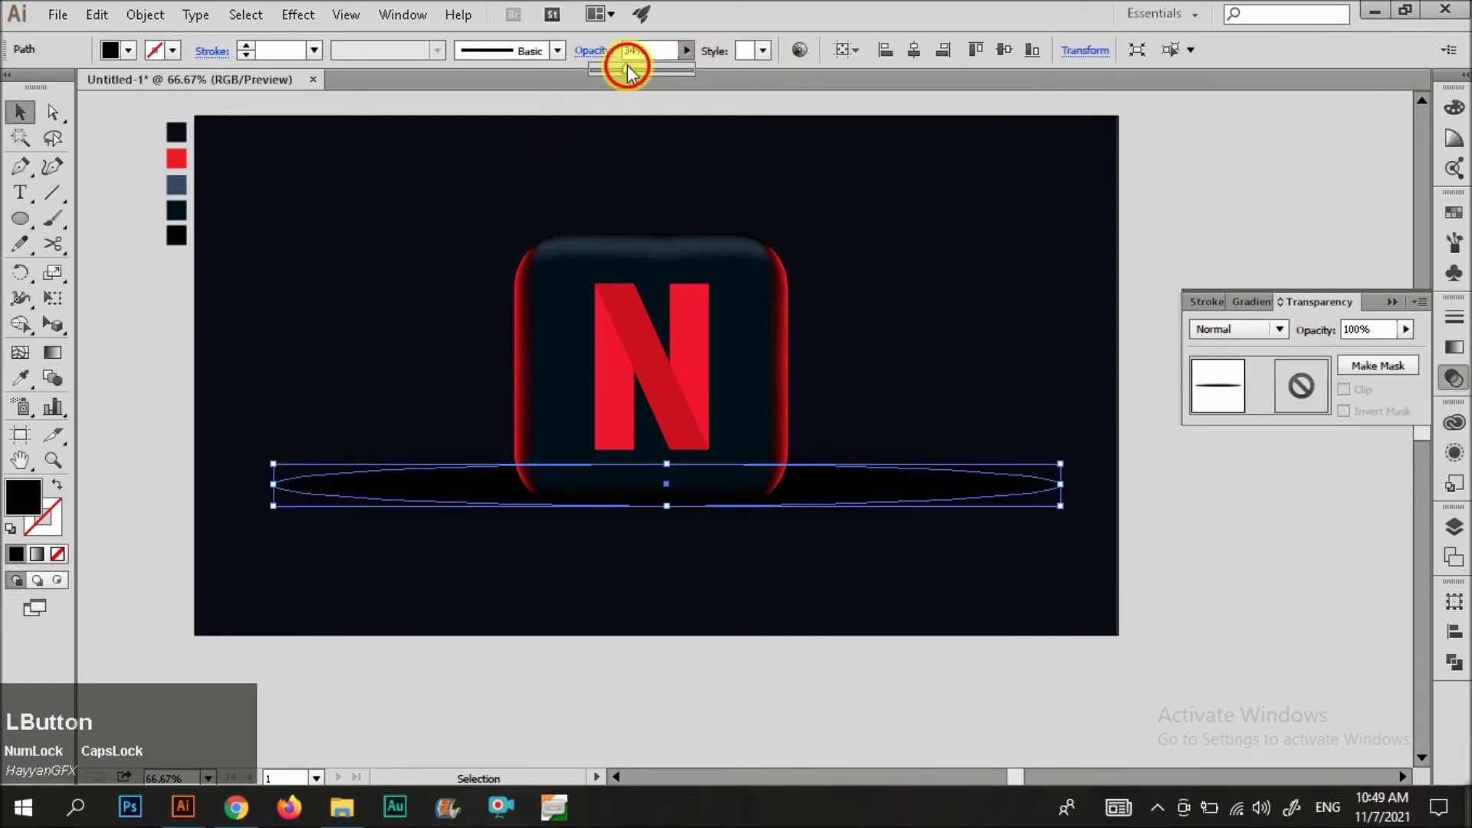
{"action": "left_click", "coordinate": [1167, 509]}
{"action": "left_click", "coordinate": [1159, 509]}
- Paste a copy of the shadow ellipse in place and narrow it to about two thirds of the width
{"action": "left_click", "coordinate": [891, 485]}
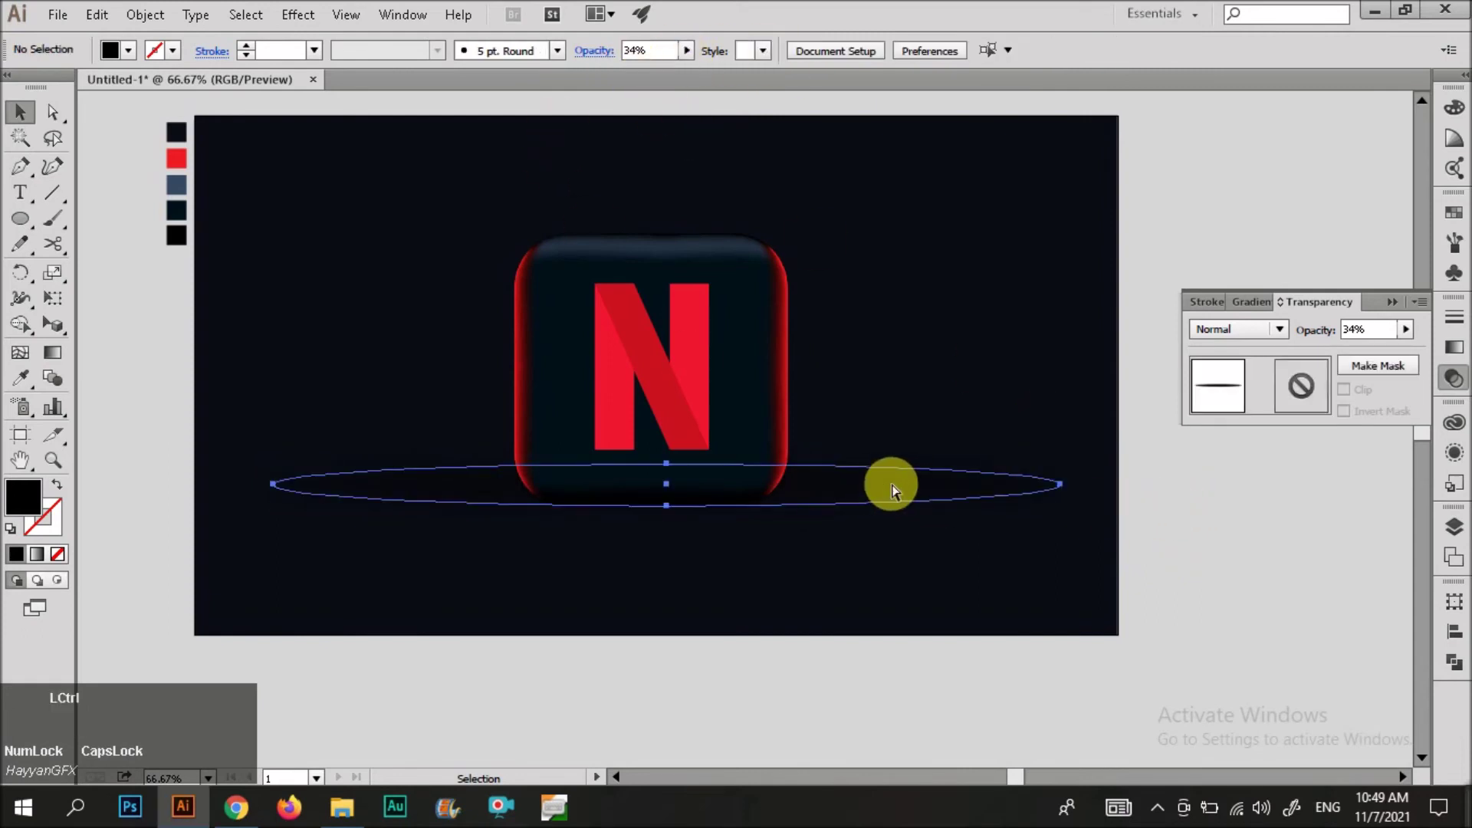
{"action": "key", "text": "ctrl+c"}
{"action": "key", "text": "ctrl+shift+v"}
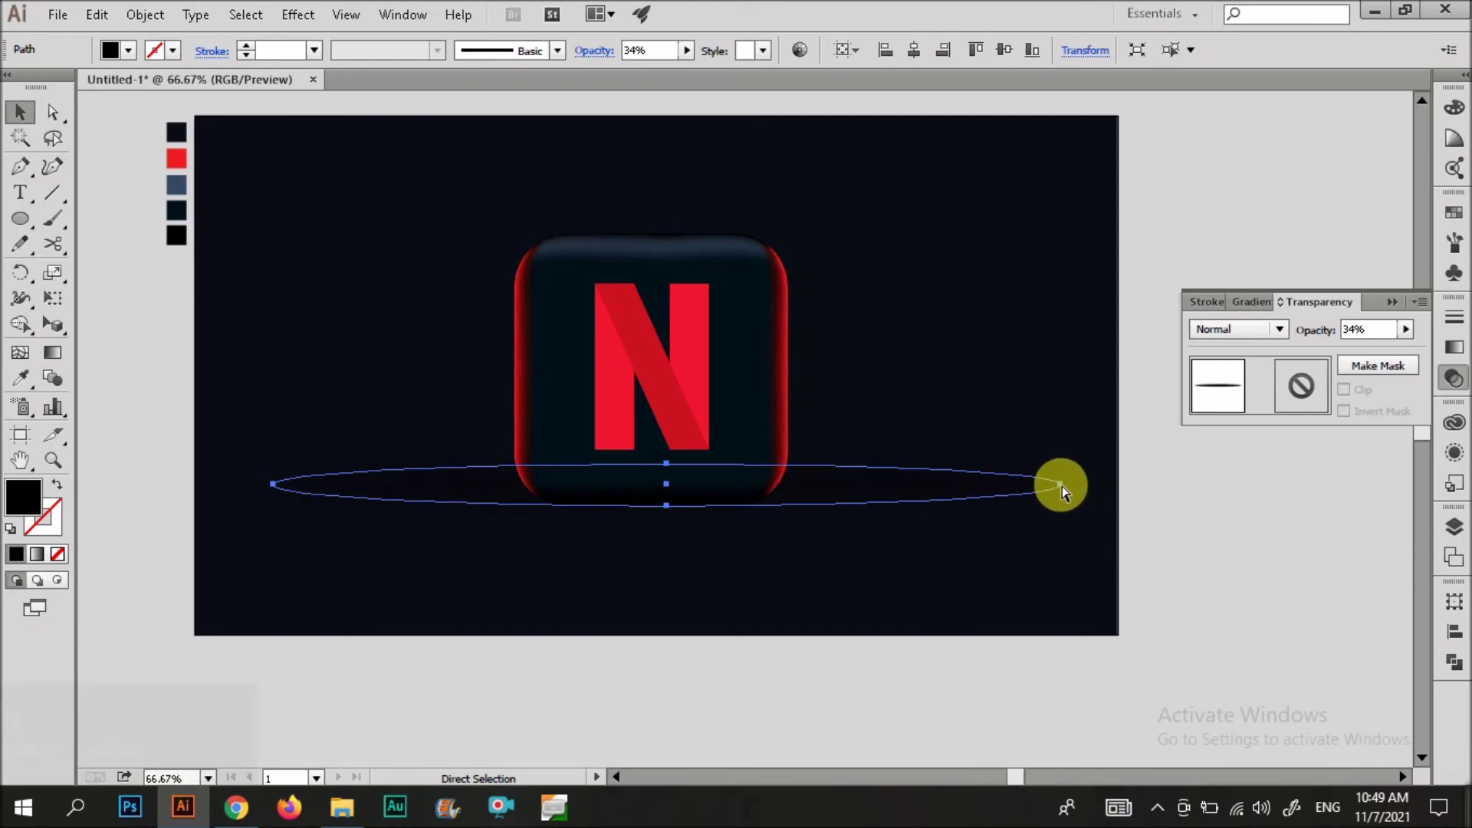
{"action": "left_click_drag", "start_coordinate": [1065, 485], "coordinate": [958, 502]}
{"action": "left_click", "coordinate": [1228, 523]}
- Paste another copy of the shadow ellipse, narrow it to slightly wider than the icon, and centre it under the icon
{"action": "left_click", "coordinate": [892, 497]}
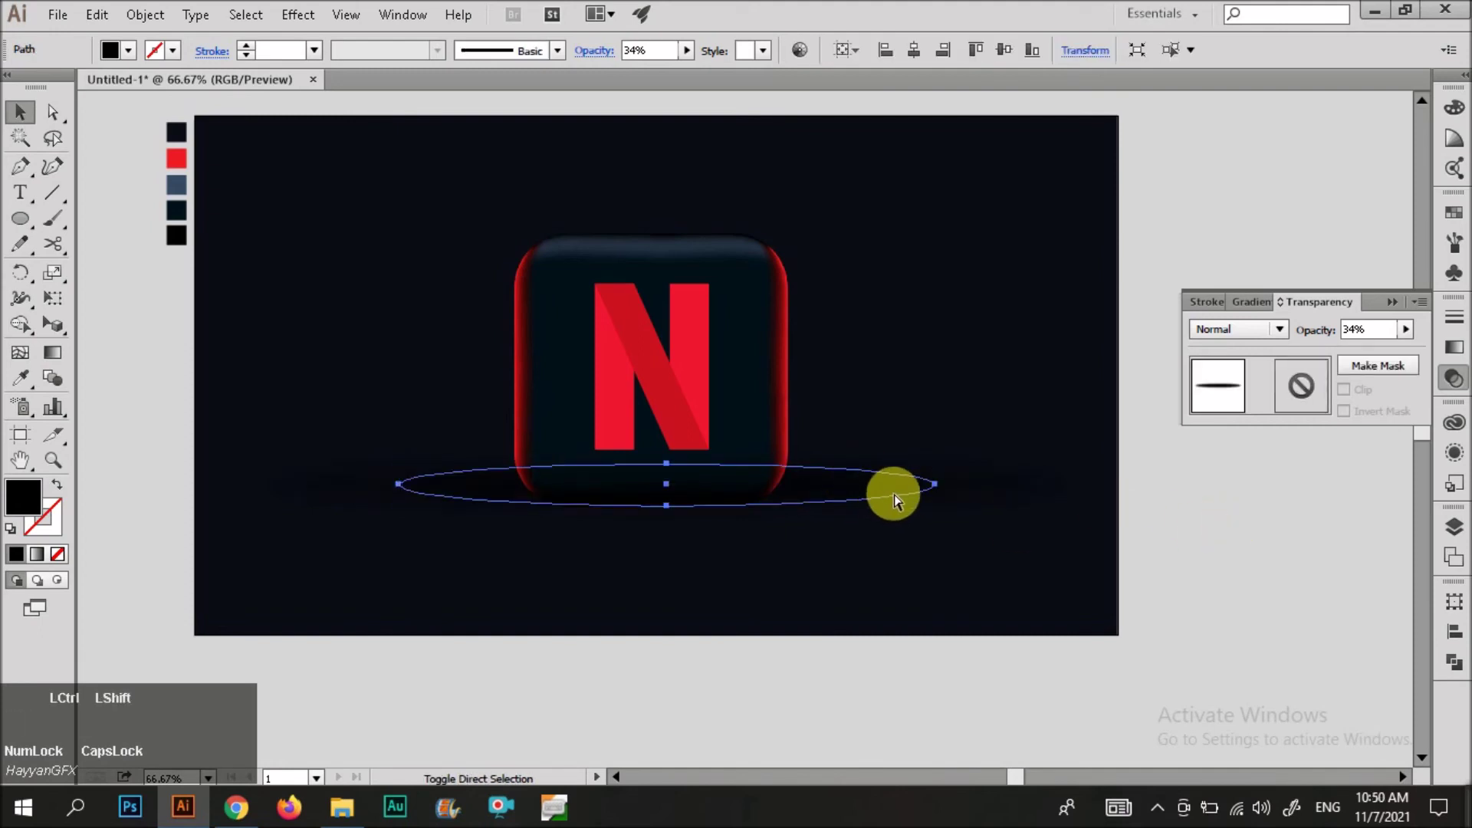
{"action": "left_click_drag", "start_coordinate": [934, 486], "coordinate": [790, 489]}
{"action": "left_click", "coordinate": [777, 488]}
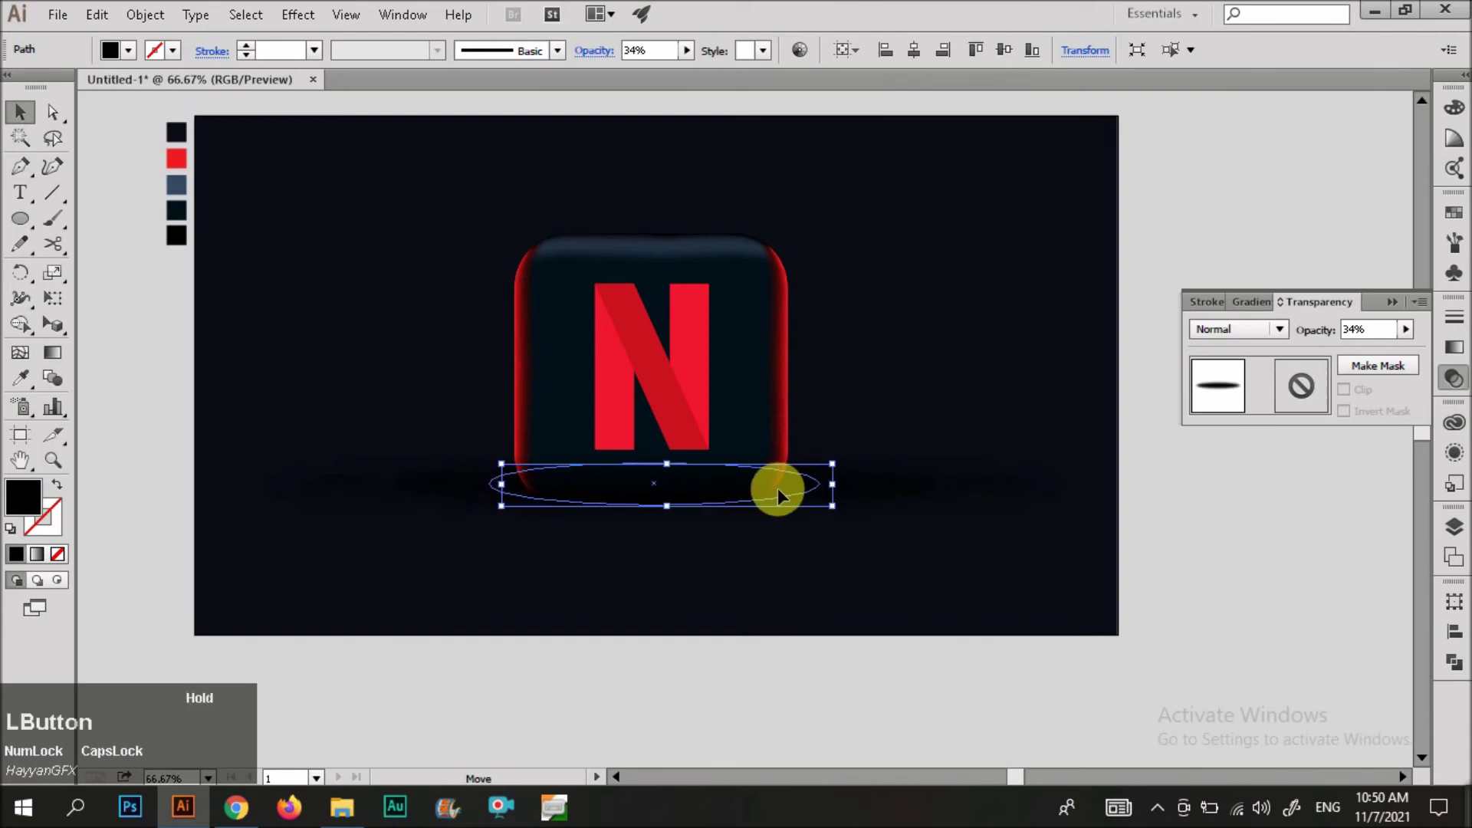
{"action": "left_click", "coordinate": [976, 583]}
{"action": "scroll", "coordinate": [1015, 600], "scroll_direction": "down", "scroll_amount": 1}
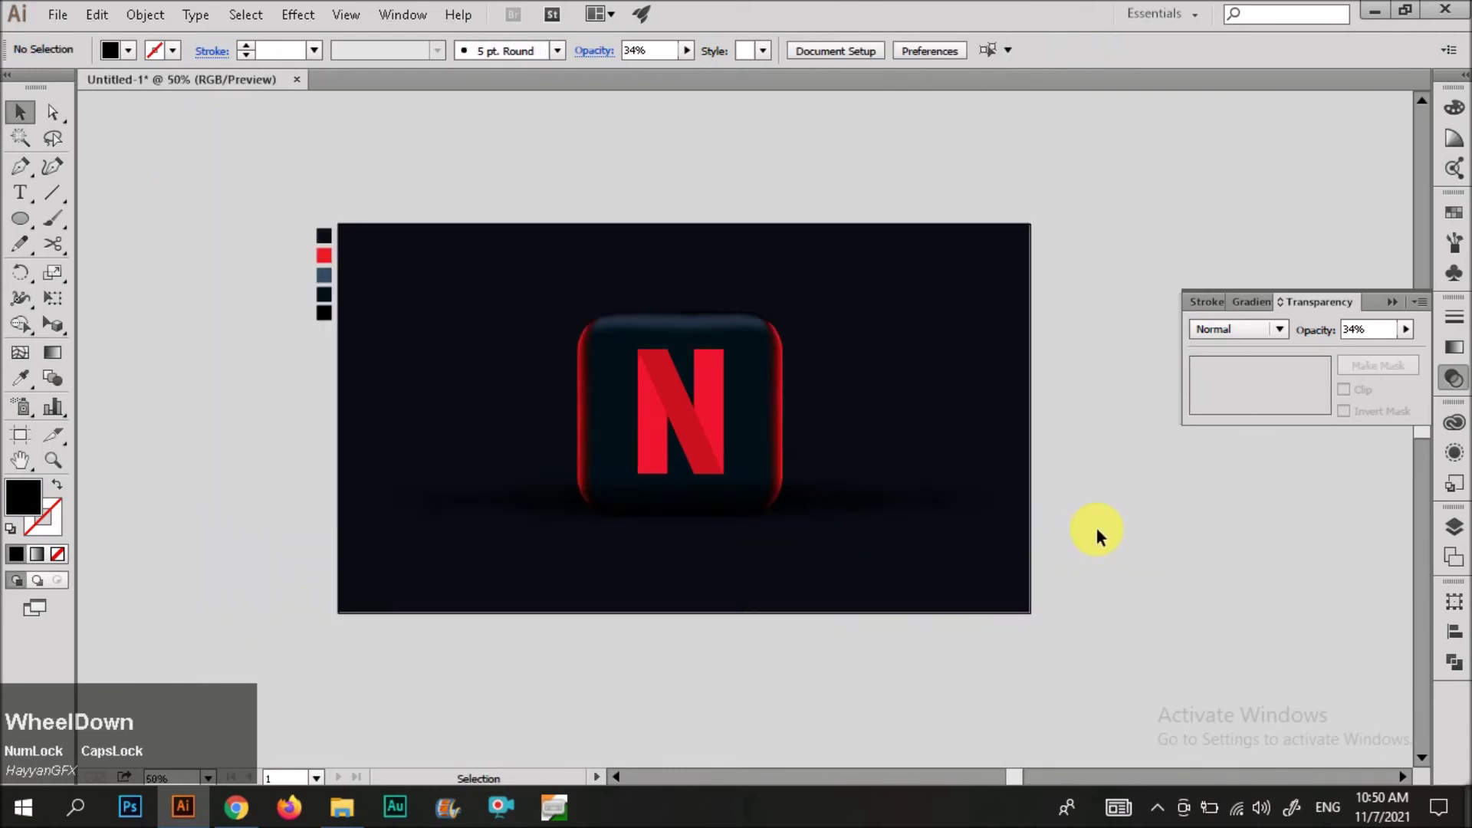
- Shift the widest shadow ellipse slightly left so it sits more evenly under the icon
{"action": "left_click", "coordinate": [859, 509]}
{"action": "left_click_drag", "start_coordinate": [880, 499], "coordinate": [924, 512]}
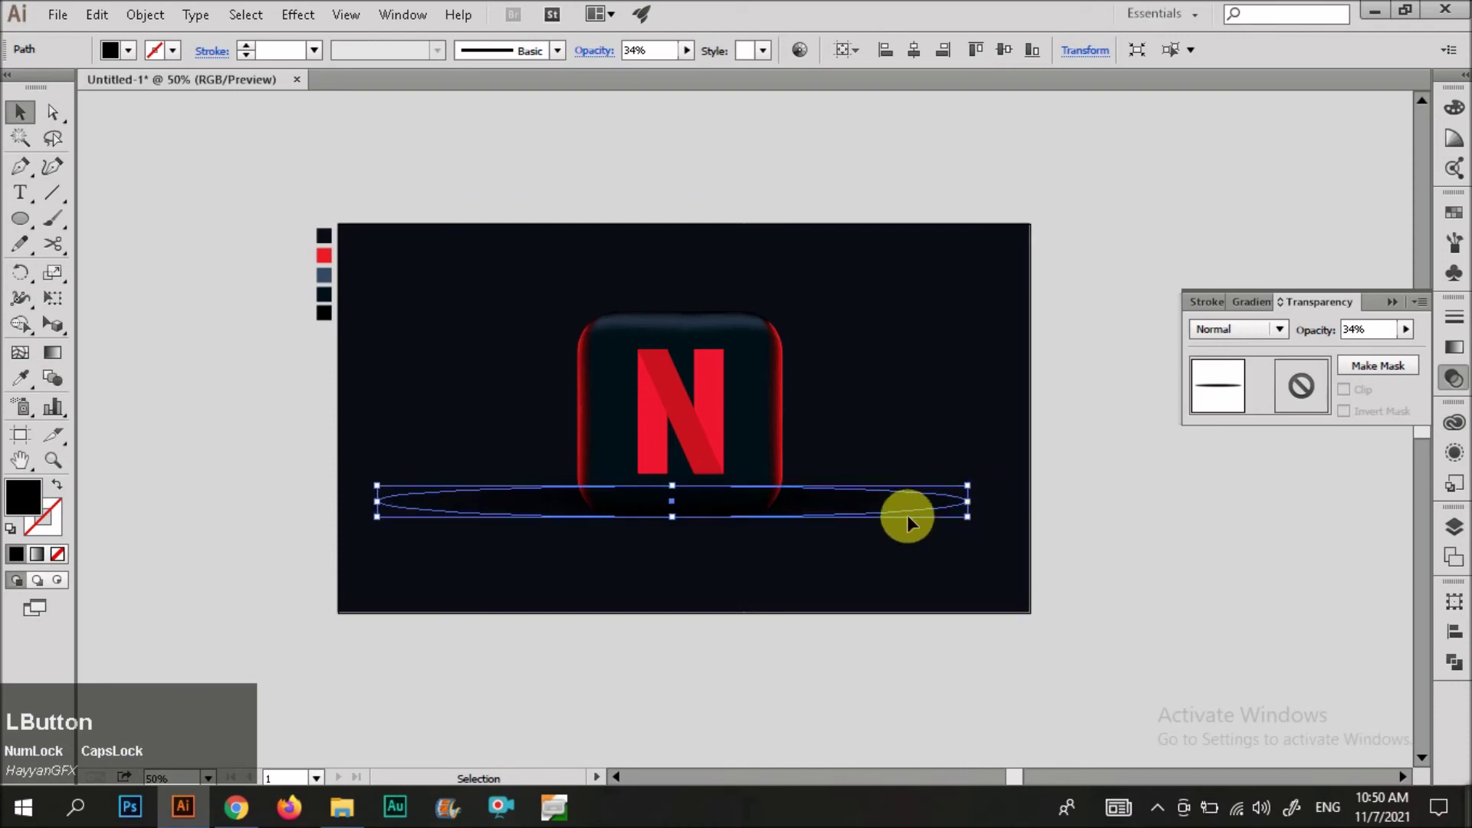
{"action": "key", "text": "v"}
{"action": "left_click", "coordinate": [1045, 536]}
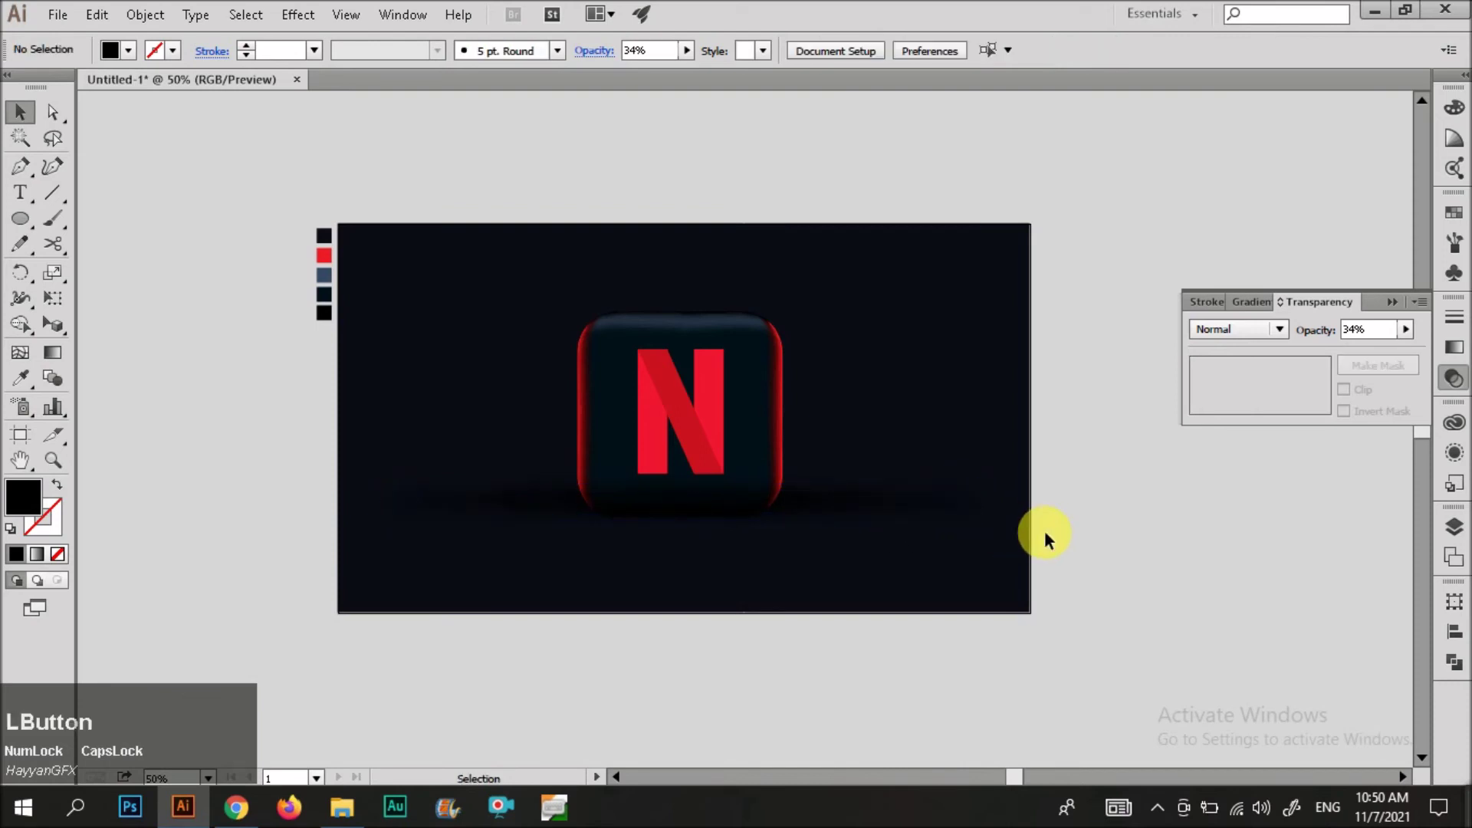
- Paste a copy of the icon with its N in place and flip it vertically below the original as a shortened reflection
{"action": "left_click", "coordinate": [749, 362]}
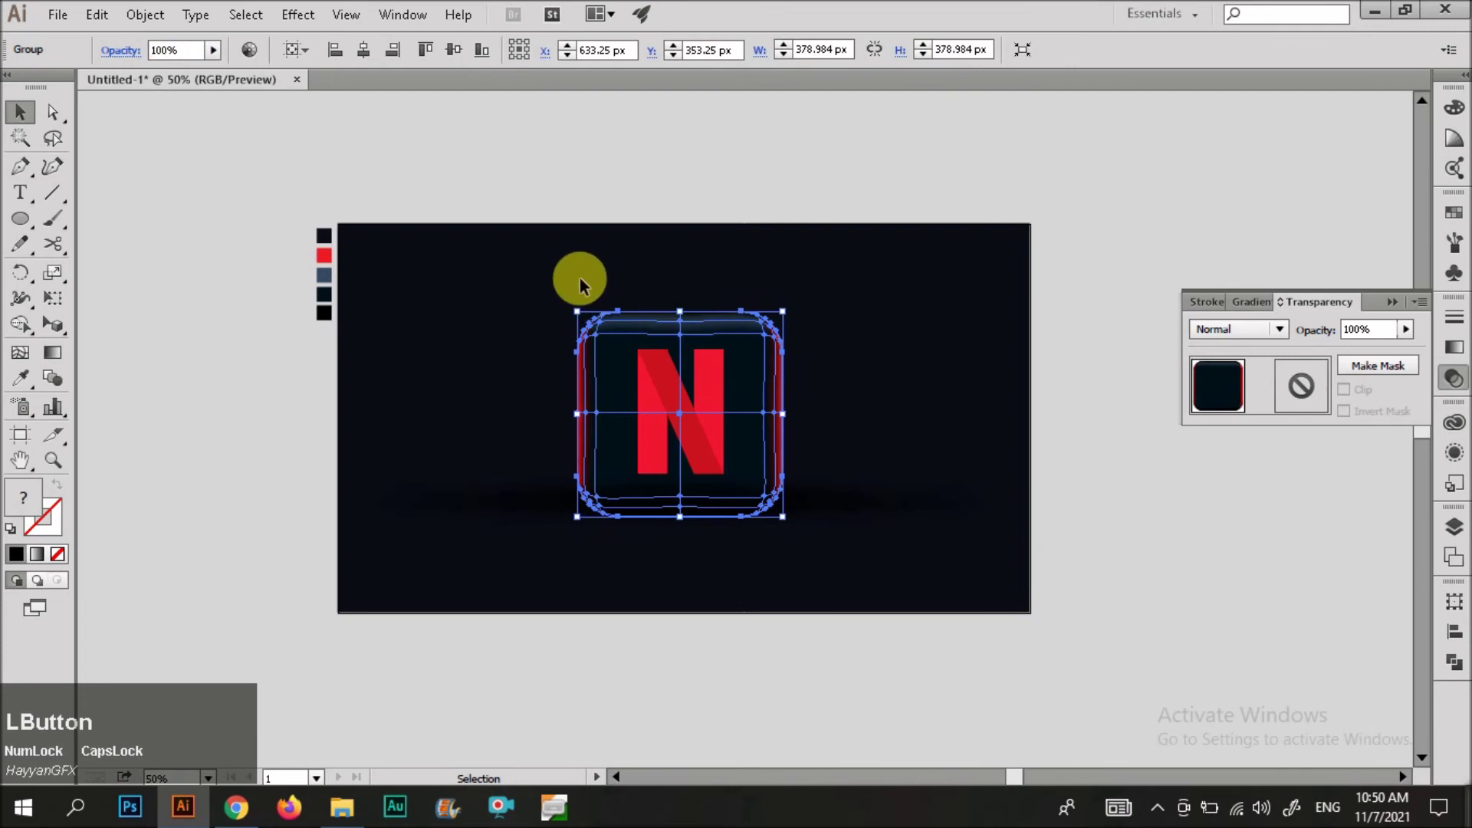
{"action": "key", "text": "ctrl+c"}
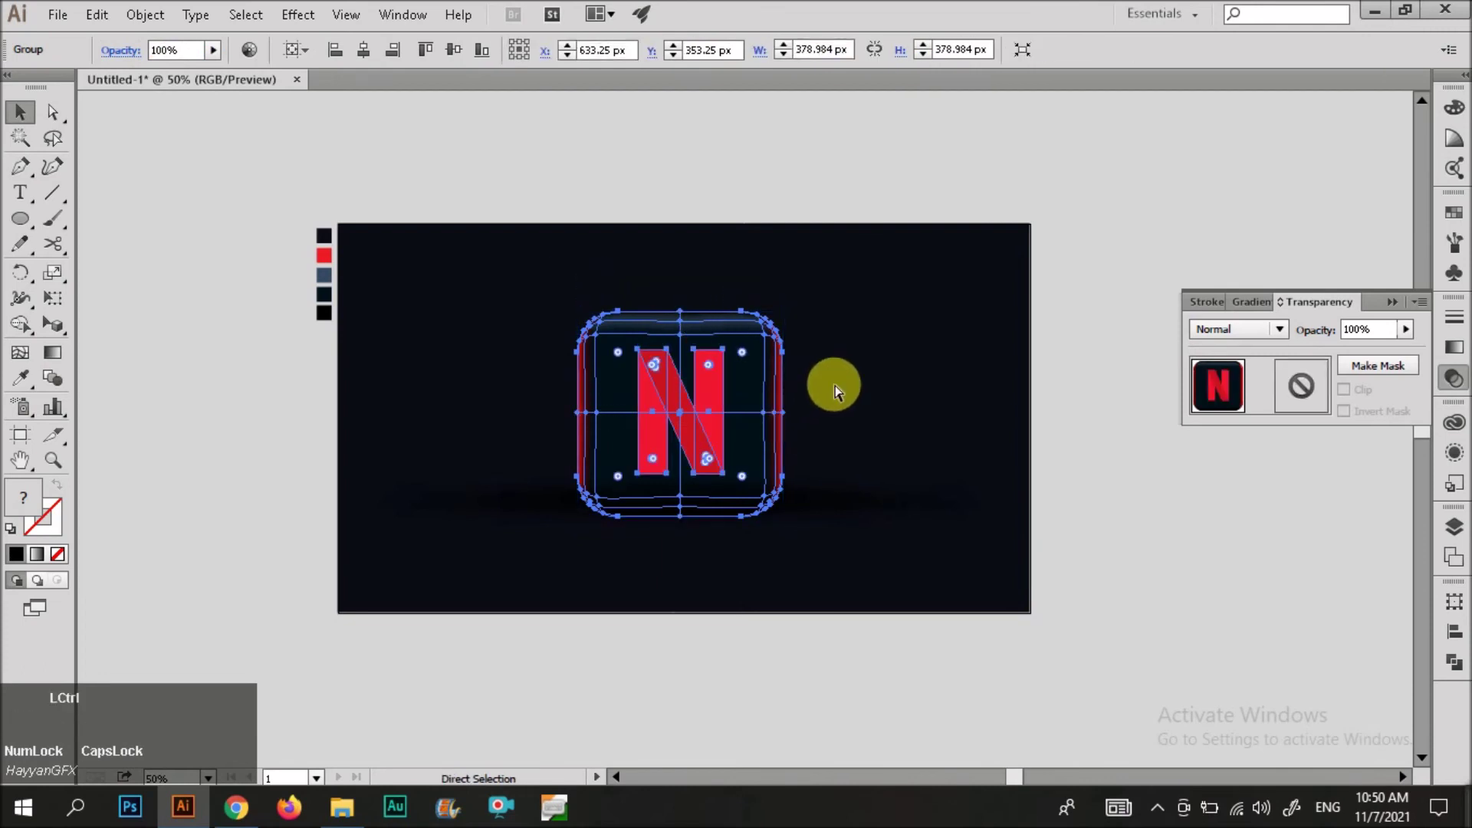
{"action": "left_click_drag", "start_coordinate": [682, 322], "coordinate": [687, 680]}
{"action": "key", "text": "v"}
{"action": "left_click", "coordinate": [806, 670]}
- Apply a Gaussian Blur with a radius of 76.1 pixels to the reflection
{"action": "left_click", "coordinate": [750, 602]}
{"action": "left_click", "coordinate": [300, 15]}
{"action": "mouse_move", "coordinate": [338, 376]}
{"action": "left_click", "coordinate": [623, 379]}
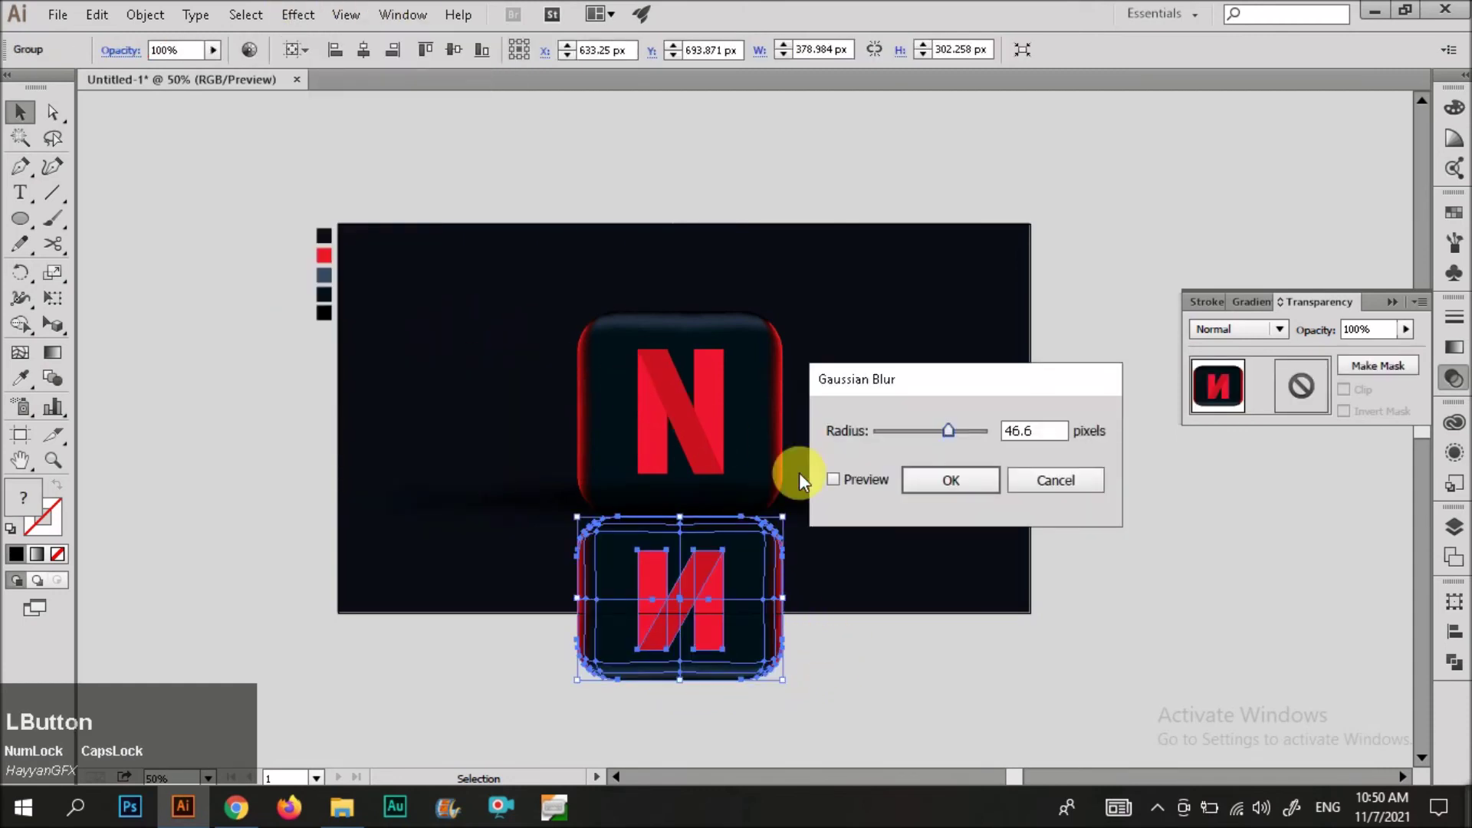
{"action": "left_click", "coordinate": [833, 480]}
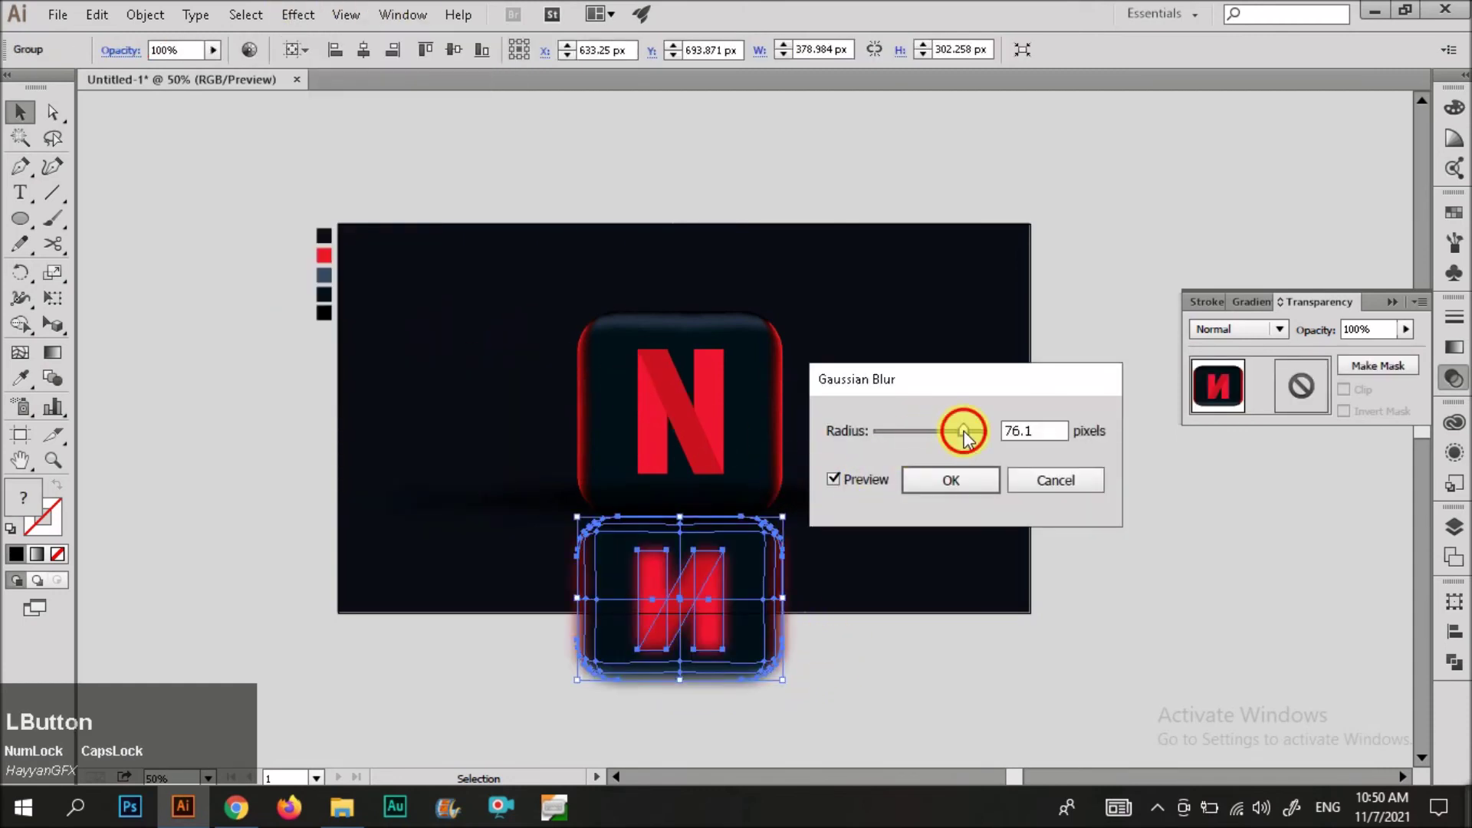
{"action": "left_click", "coordinate": [965, 475]}
{"action": "left_click", "coordinate": [1156, 493]}
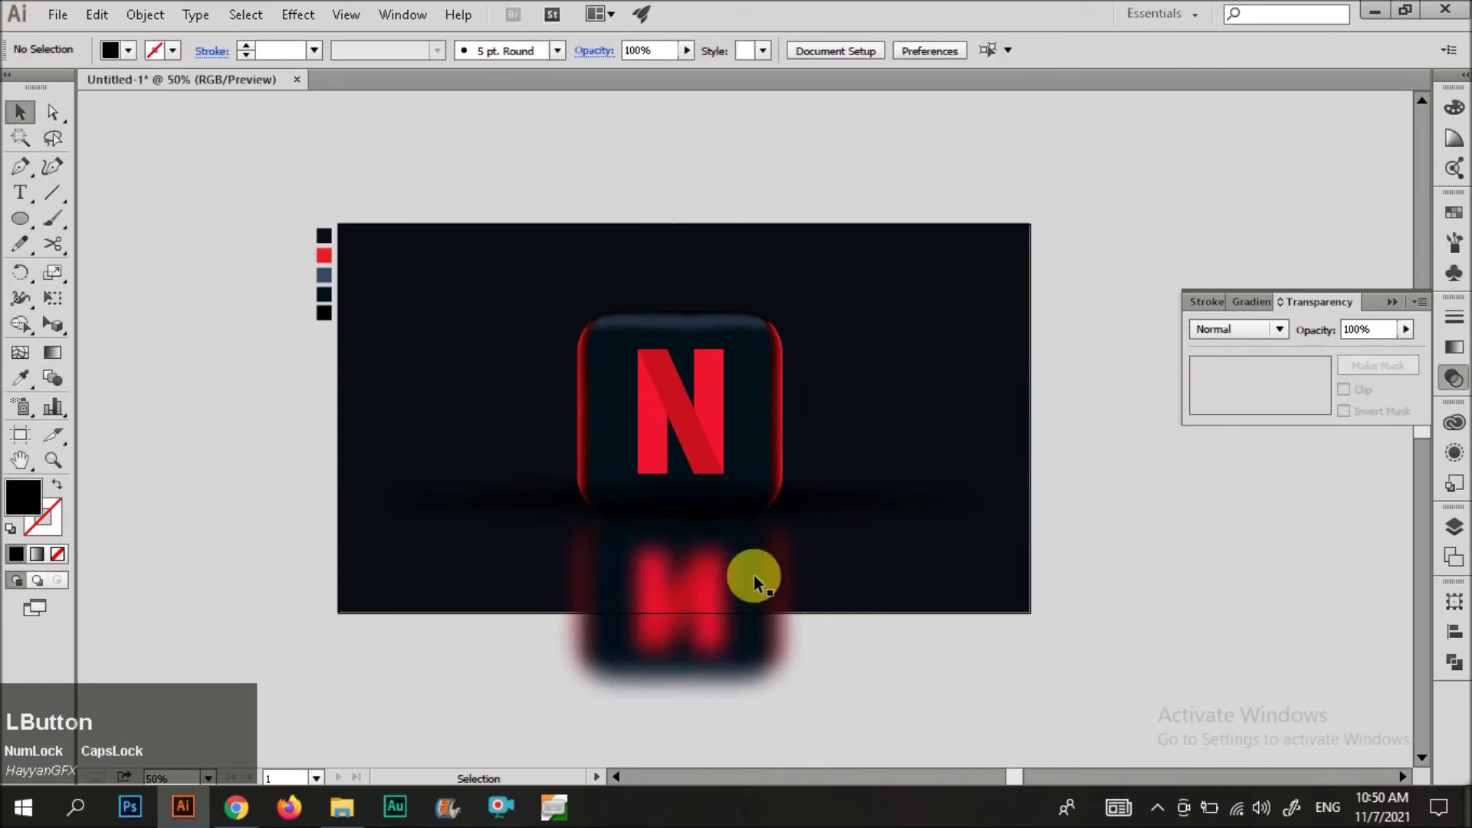
- Draw a rectangle covering the whole artboard and use it as a clipping mask for the reflection
{"action": "key", "text": "m"}
{"action": "left_click_drag", "start_coordinate": [1033, 614], "coordinate": [339, 224]}
{"action": "key", "text": "v"}
{"action": "left_click", "coordinate": [755, 642], "text": "shift"}
{"action": "right_click", "coordinate": [752, 470]}
{"action": "left_click", "coordinate": [854, 589]}
{"action": "left_click", "coordinate": [1045, 563]}
- Draw a thin horizontal strip along the artboard's top edge above the icon
{"action": "scroll", "coordinate": [1009, 518], "scroll_direction": "down", "scroll_amount": 1}
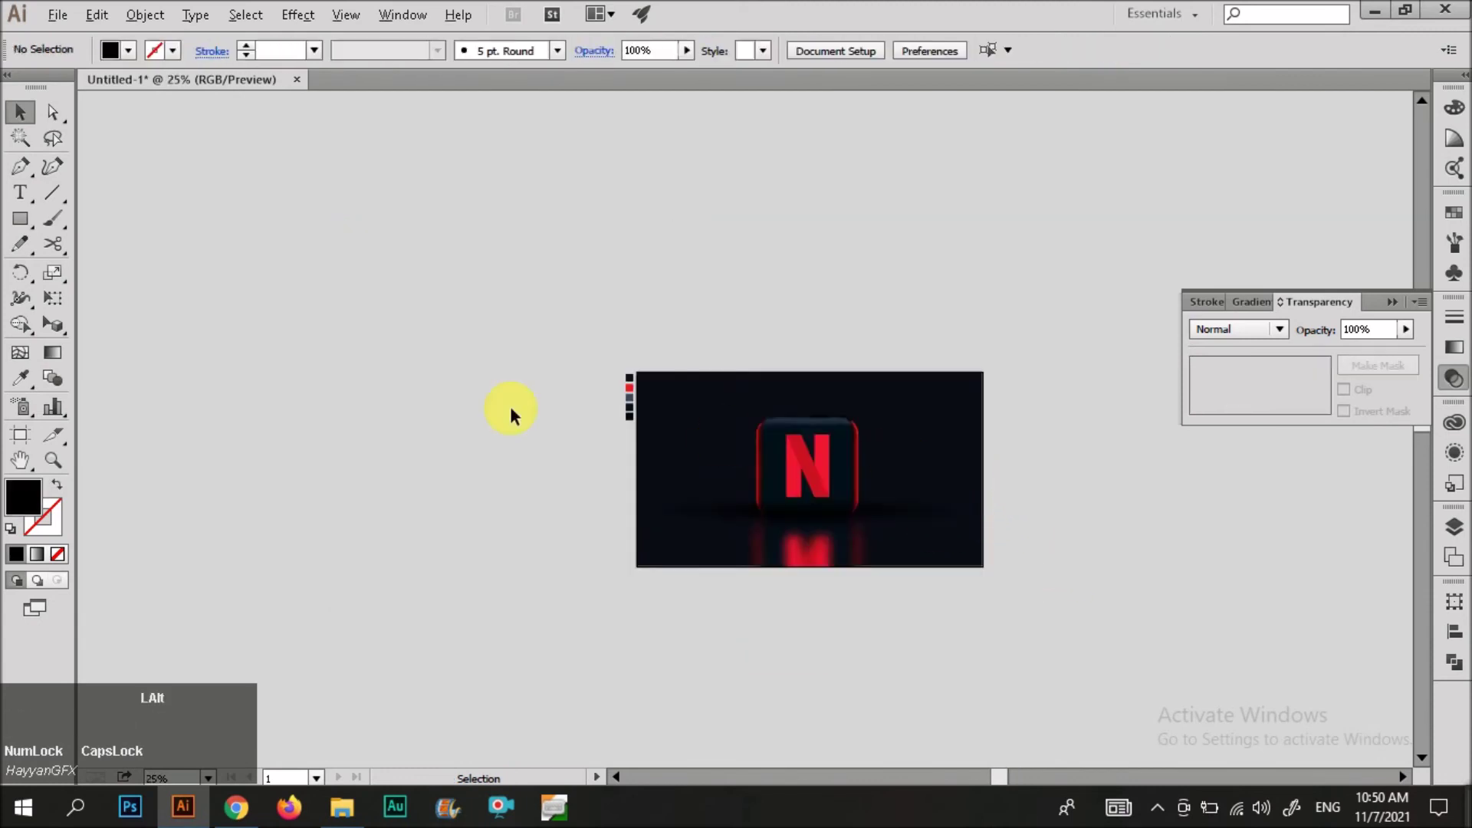
{"action": "scroll", "coordinate": [568, 418], "scroll_direction": "down", "scroll_amount": 1}
{"action": "scroll", "coordinate": [716, 434], "scroll_direction": "up", "scroll_amount": 2}
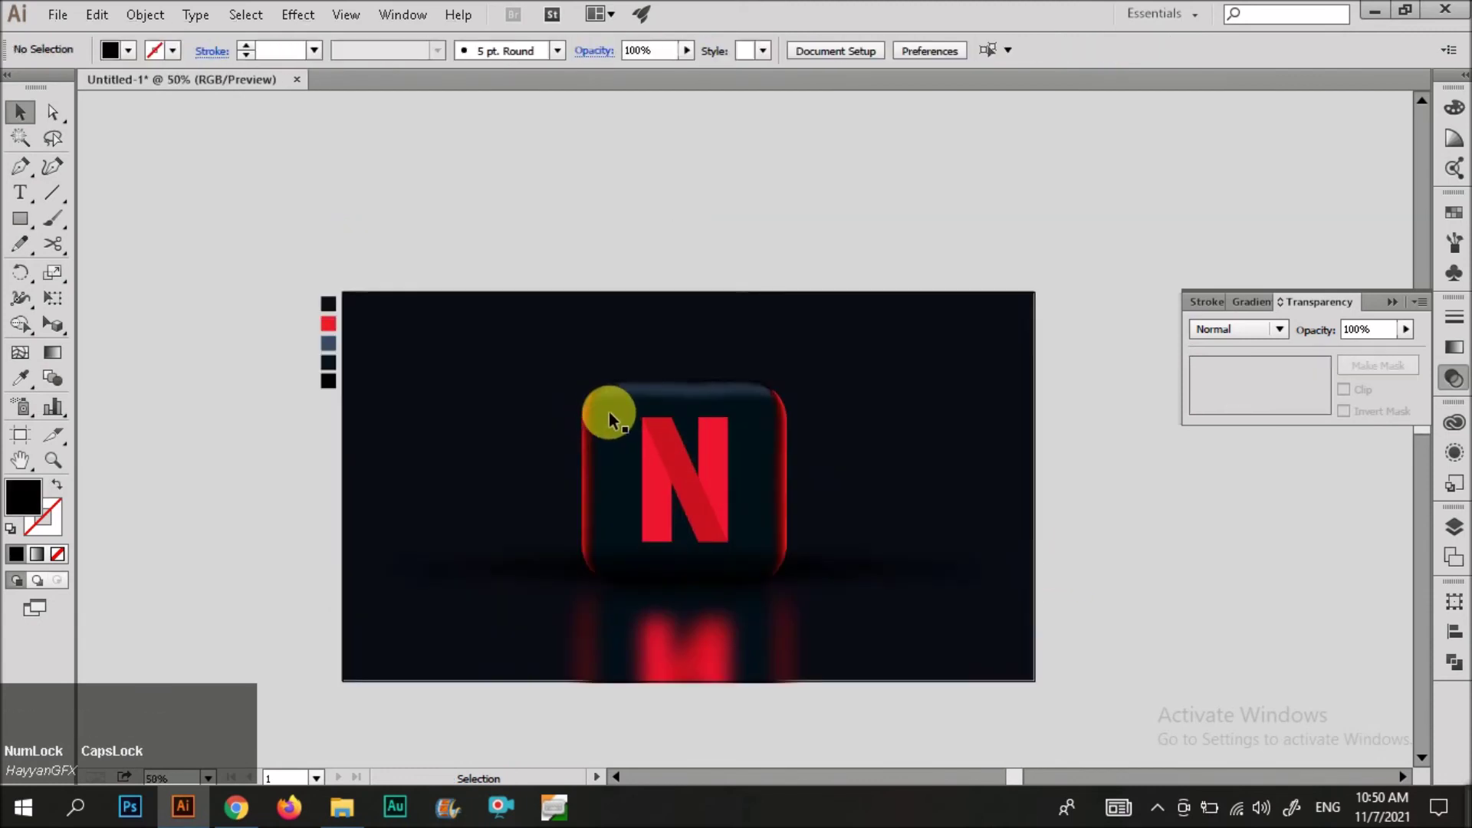
{"action": "key", "text": "m"}
{"action": "left_click_drag", "start_coordinate": [545, 291], "coordinate": [804, 296]}
{"action": "key", "text": "v"}
{"action": "left_click_drag", "start_coordinate": [681, 256], "coordinate": [702, 301]}
{"action": "left_click", "coordinate": [477, 213]}
- Lock the clipped reflection group and fill the thin strip with white
{"action": "left_click", "coordinate": [443, 321]}
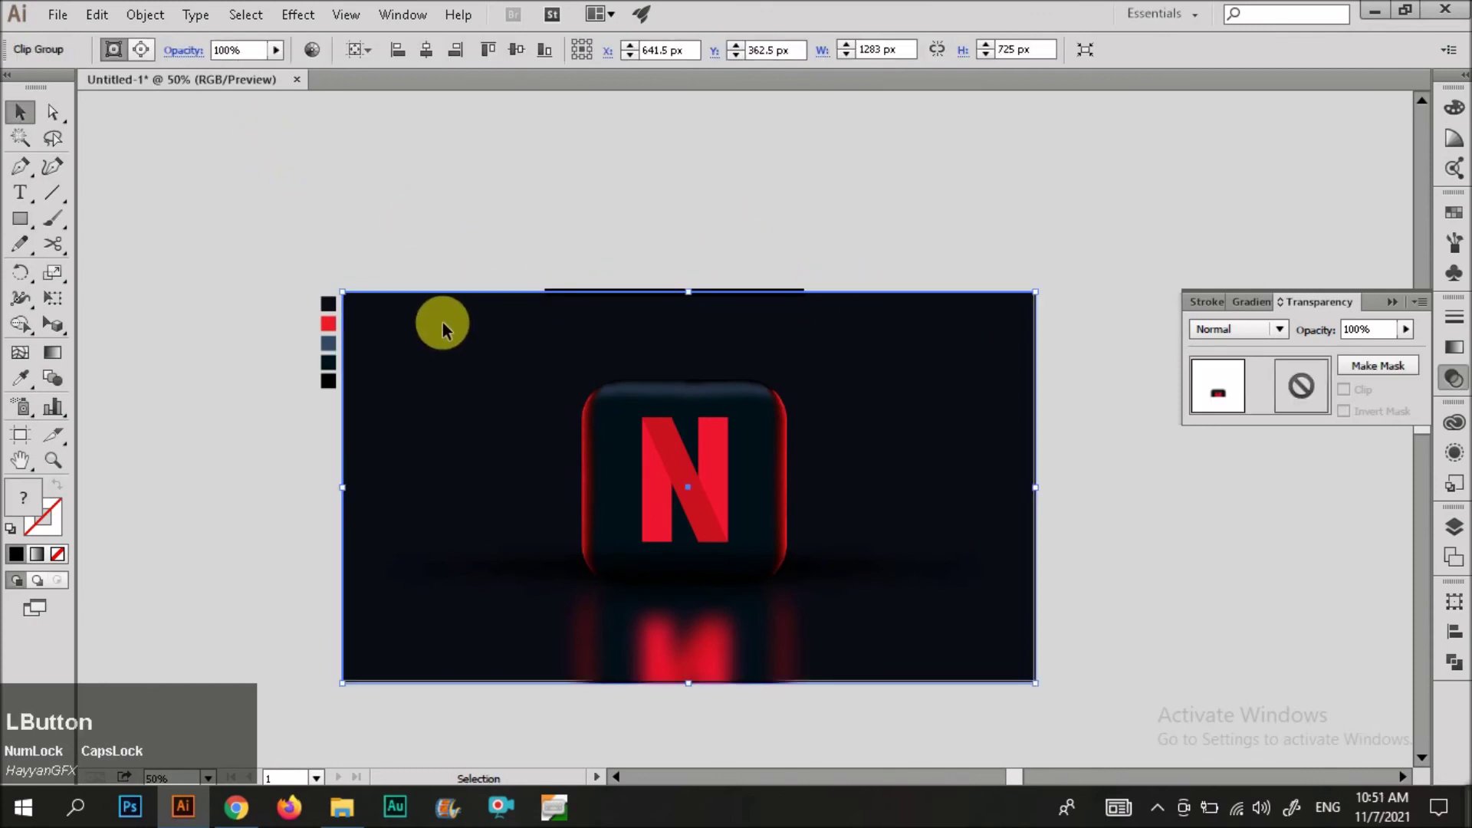
{"action": "key", "text": "ctrl+2"}
{"action": "left_click_drag", "start_coordinate": [566, 214], "coordinate": [641, 294]}
{"action": "left_click", "coordinate": [128, 51]}
{"action": "left_click", "coordinate": [48, 89]}
{"action": "key", "text": "v"}
{"action": "left_click", "coordinate": [313, 14]}
{"action": "mouse_move", "coordinate": [383, 375]}
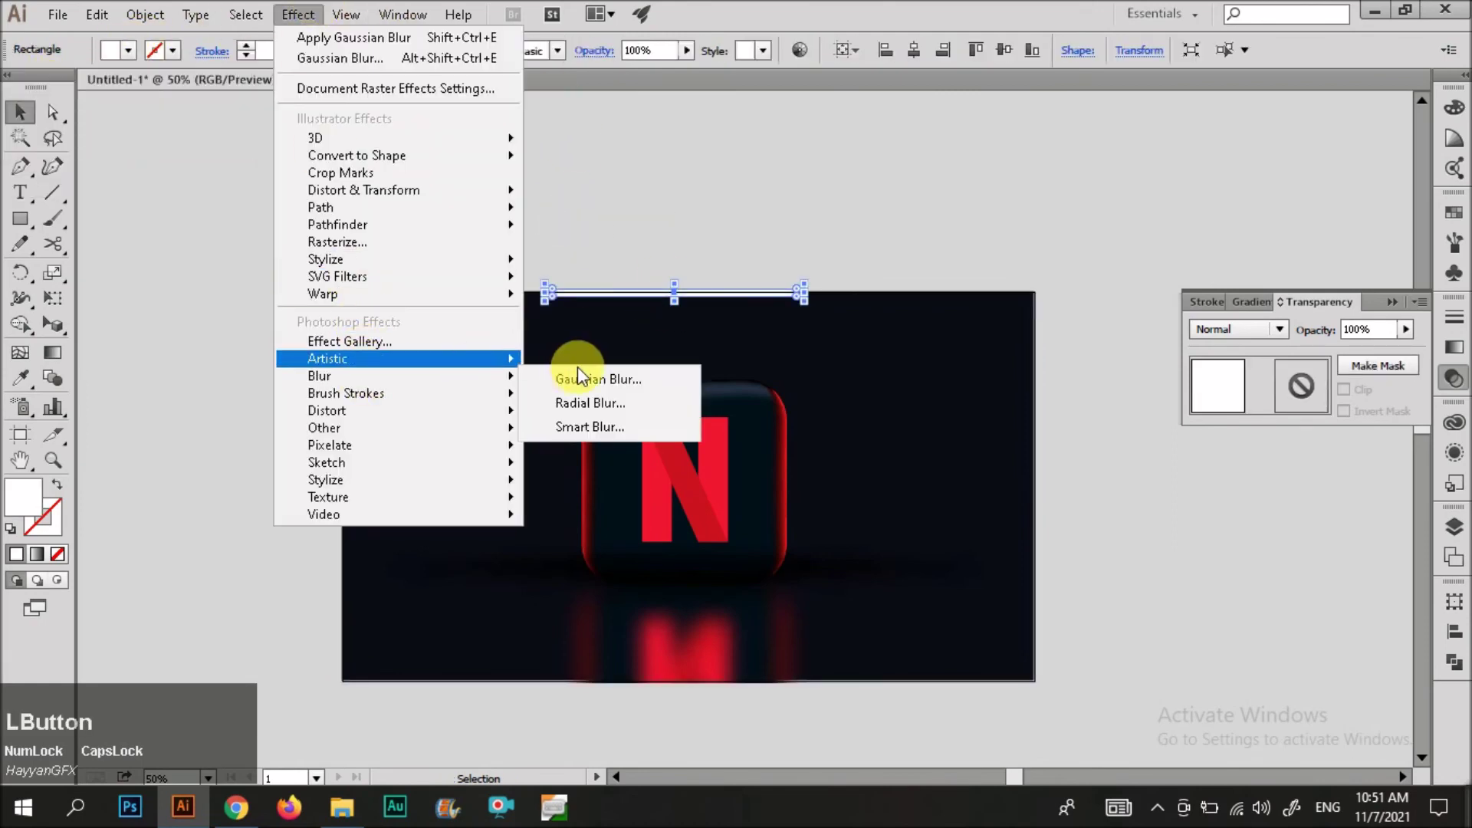
{"action": "left_click", "coordinate": [579, 378]}
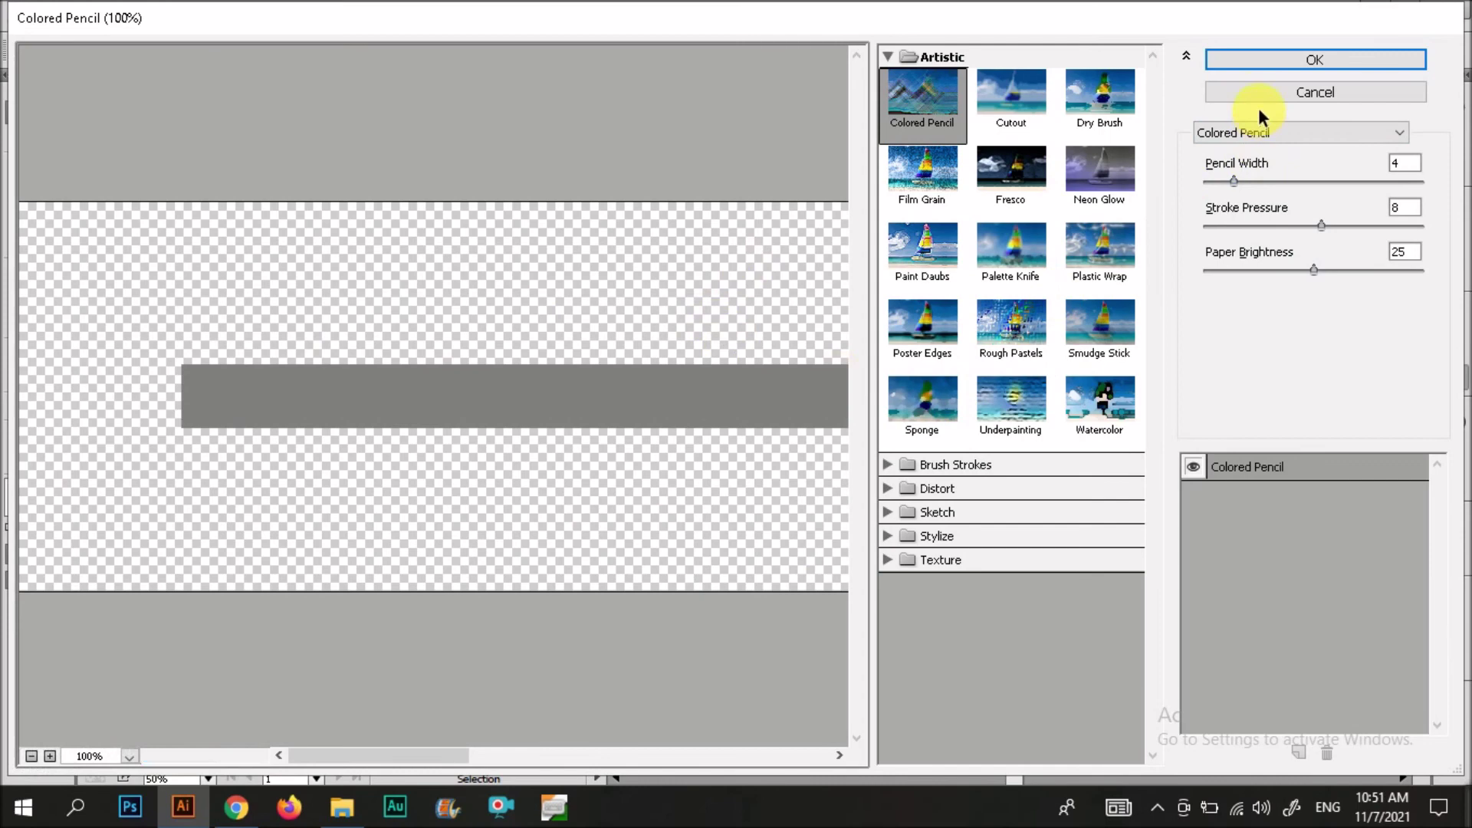
{"action": "left_click", "coordinate": [1259, 91]}
- Apply a Gaussian Blur with a reduced radius to the white strip and nudge it up over the artboard's top edge
{"action": "left_click", "coordinate": [297, 15]}
{"action": "mouse_move", "coordinate": [376, 378]}
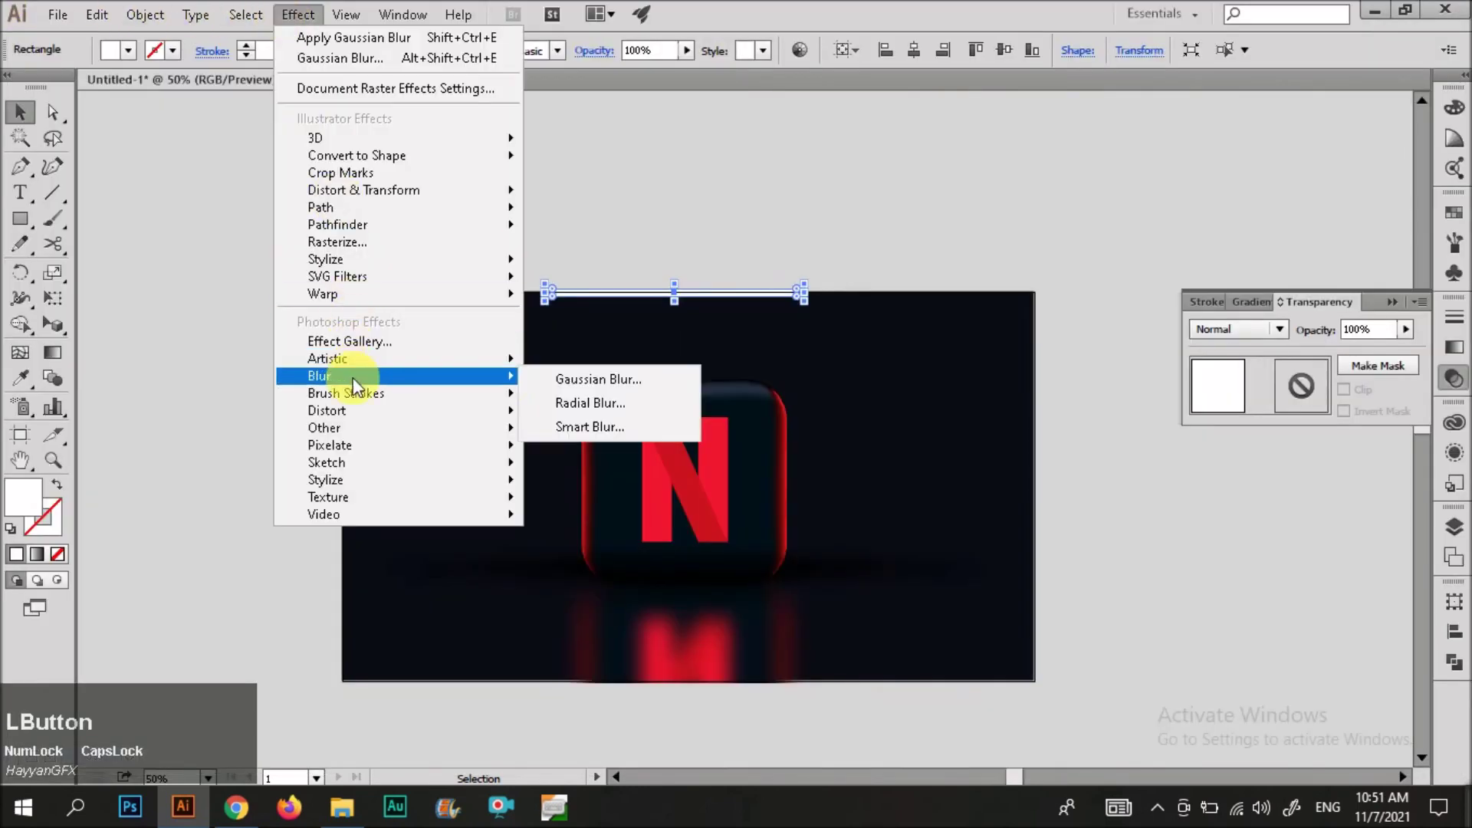
{"action": "left_click", "coordinate": [543, 378]}
{"action": "left_click", "coordinate": [845, 478]}
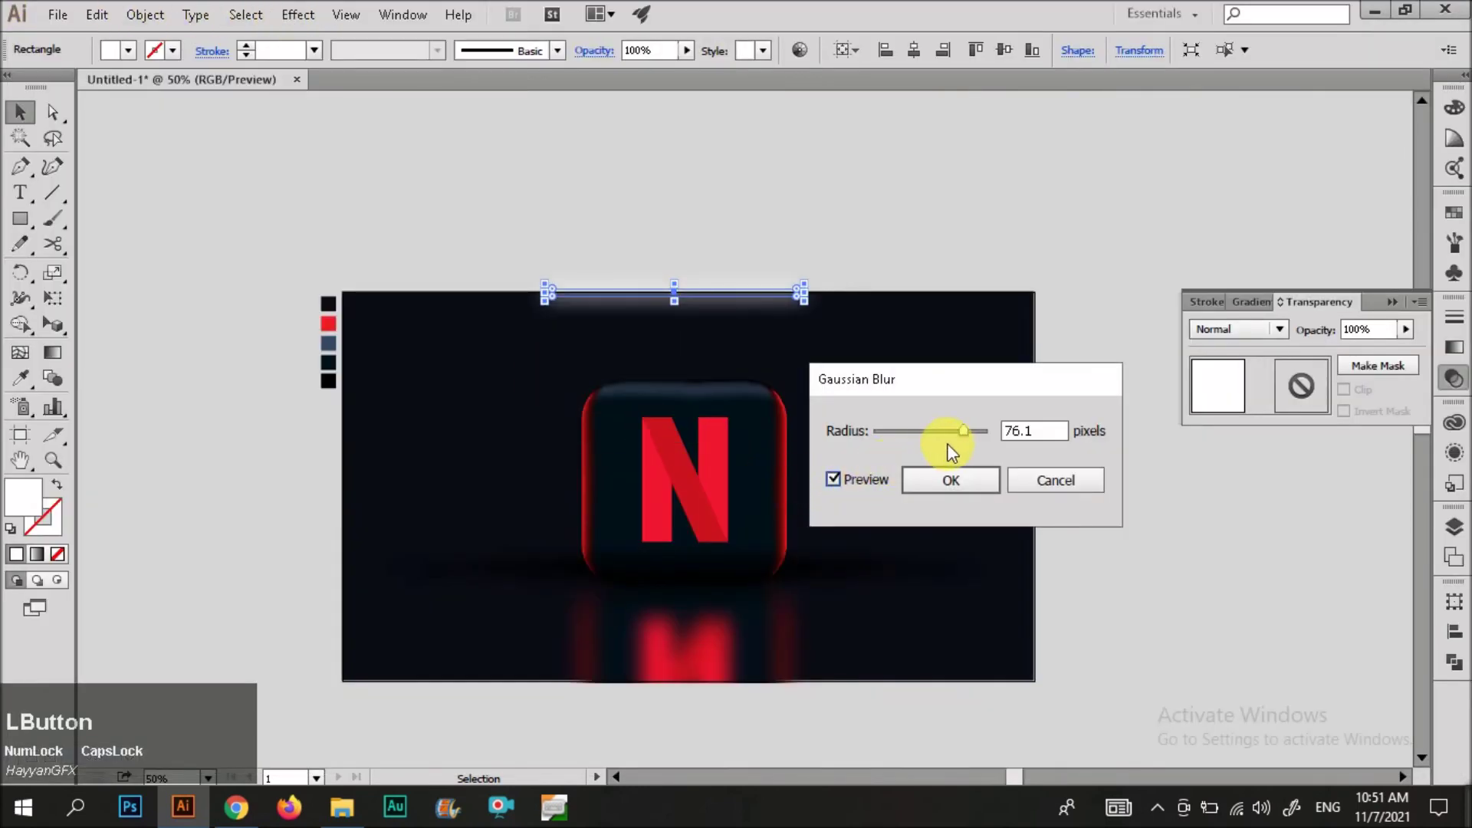
{"action": "left_click_drag", "start_coordinate": [960, 432], "coordinate": [945, 434]}
{"action": "left_click", "coordinate": [951, 480]}
{"action": "left_click", "coordinate": [693, 218]}
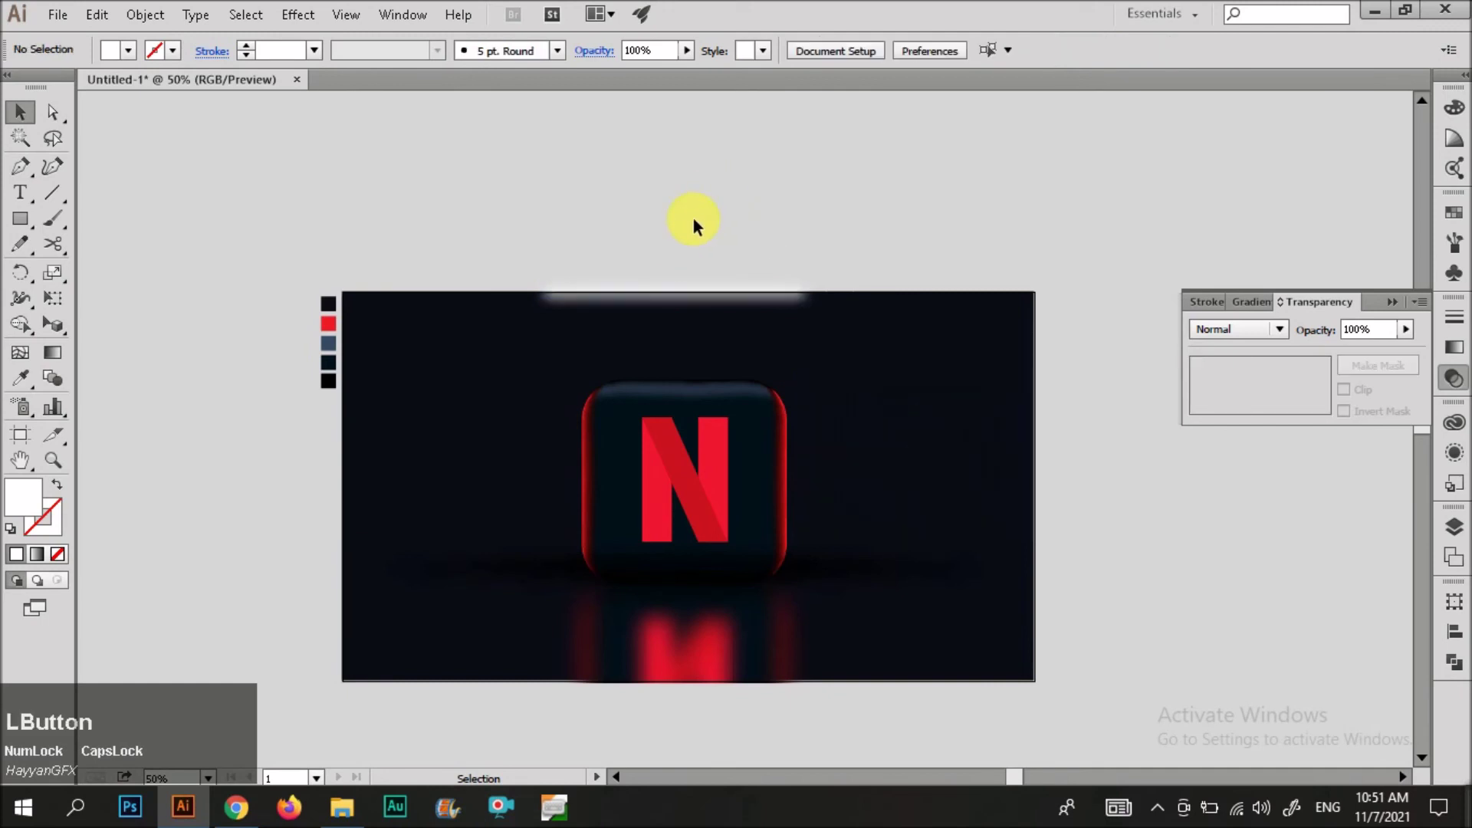
{"action": "left_click_drag", "start_coordinate": [689, 301], "coordinate": [689, 300]}
{"action": "left_click", "coordinate": [692, 239]}
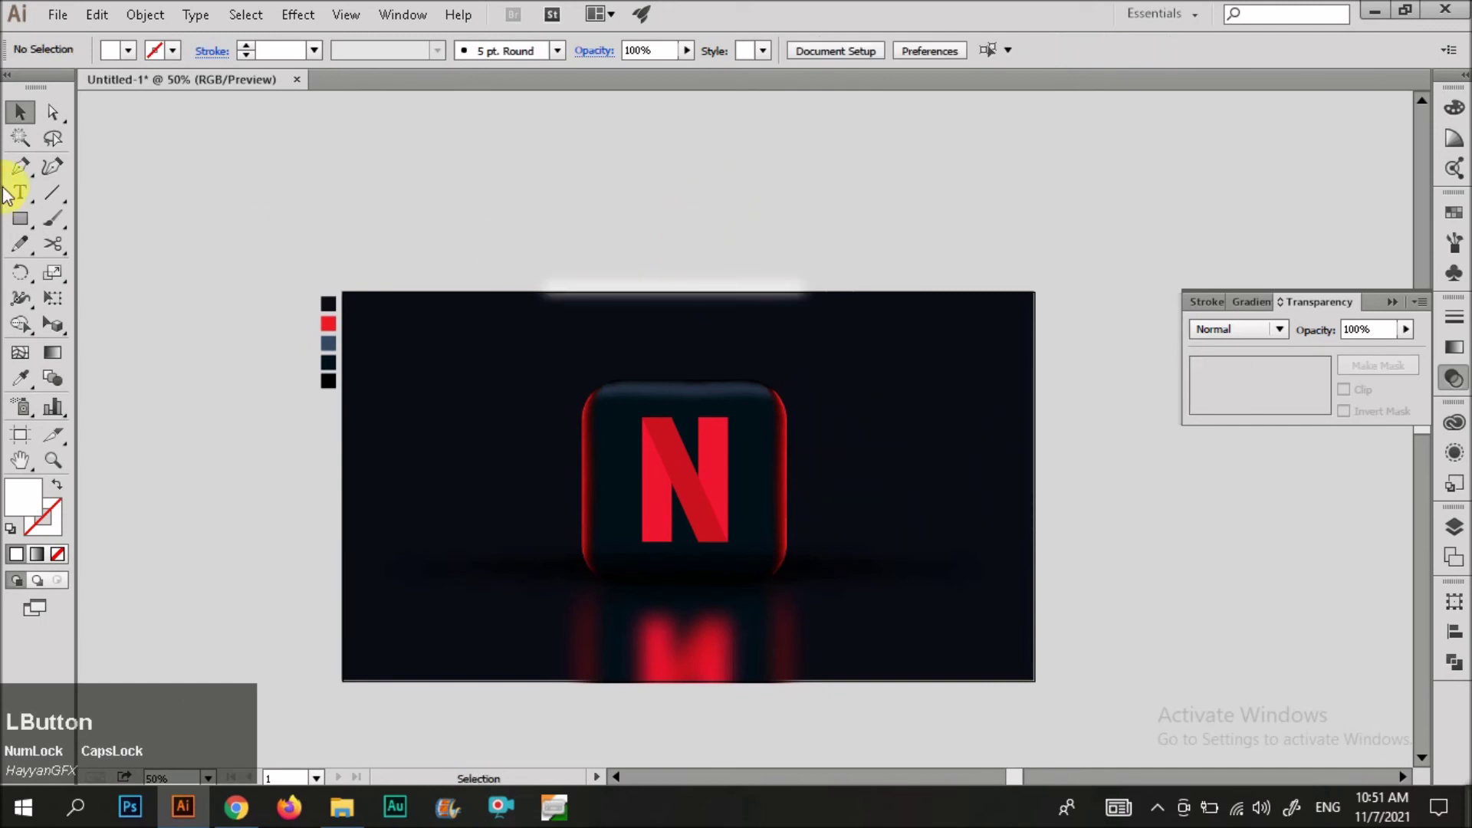
- Start a pen path at the left end of the blurred white strip on the artboard's top edge
{"action": "left_click", "coordinate": [19, 167]}
{"action": "left_click", "coordinate": [545, 297]}
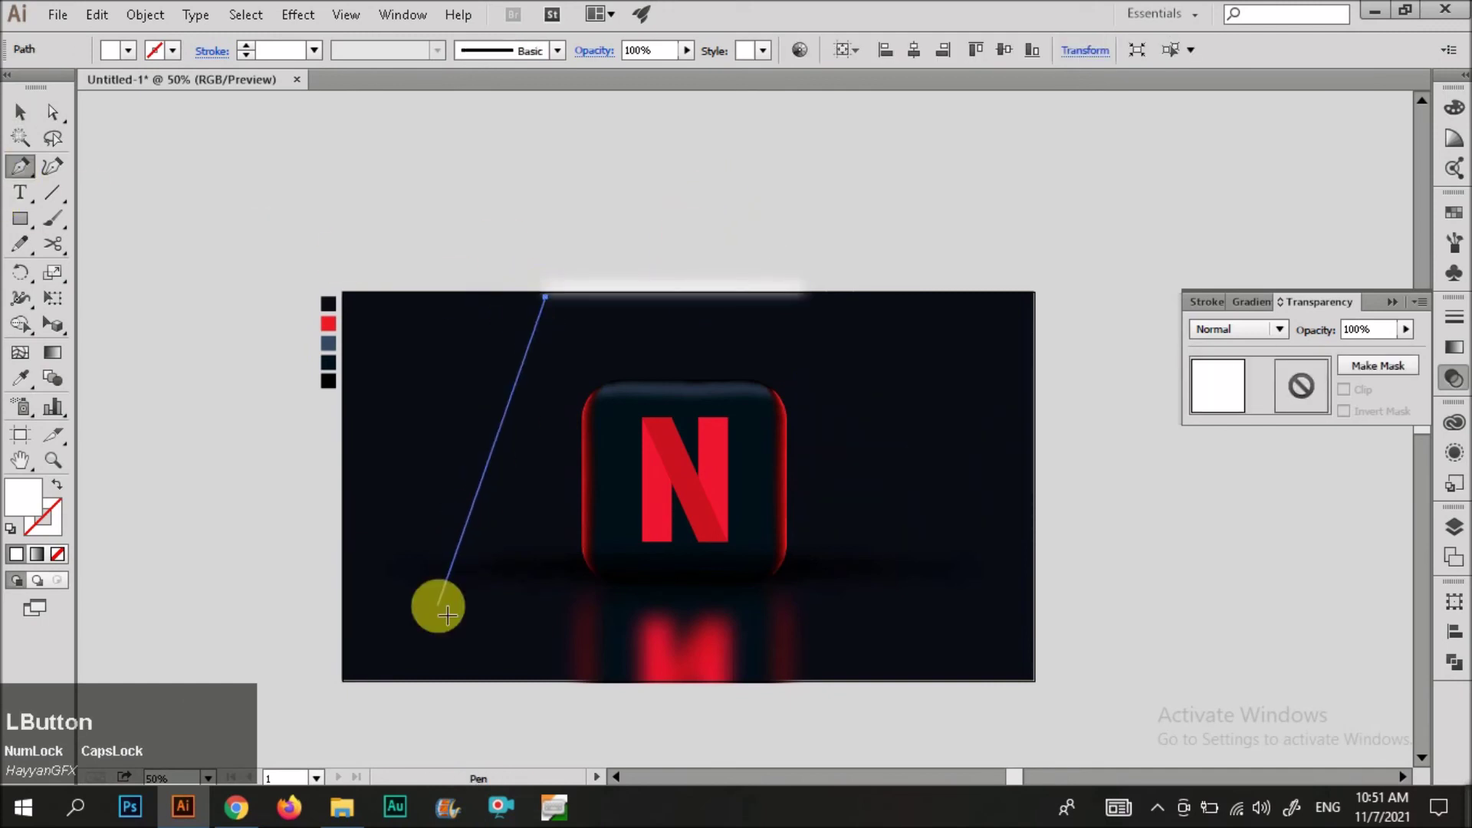
{"action": "left_click", "coordinate": [343, 680]}
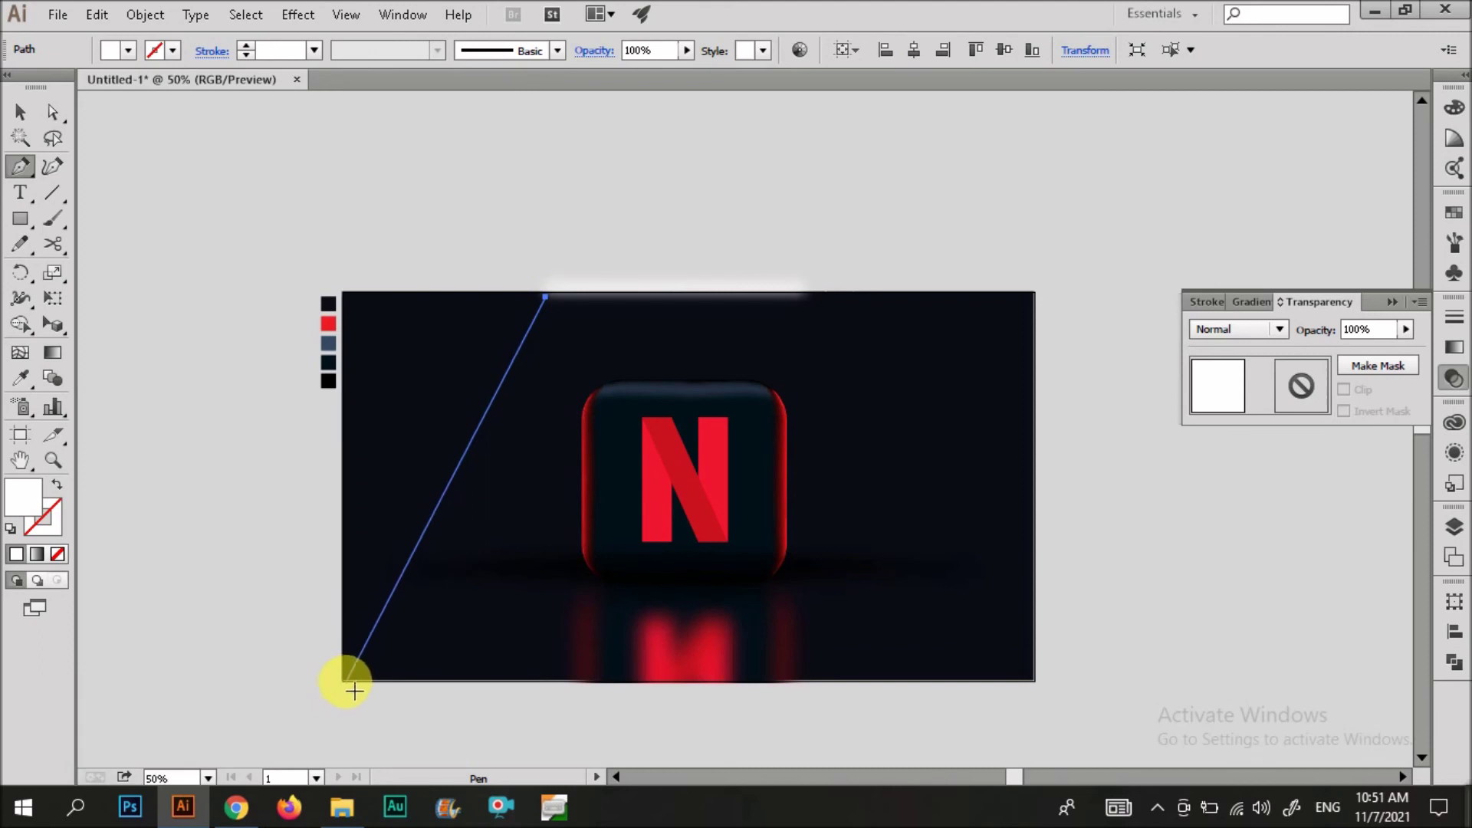
{"action": "left_click", "coordinate": [1037, 681]}
{"action": "key", "text": "ctrl+z"}
{"action": "key", "text": "ctrl+z"}
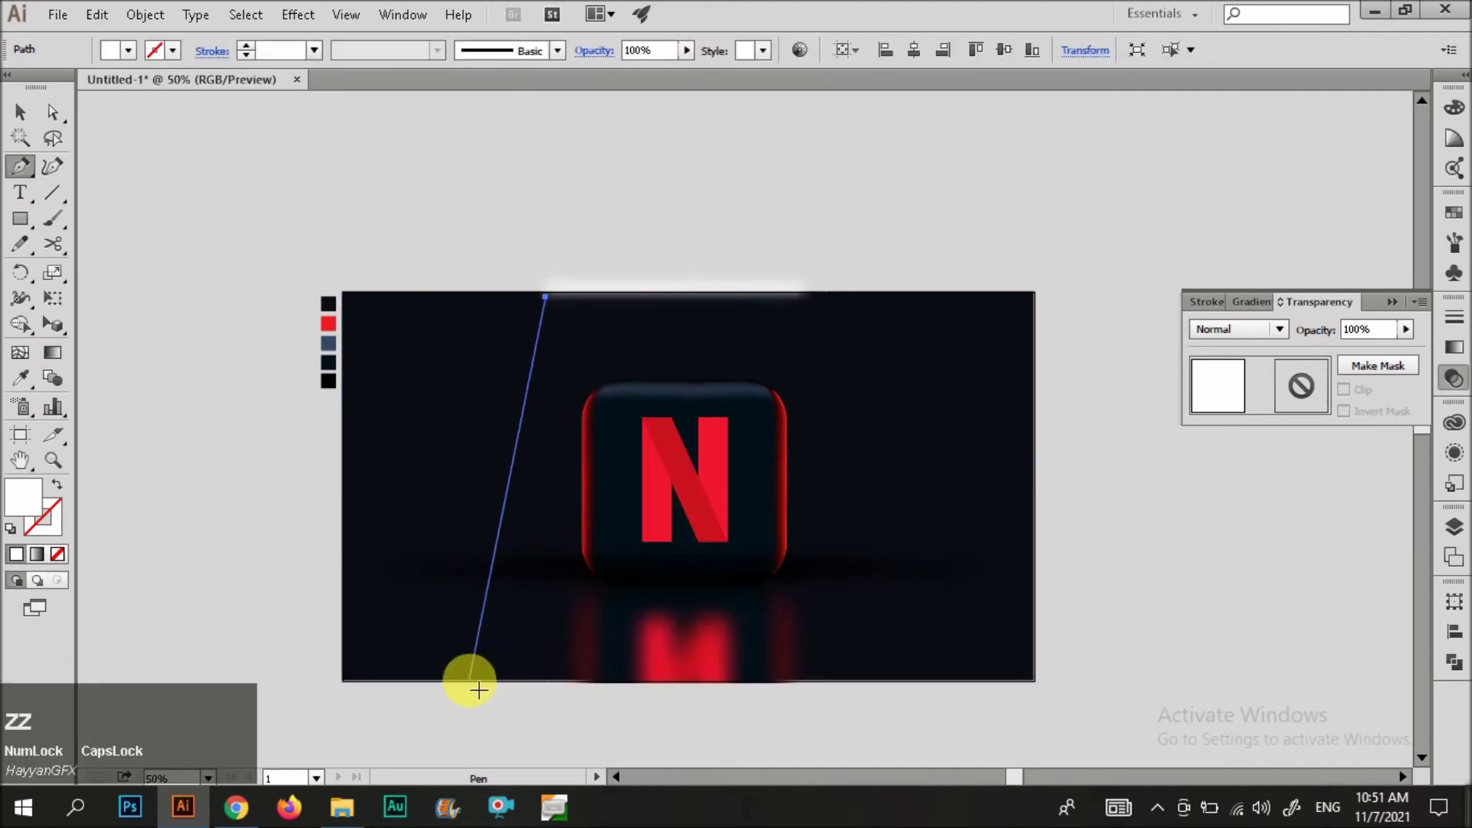
- Complete the pen path as a white trapezoid light beam that widens from the blurred strip to the artboard's bottom edge
{"action": "left_click", "coordinate": [464, 680]}
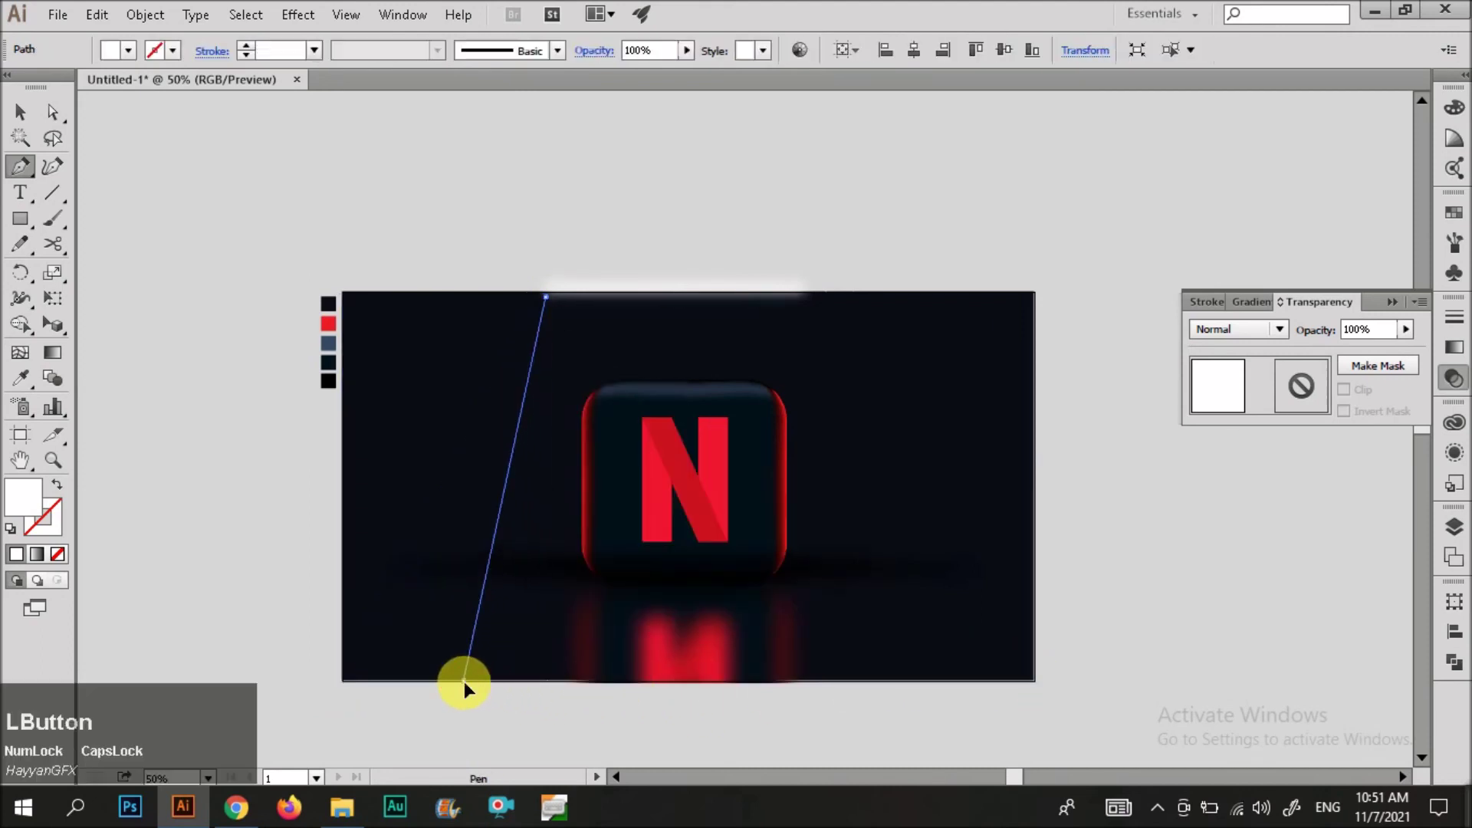
{"action": "left_click", "coordinate": [887, 681]}
{"action": "left_click", "coordinate": [804, 292]}
{"action": "key", "text": "ctrl+z"}
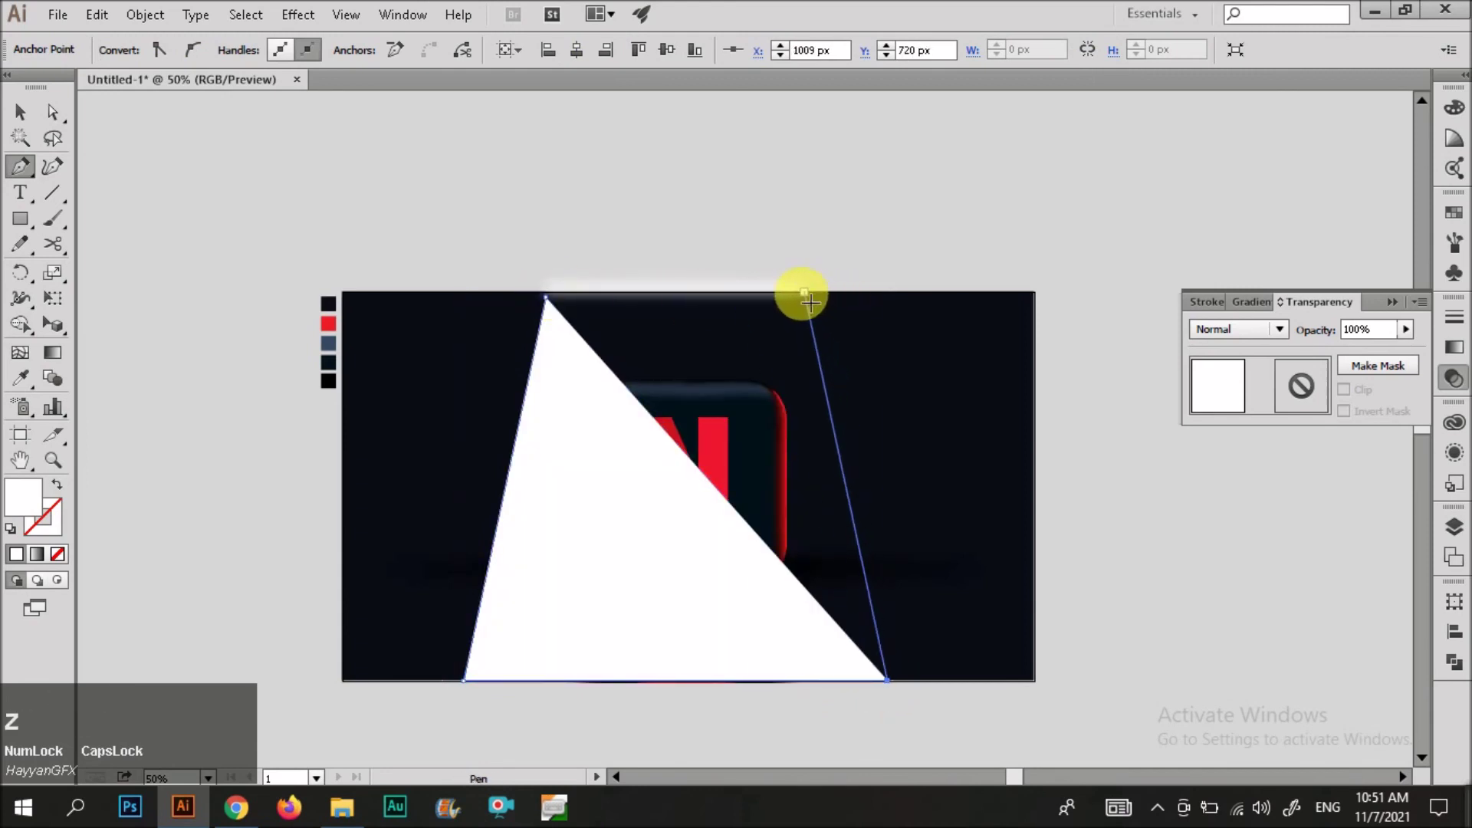
{"action": "left_click", "coordinate": [801, 292]}
{"action": "left_click", "coordinate": [546, 297]}
{"action": "key", "text": "v"}
- Move the beam's upper-left anchor point up so it lines up with the artboard's top edge
{"action": "scroll", "coordinate": [545, 272], "scroll_direction": "up", "scroll_amount": 4}
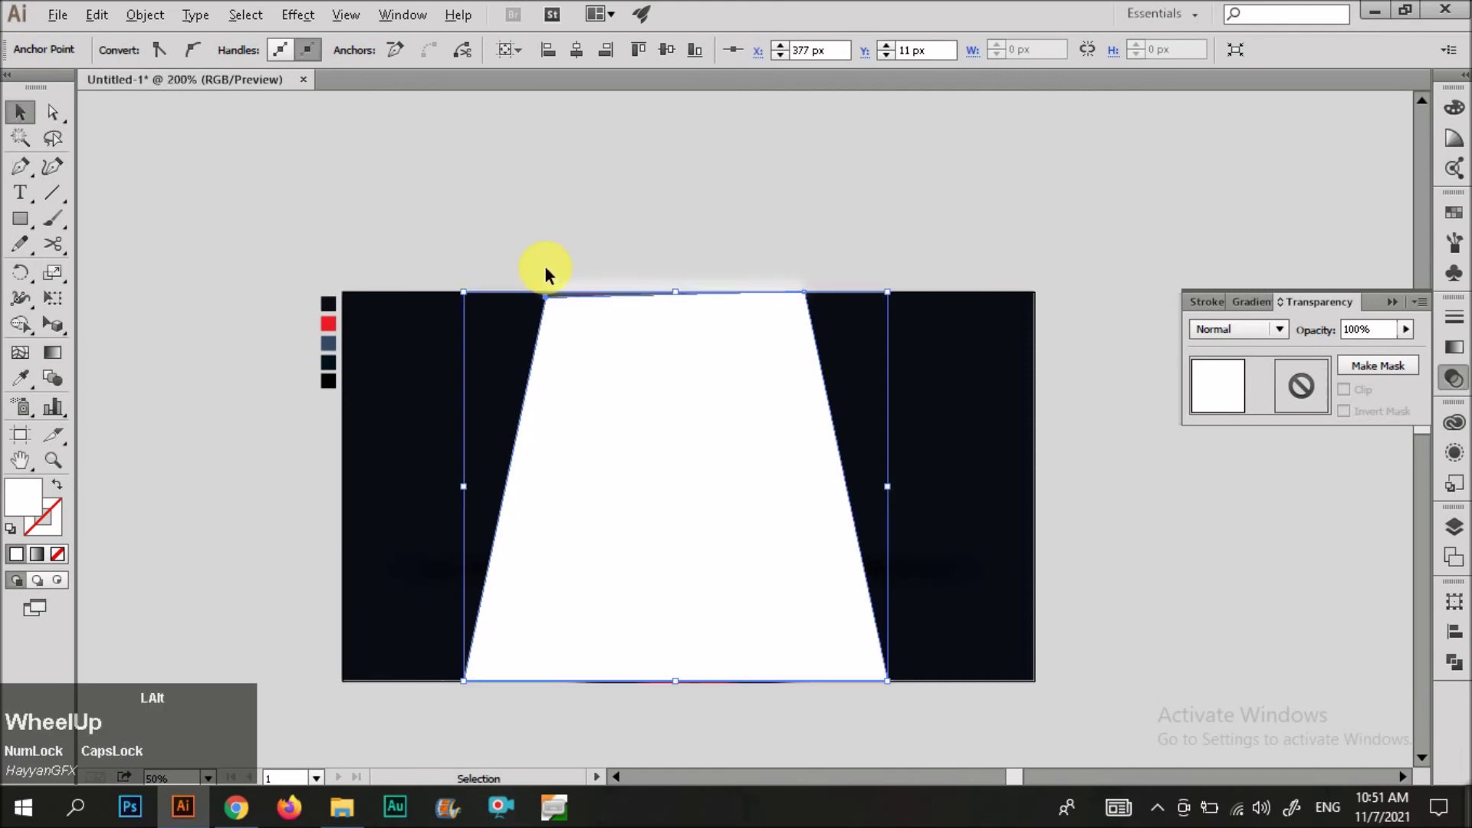
{"action": "key", "text": "a"}
{"action": "left_click_drag", "start_coordinate": [547, 383], "coordinate": [556, 364]}
{"action": "key", "text": "v"}
- Narrow the top of the light beam together with the blurred strip symmetrically using Perspective Distort
{"action": "scroll", "coordinate": [547, 327], "scroll_direction": "down", "scroll_amount": 2}
{"action": "left_click_drag", "start_coordinate": [640, 331], "coordinate": [743, 404]}
{"action": "key", "text": "ctrl+z"}
{"action": "left_click", "coordinate": [1101, 368]}
{"action": "scroll", "coordinate": [749, 365], "scroll_direction": "down", "scroll_amount": 1}
{"action": "left_click", "coordinate": [53, 298]}
{"action": "left_click", "coordinate": [175, 320]}
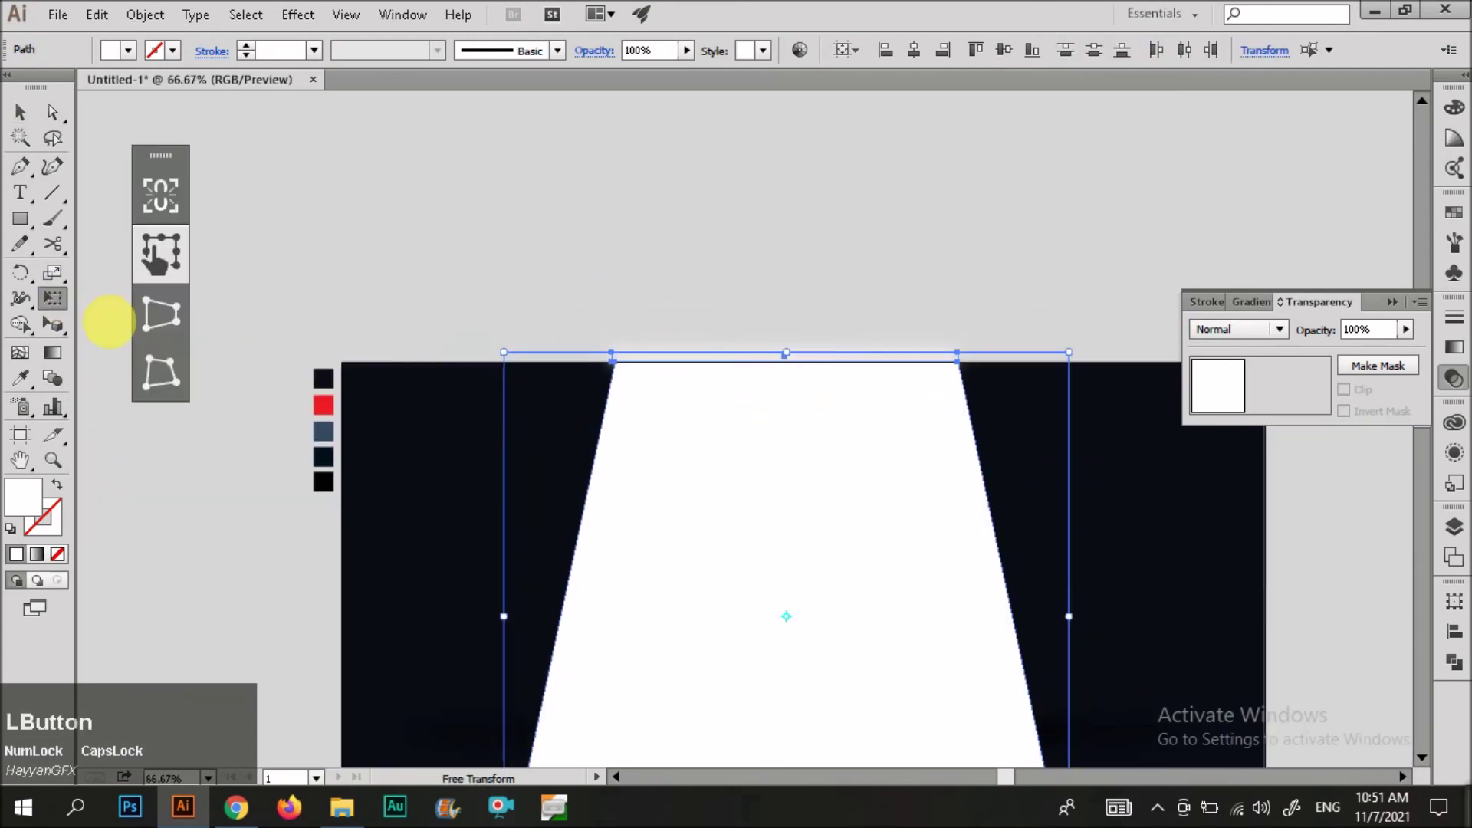
{"action": "left_click_drag", "start_coordinate": [504, 354], "coordinate": [570, 354]}
{"action": "key", "text": "v"}
{"action": "left_click", "coordinate": [589, 306]}
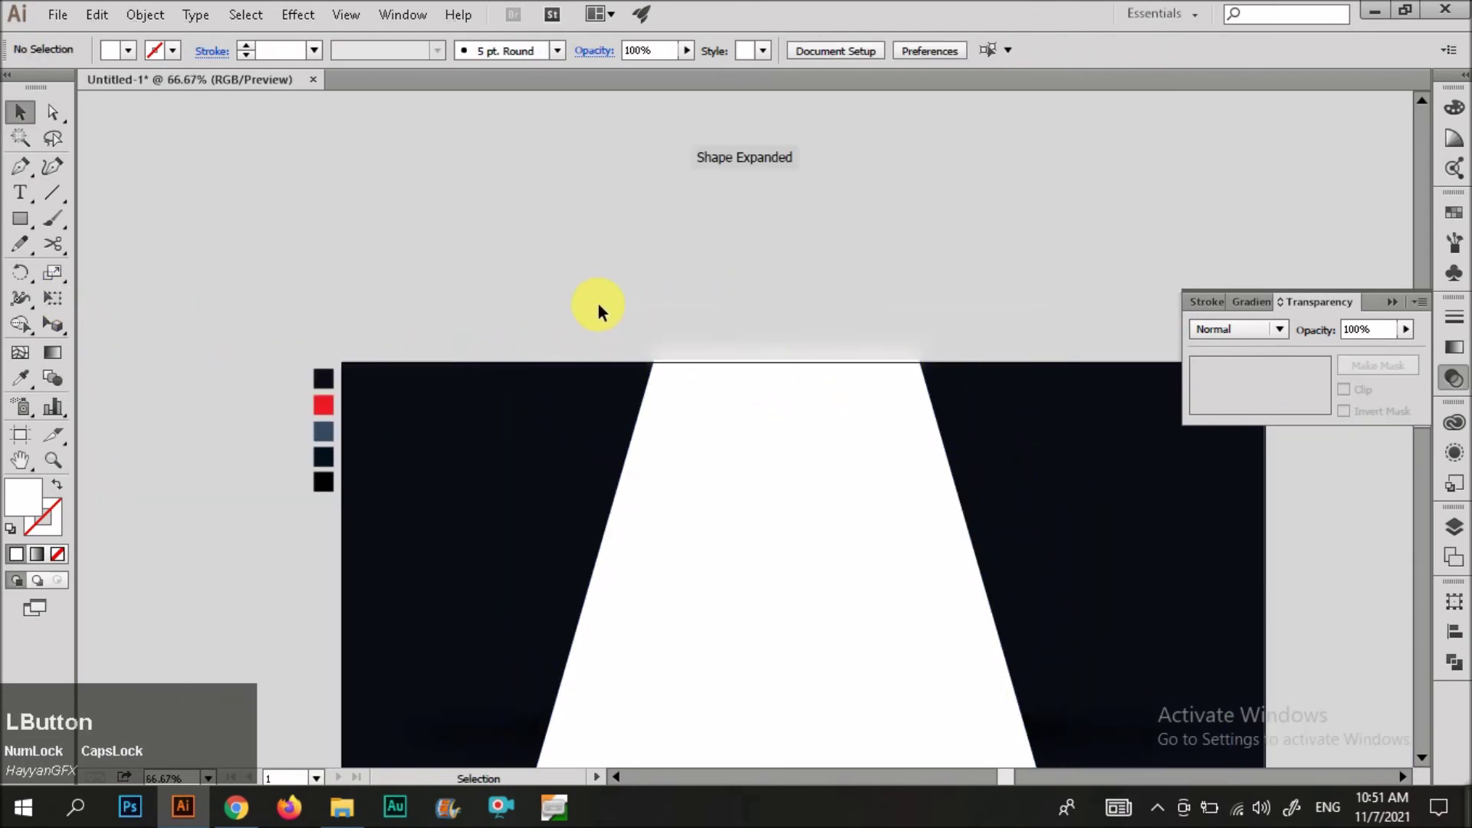
- Apply a Gaussian Blur with a radius of 71.9 pixels to the white light beam
{"action": "left_click", "coordinate": [728, 448]}
{"action": "scroll", "coordinate": [821, 549], "scroll_direction": "down", "scroll_amount": 2}
{"action": "left_click", "coordinate": [297, 15]}
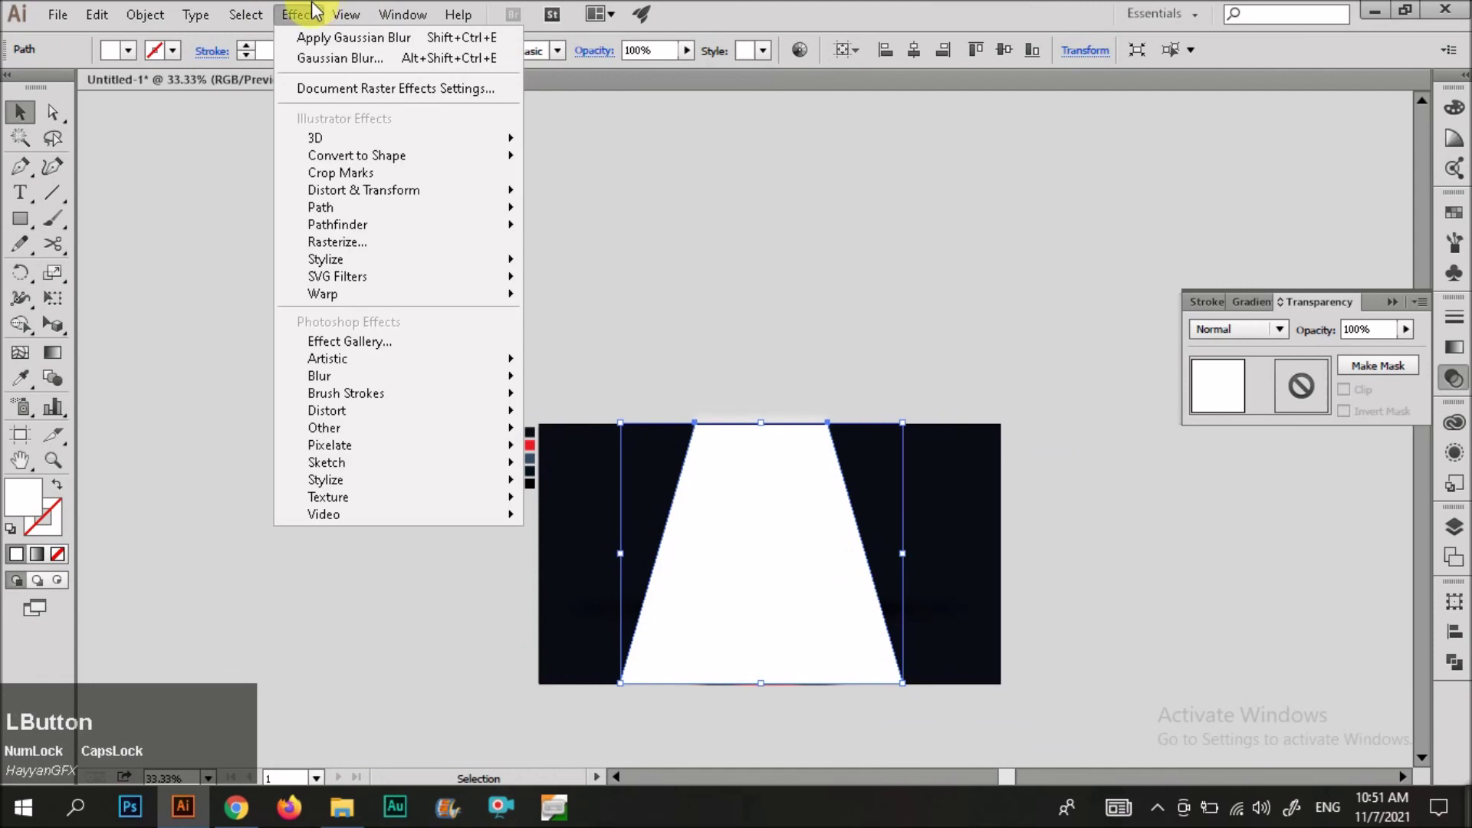
{"action": "mouse_move", "coordinate": [499, 375]}
{"action": "left_click", "coordinate": [601, 374]}
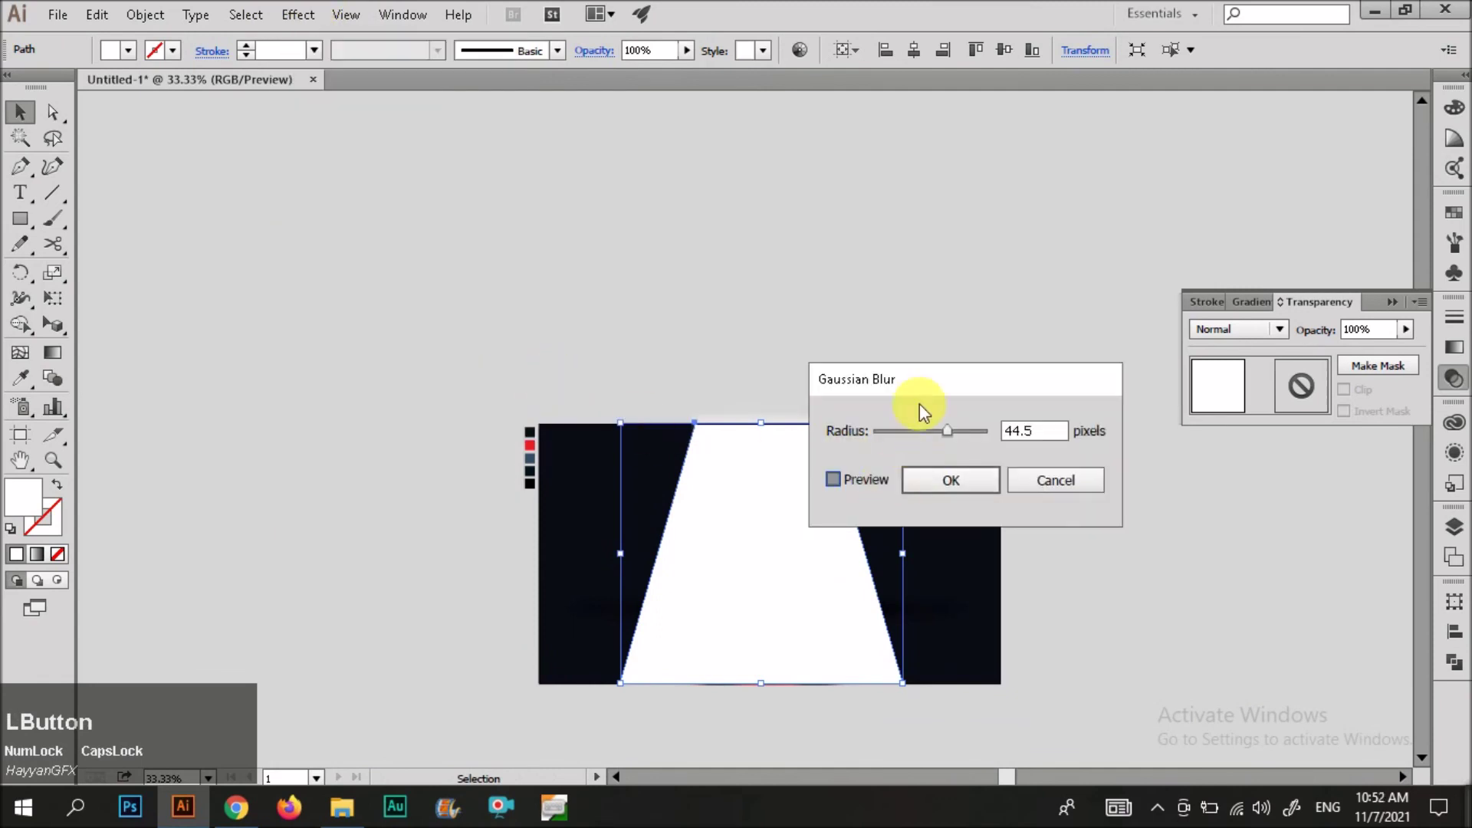
{"action": "left_click_drag", "start_coordinate": [857, 366], "coordinate": [735, 277]}
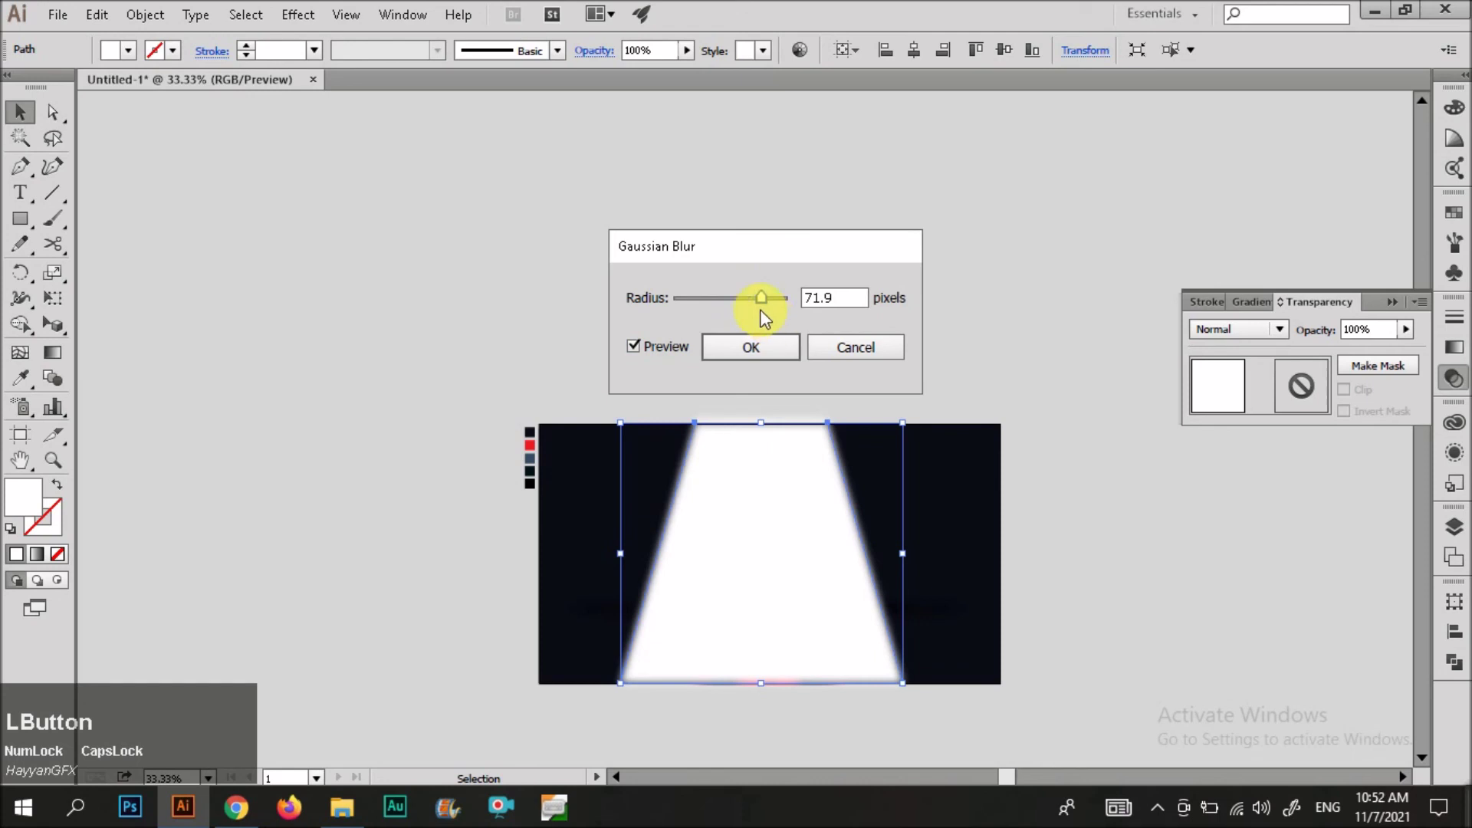
{"action": "left_click", "coordinate": [773, 348]}
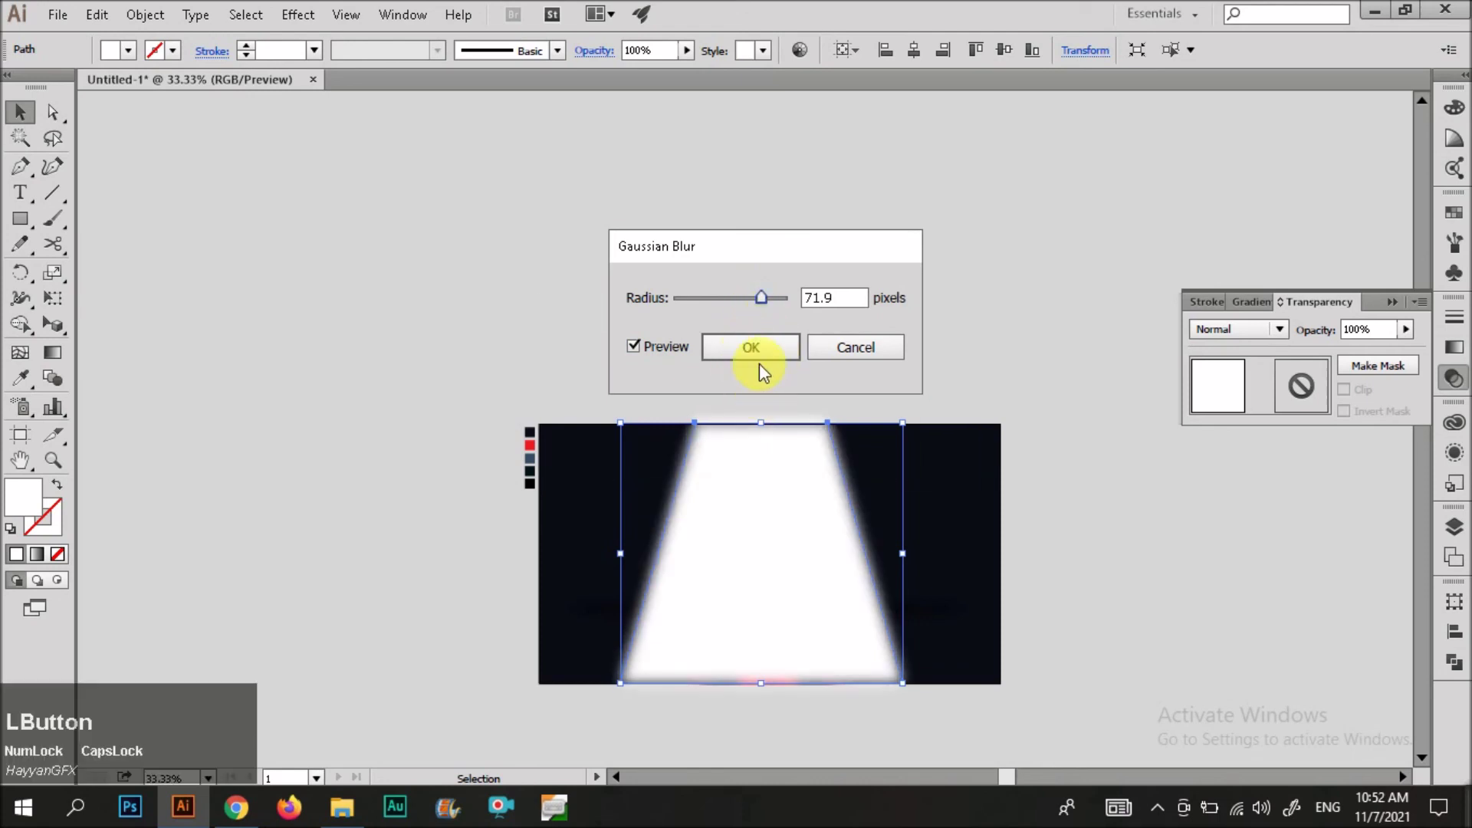
- Lower the blurred light beam's opacity to 3%
{"action": "key", "text": "c"}
{"action": "scroll", "coordinate": [842, 685], "scroll_direction": "up", "scroll_amount": 1}
{"action": "key", "text": "v"}
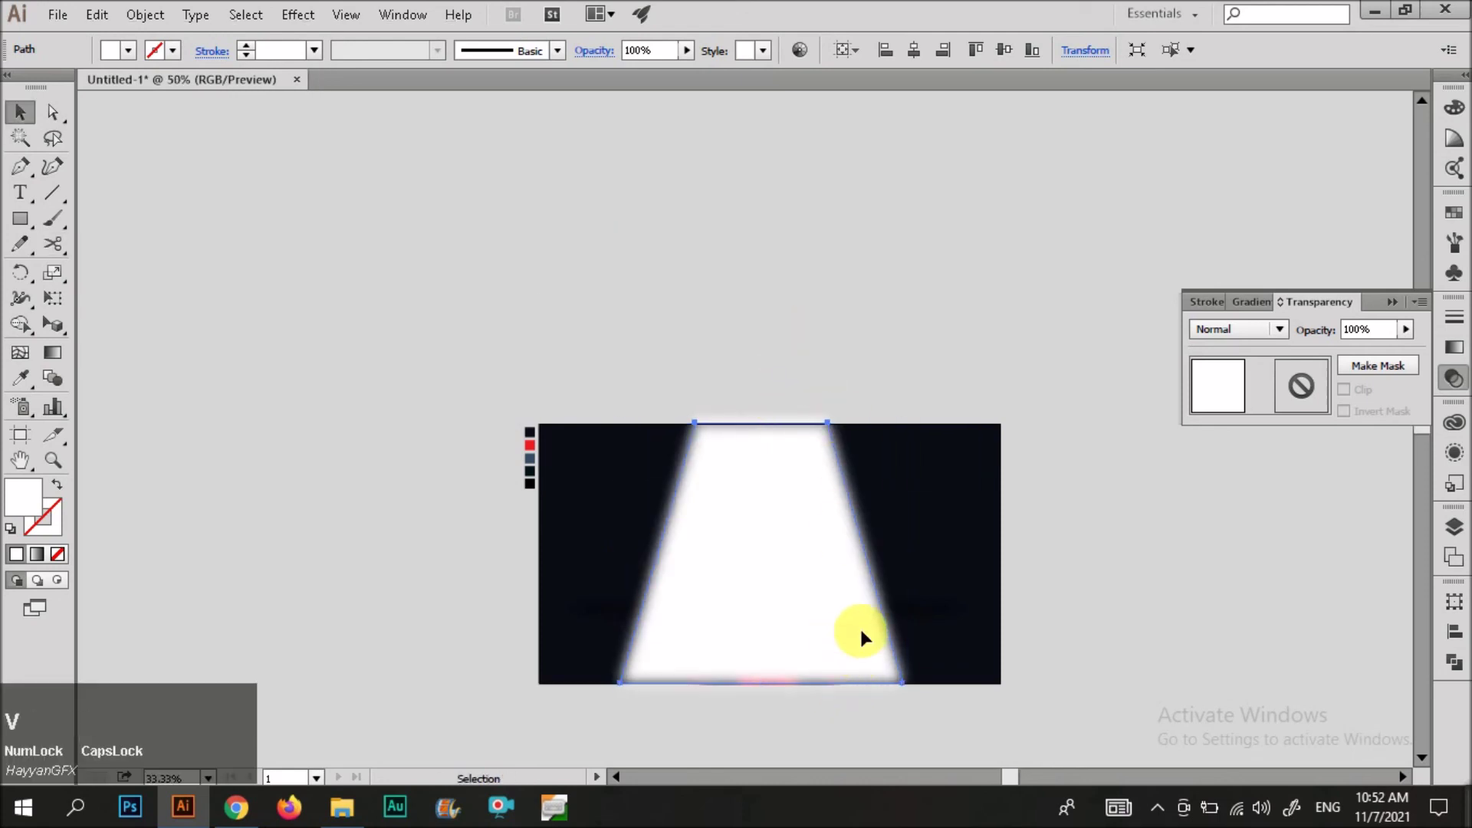
{"action": "left_click", "coordinate": [1159, 634]}
{"action": "left_click", "coordinate": [730, 553]}
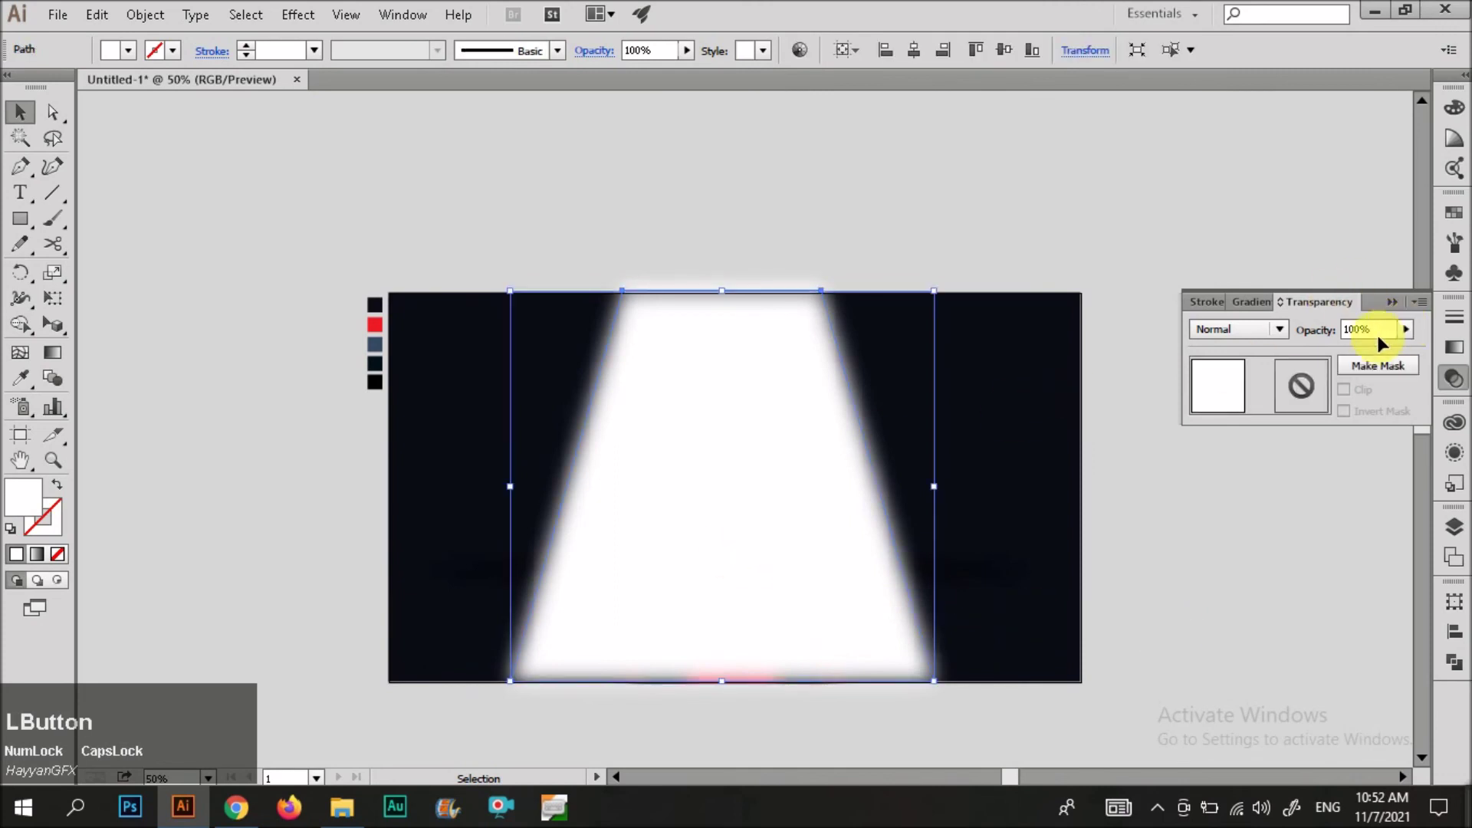
{"action": "left_click", "coordinate": [1406, 330]}
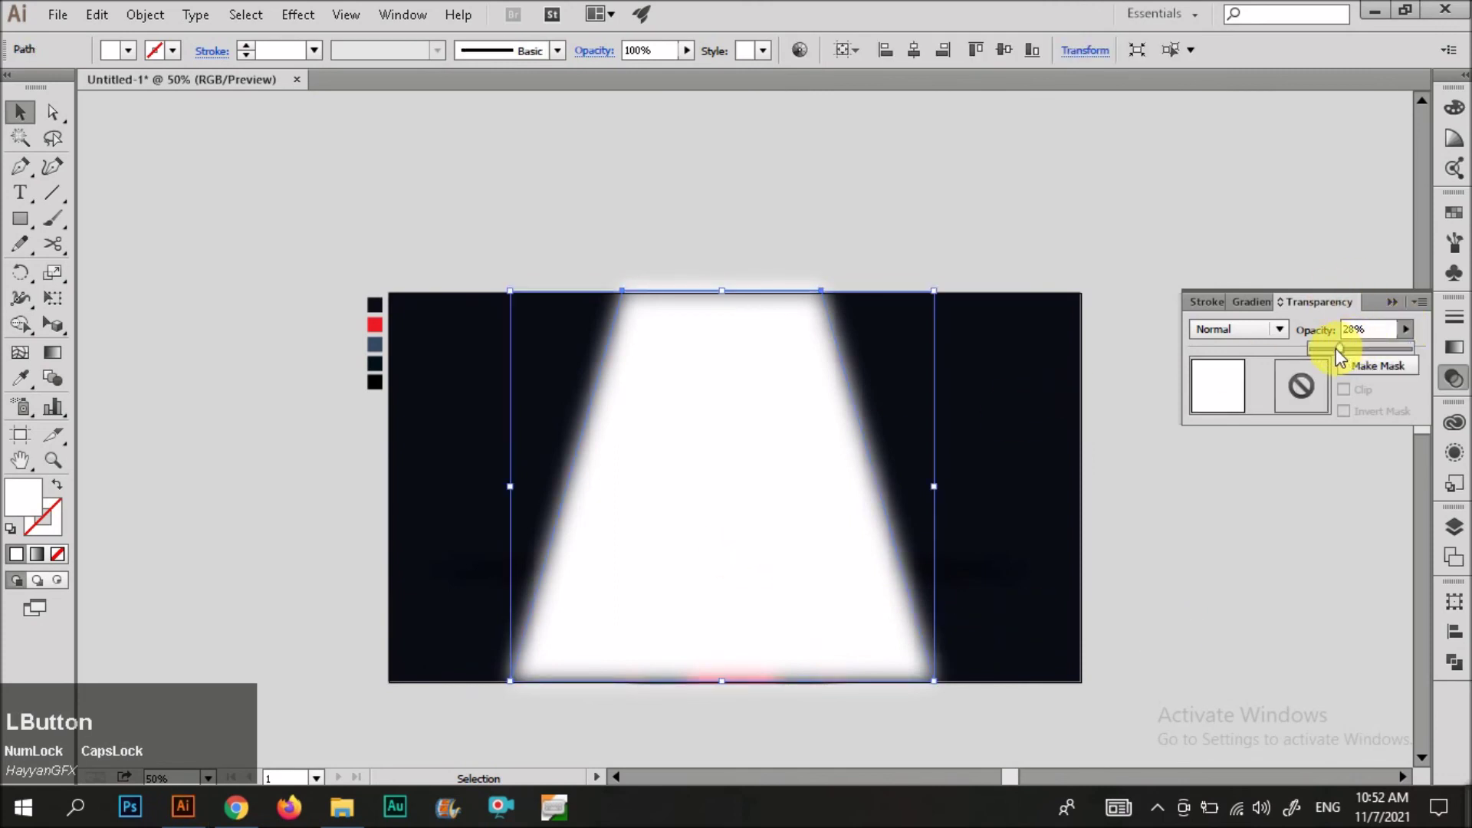
{"action": "left_click", "coordinate": [840, 568]}
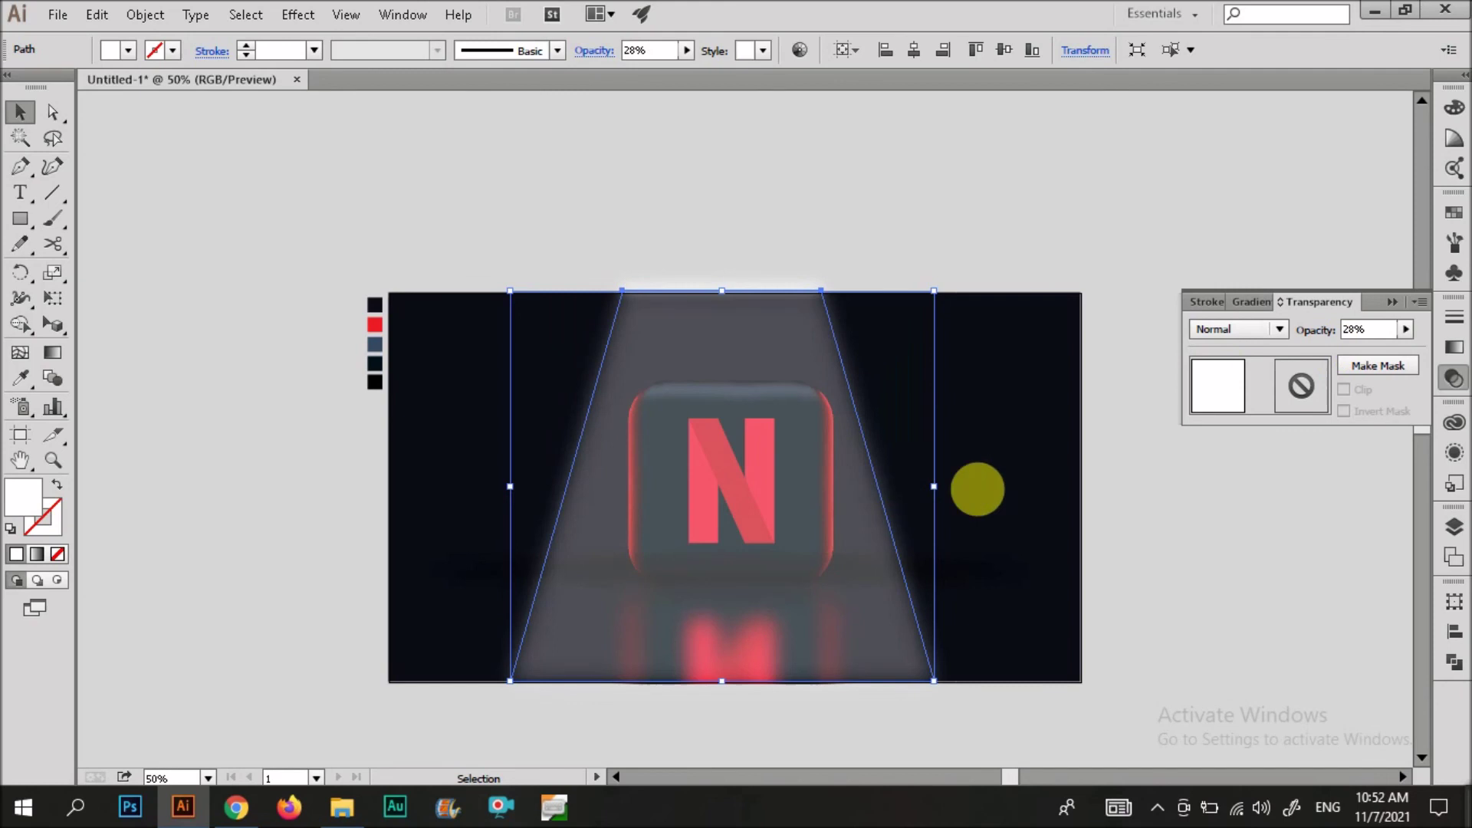
{"action": "left_click", "coordinate": [1406, 331]}
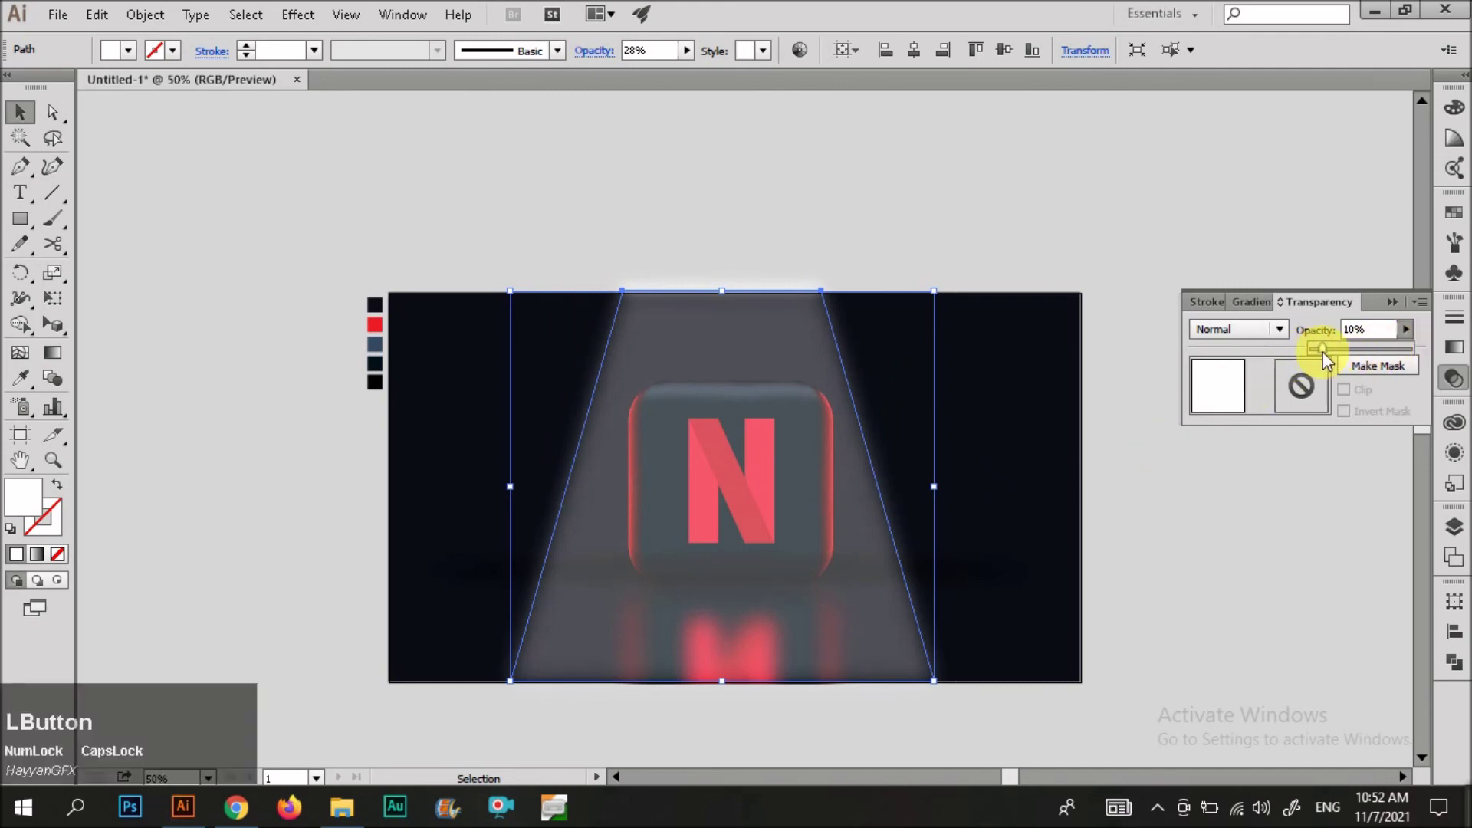
{"action": "left_click_drag", "start_coordinate": [1322, 352], "coordinate": [1313, 351]}
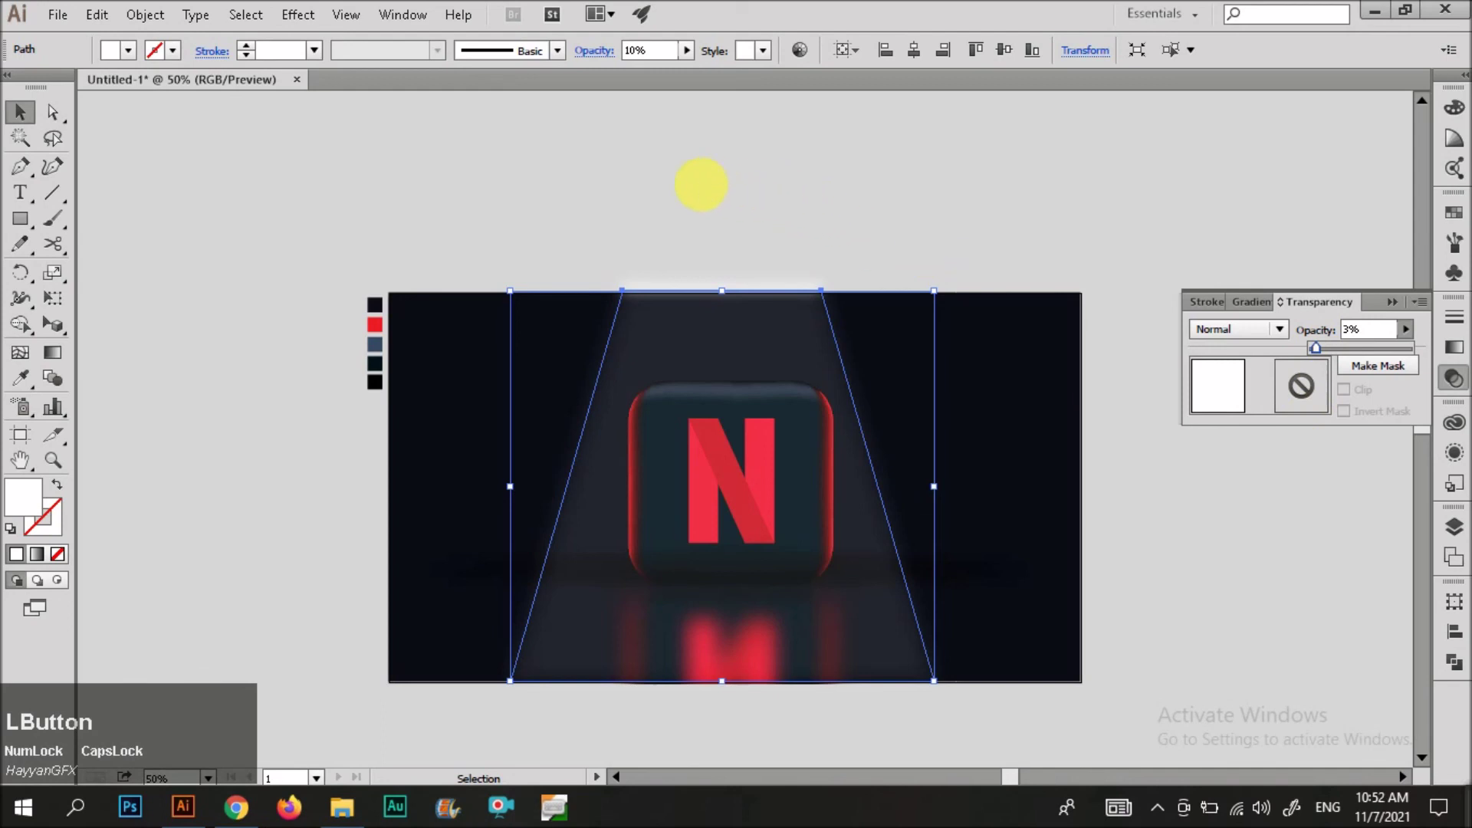
{"action": "left_click", "coordinate": [699, 181]}
- Examine how the faint light beam falls over the icon and fit the whole artboard in the window
{"action": "scroll", "coordinate": [769, 226], "scroll_direction": "down", "scroll_amount": 1, "text": "alt"}
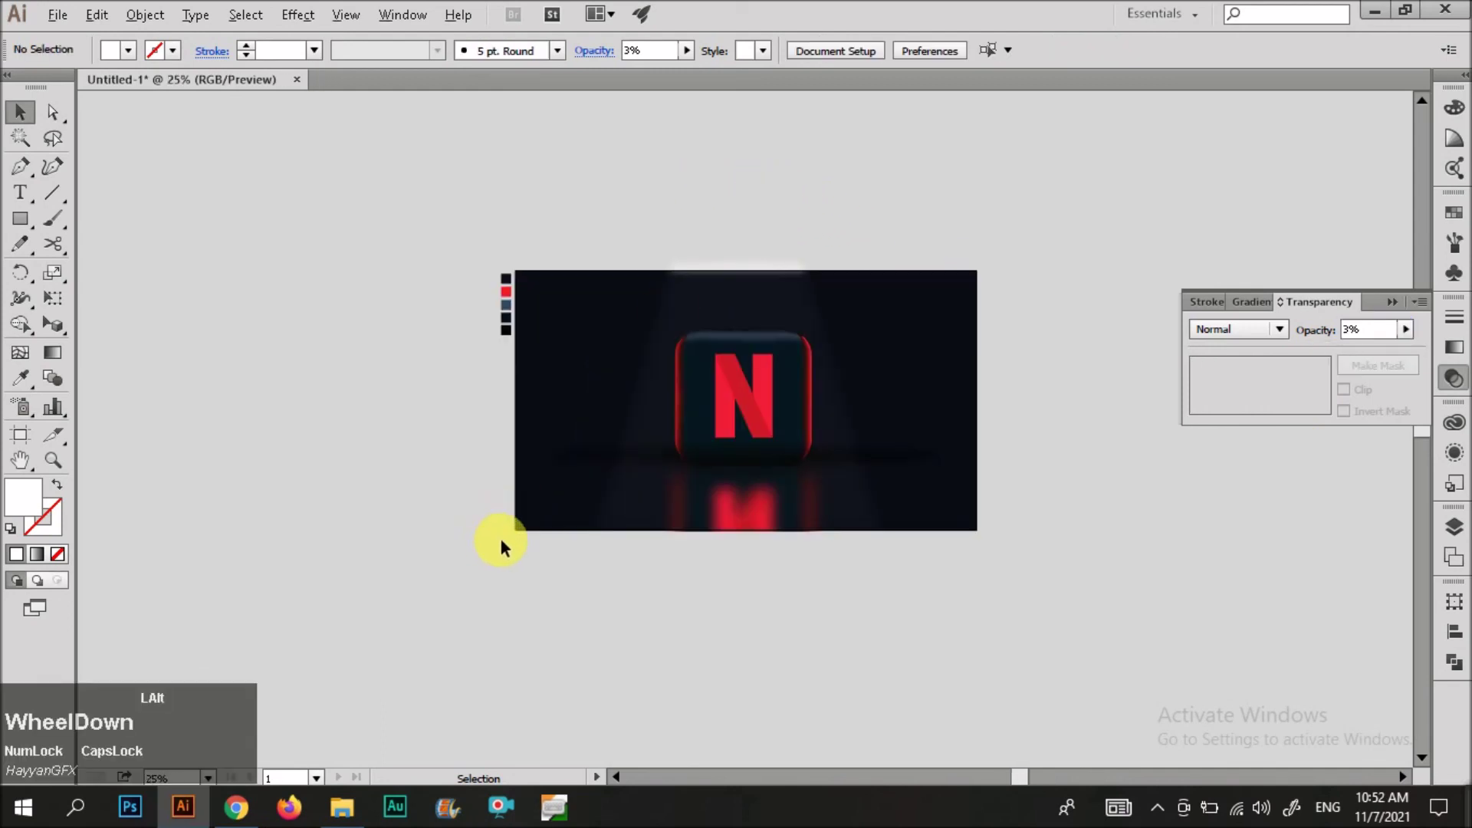
{"action": "scroll", "coordinate": [700, 532], "scroll_direction": "right", "scroll_amount": 1}
{"action": "left_click", "coordinate": [737, 437]}
{"action": "scroll", "coordinate": [737, 437], "scroll_direction": "up", "scroll_amount": 1, "text": "alt"}
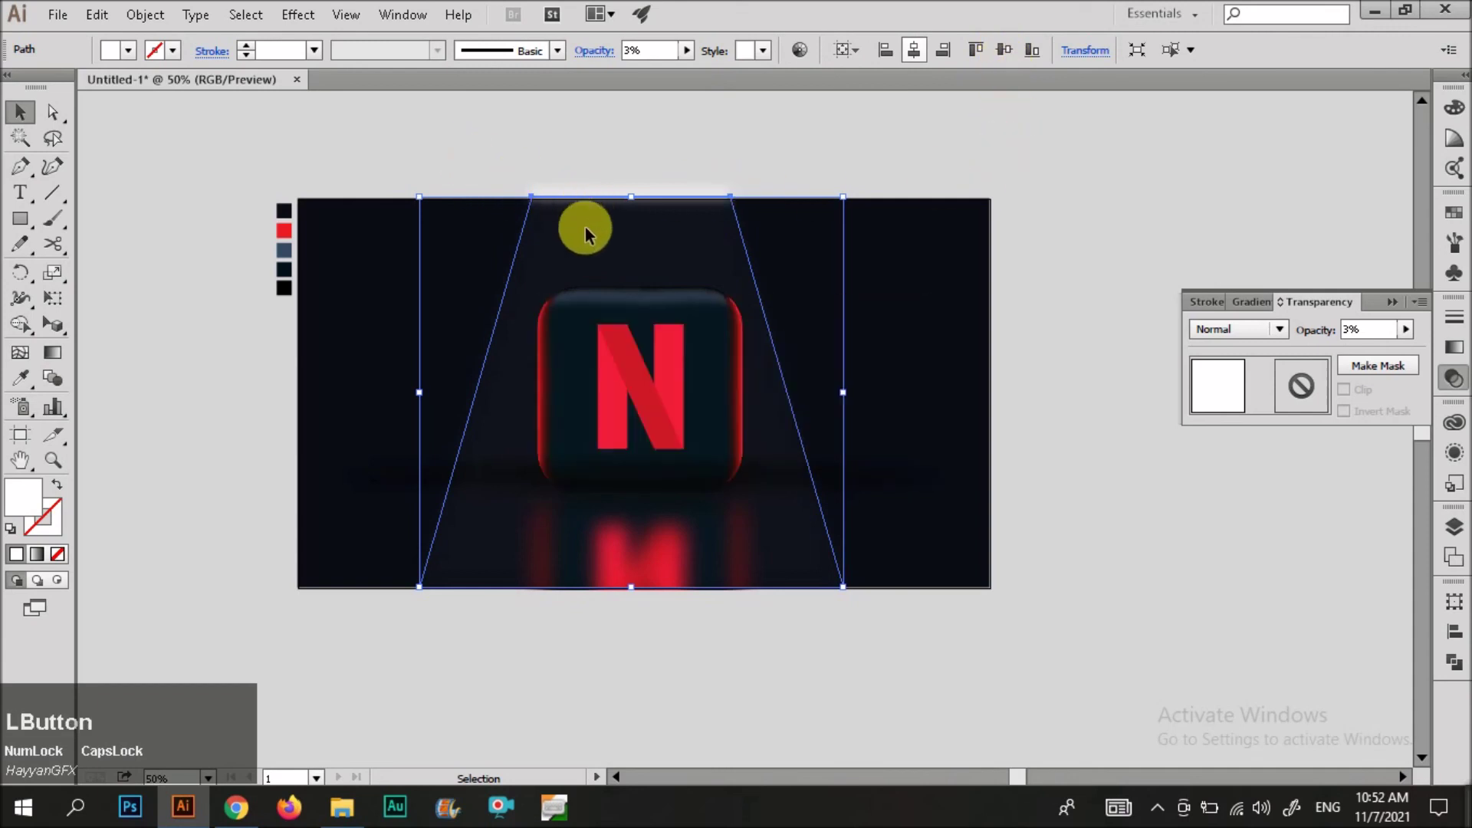
{"action": "left_click", "coordinate": [575, 163]}
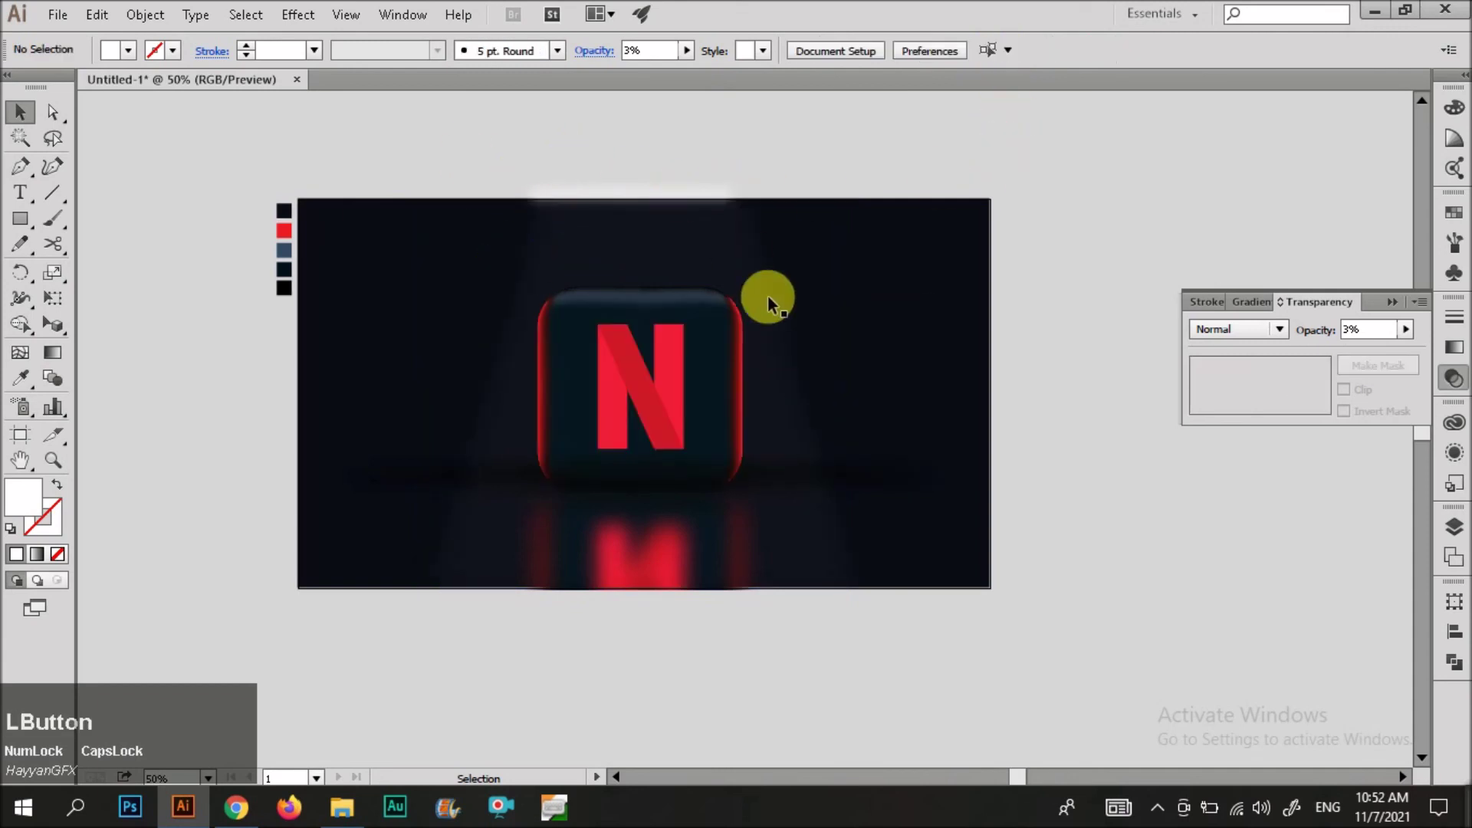
{"action": "scroll", "coordinate": [779, 624], "scroll_direction": "down", "scroll_amount": 1, "text": "alt"}
{"action": "scroll", "coordinate": [834, 441], "scroll_direction": "up", "scroll_amount": 1, "text": "alt"}
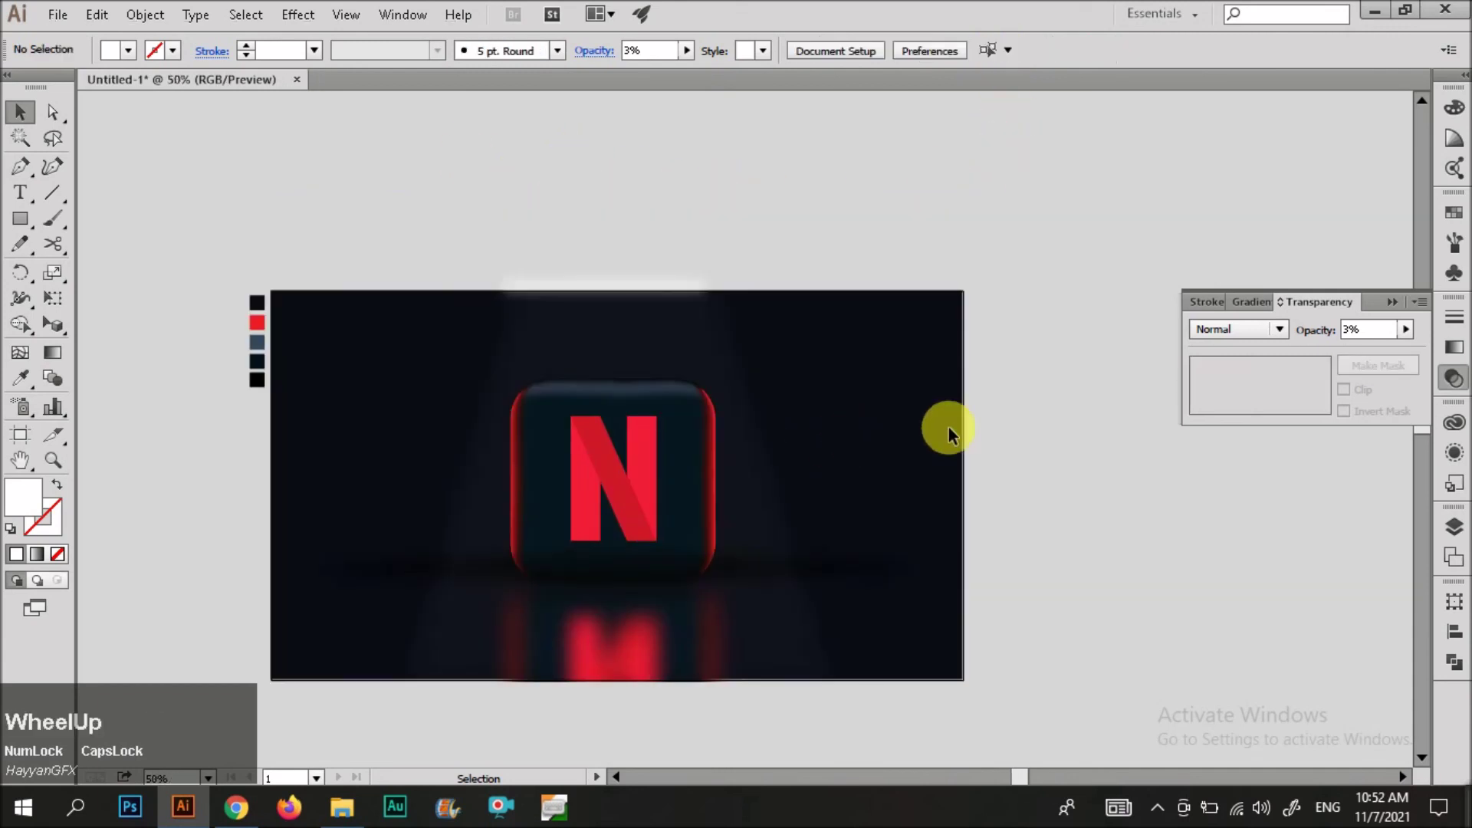
{"action": "left_click", "coordinate": [1443, 309]}
{"action": "key", "text": "ctrl+0"}
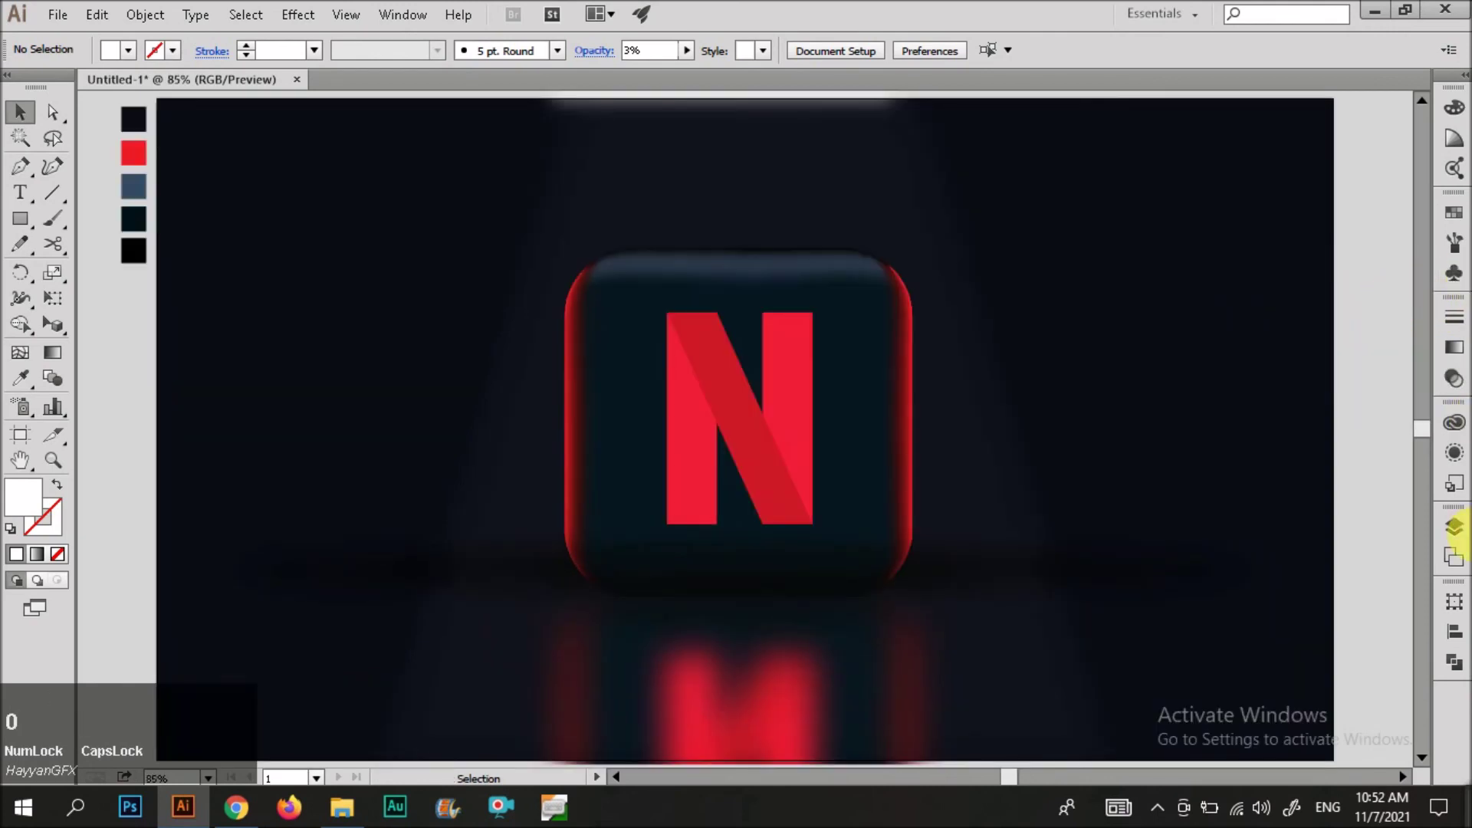